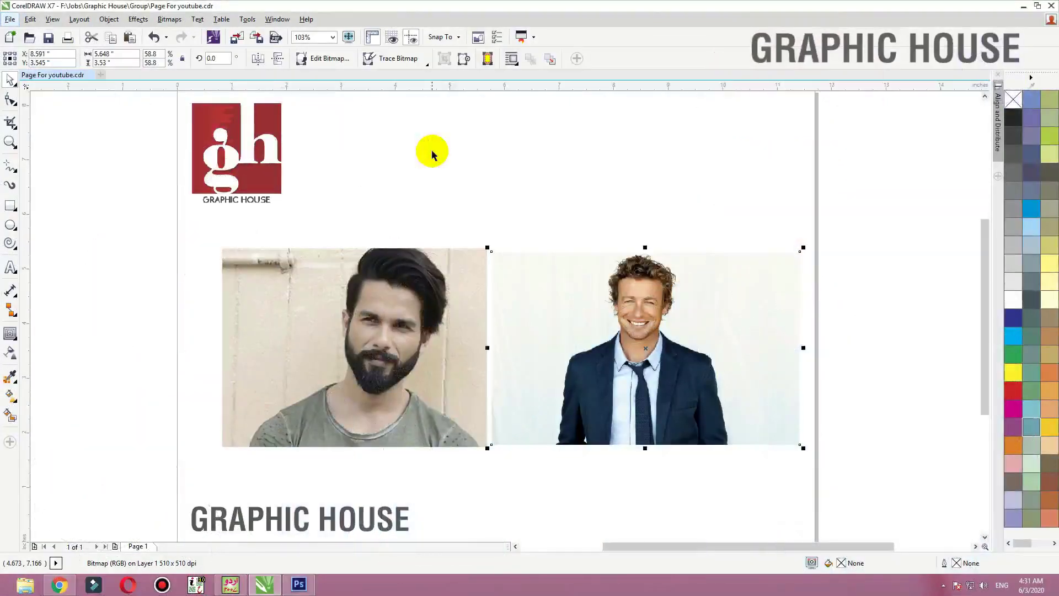
Select and deselect the bearded-man and suited-man photos on the source page.
{"action": "left_click", "coordinate": [432, 155]}
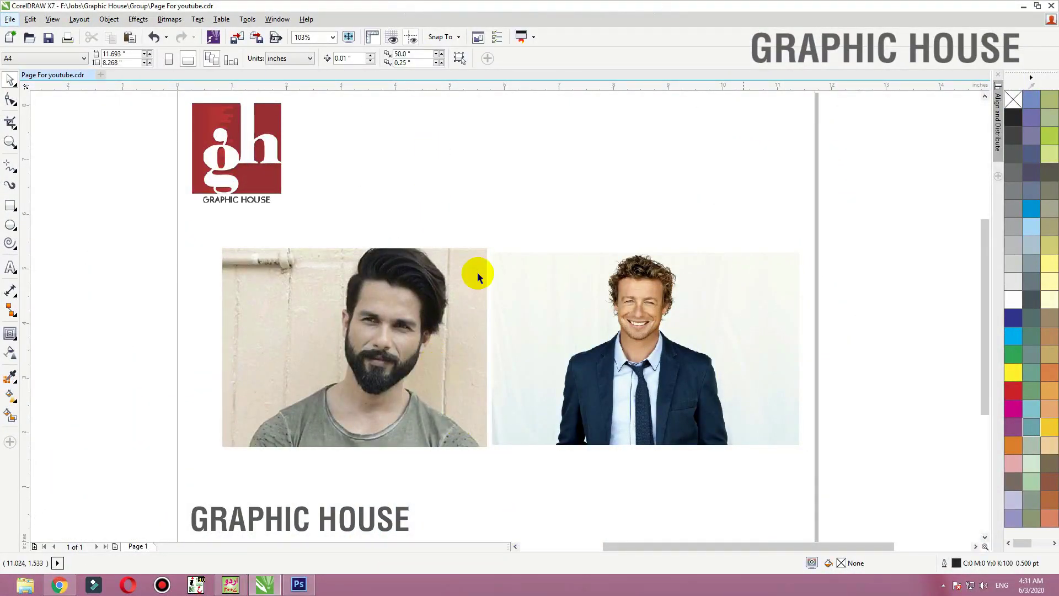
{"action": "left_click", "coordinate": [421, 367]}
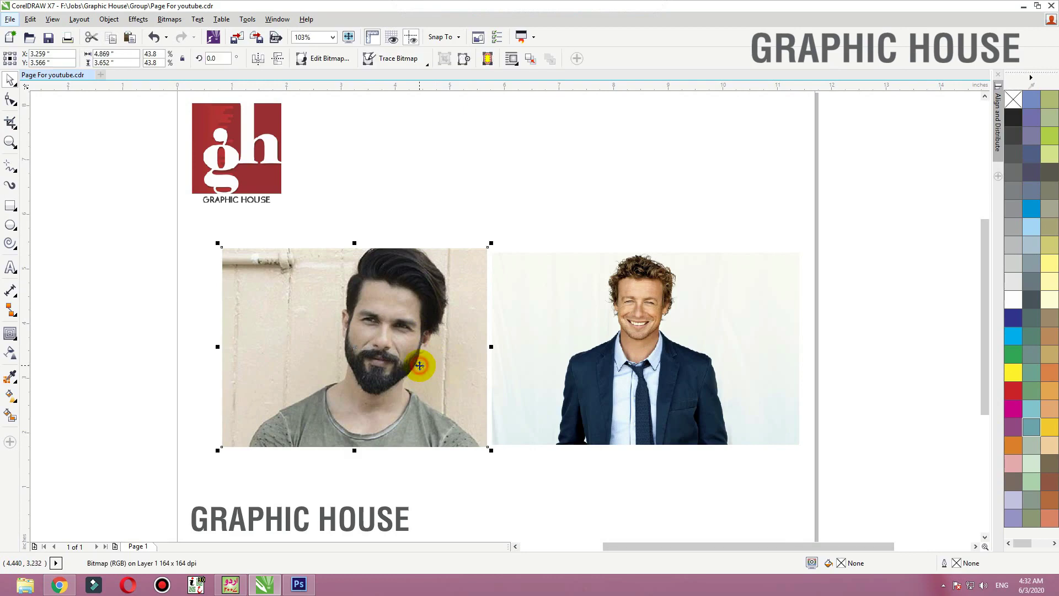
{"action": "left_click", "coordinate": [622, 372]}
{"action": "left_click", "coordinate": [375, 353]}
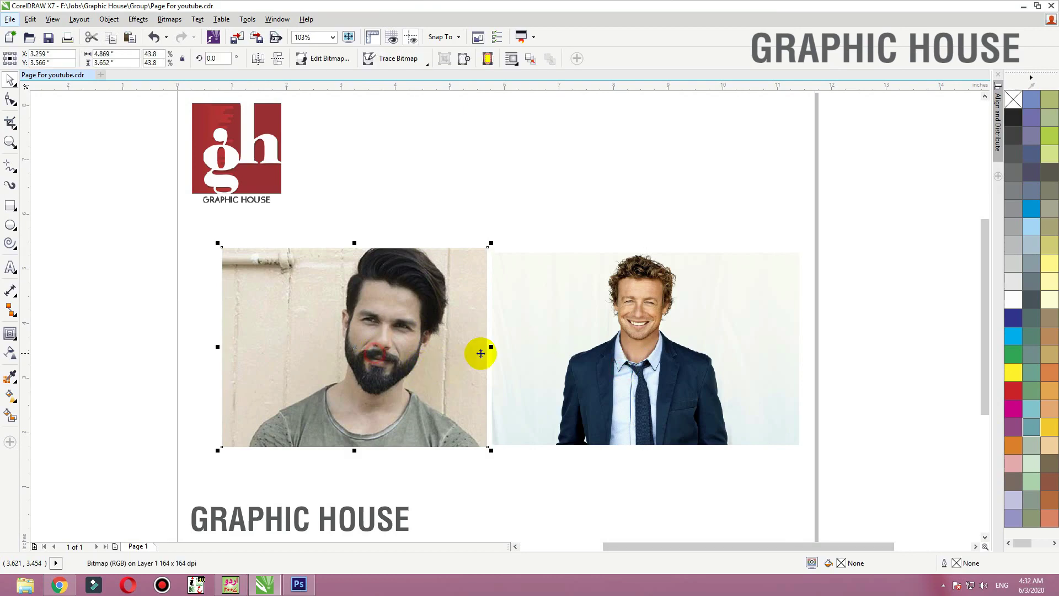
{"action": "left_click", "coordinate": [676, 353]}
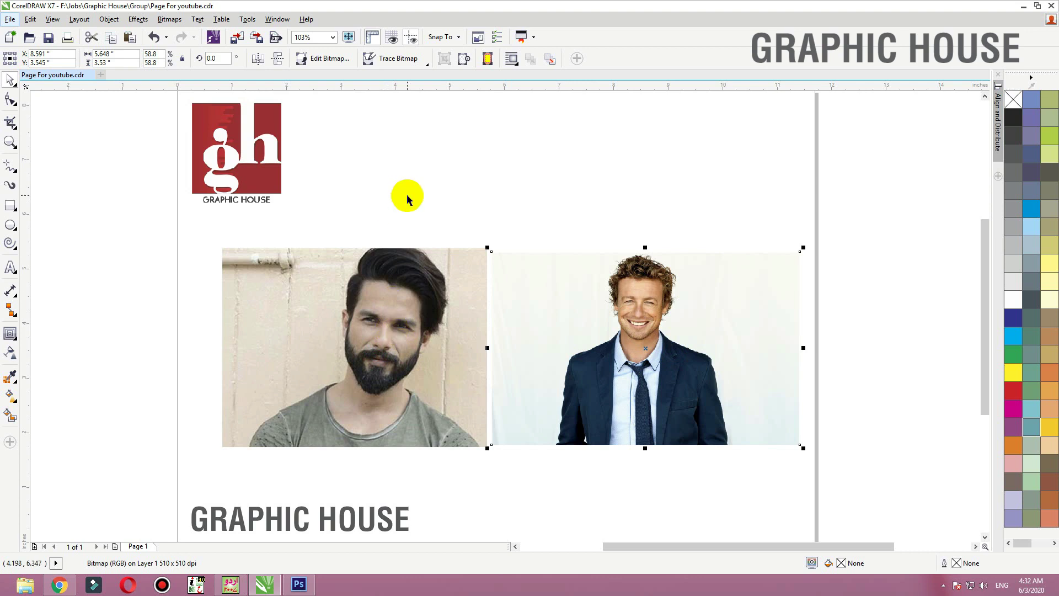
{"action": "left_click", "coordinate": [402, 314]}
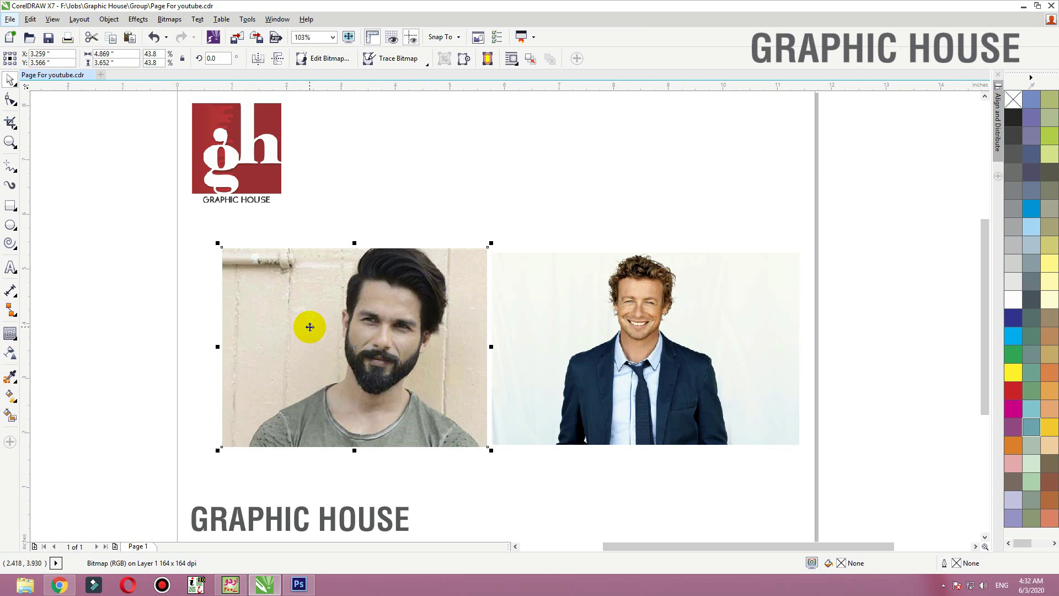
{"action": "left_click", "coordinate": [150, 330]}
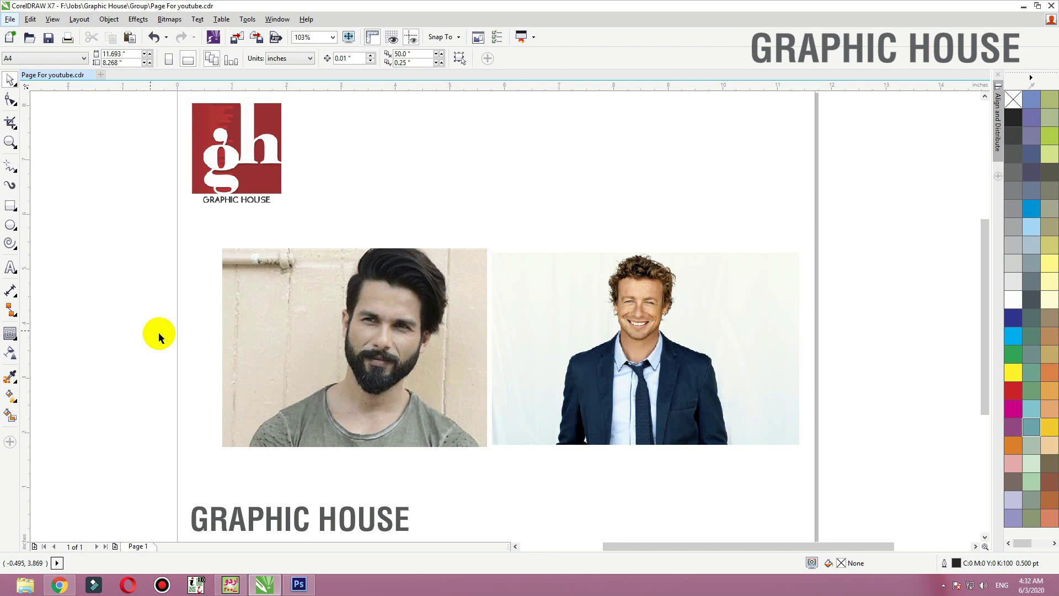
Open Simon-Baker in Photoshop, then drag in photo 66147014 as a second document.
{"action": "left_click", "coordinate": [299, 584]}
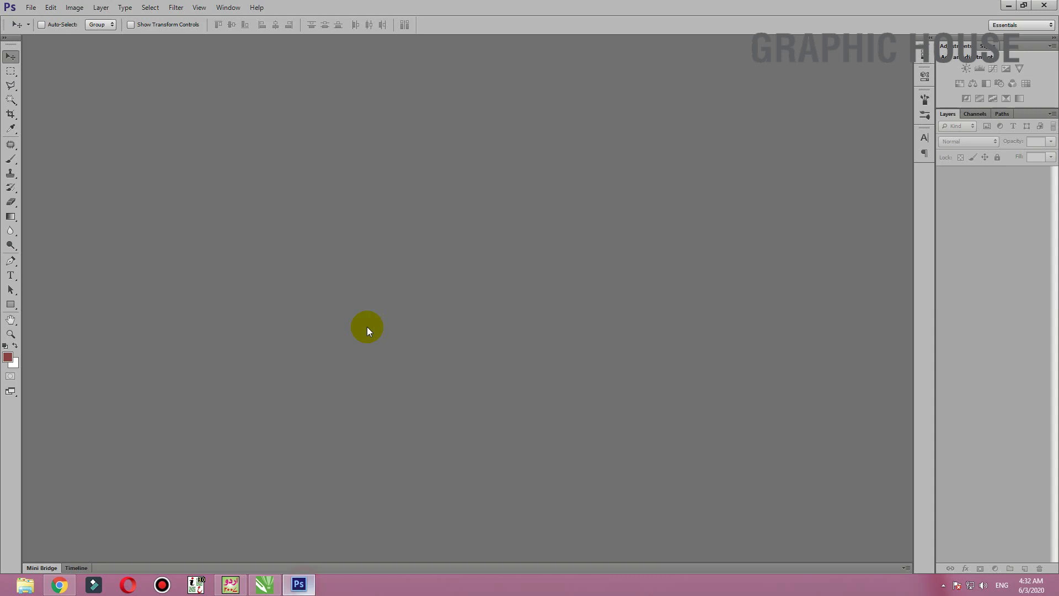
{"action": "double_click", "coordinate": [378, 274]}
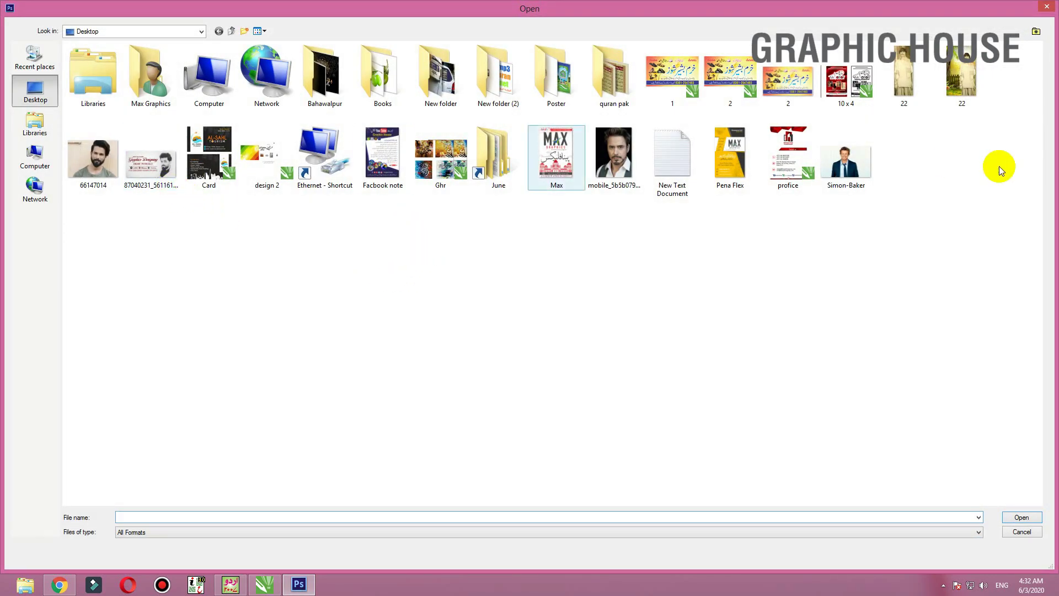
{"action": "double_click", "coordinate": [841, 174]}
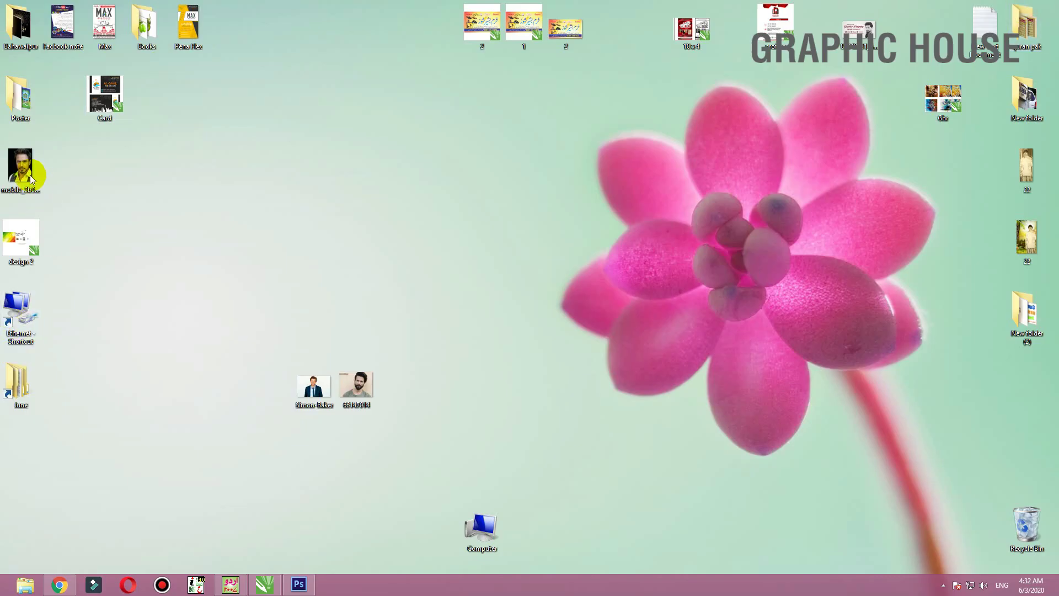
{"action": "mouse_move", "coordinate": [356, 386]}
{"action": "left_mouse_down"}
{"action": "mouse_move", "coordinate": [303, 569]}
{"action": "mouse_move", "coordinate": [282, 40]}
{"action": "left_mouse_up"}
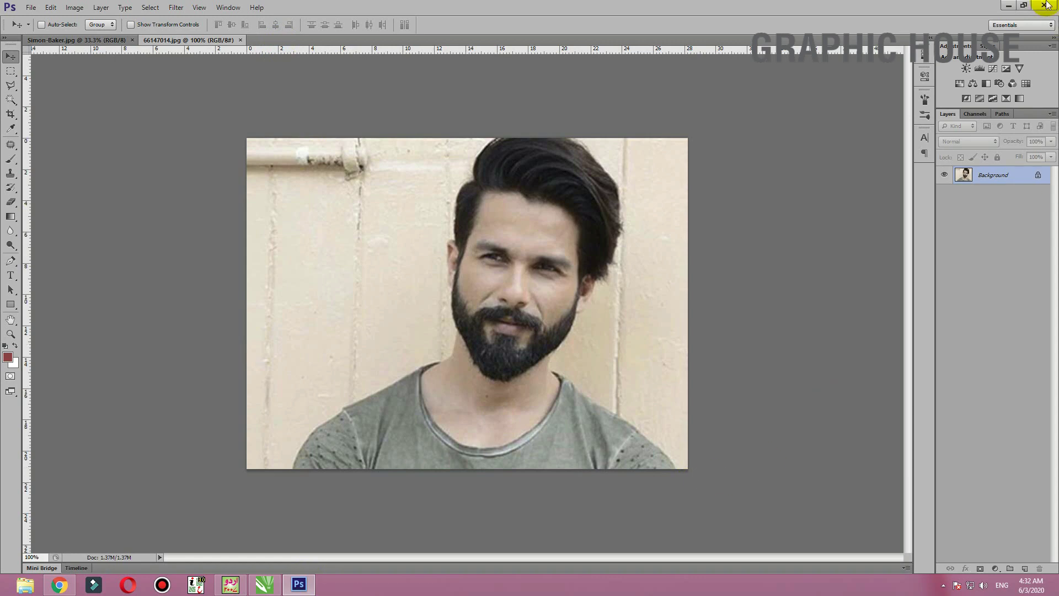
Drag the bearded photo into the Simon-Baker document and scale it up over his head.
{"action": "mouse_move", "coordinate": [498, 234]}
{"action": "left_mouse_down"}
{"action": "mouse_move", "coordinate": [88, 55]}
{"action": "mouse_move", "coordinate": [415, 227]}
{"action": "left_mouse_up"}
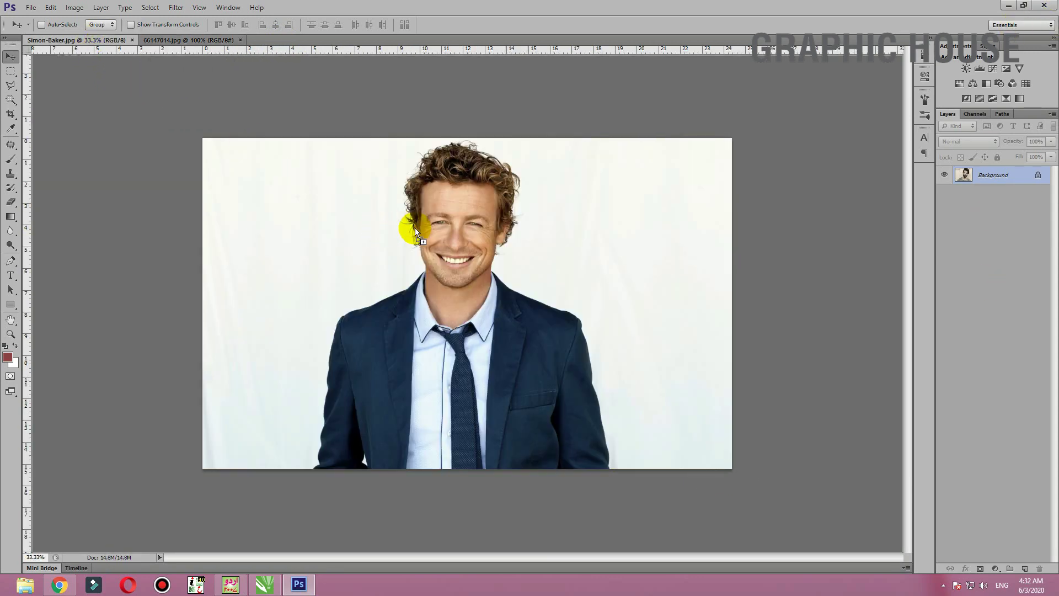
{"action": "mouse_move", "coordinate": [415, 227]}
{"action": "left_mouse_down"}
{"action": "mouse_move", "coordinate": [427, 241]}
{"action": "mouse_move", "coordinate": [363, 273]}
{"action": "left_mouse_up"}
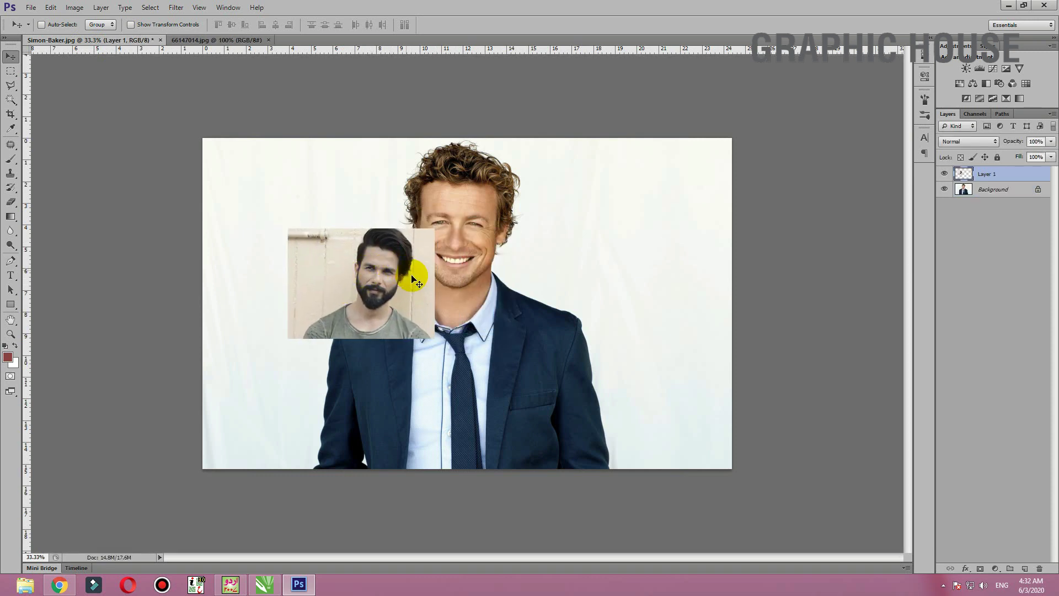
{"action": "key", "text": "ctrl+t"}
{"action": "left_click_drag", "start_coordinate": [434, 228], "coordinate": [515, 174]}
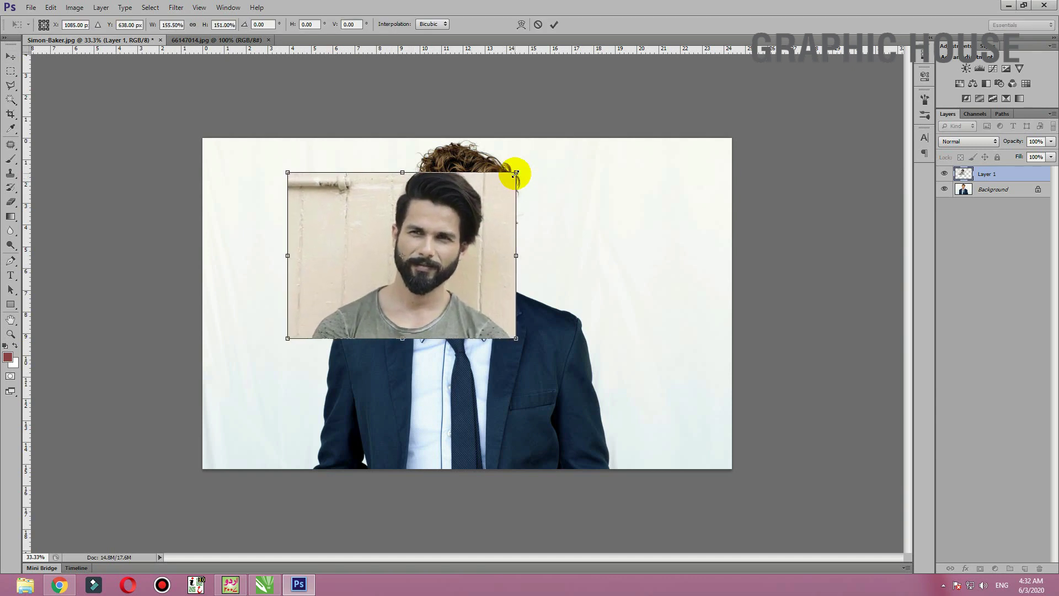
{"action": "key", "text": "Return"}
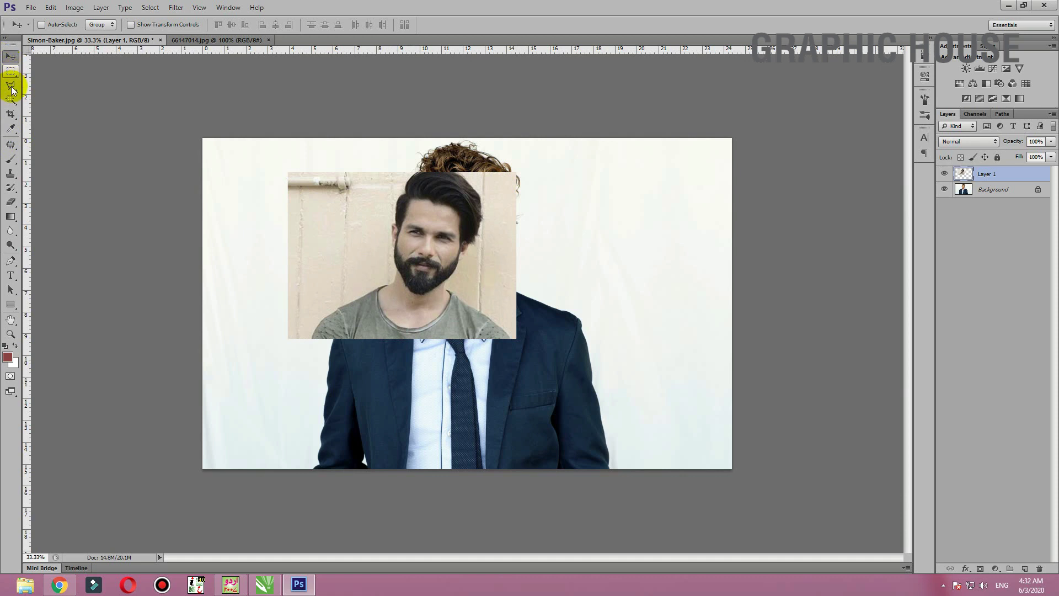
Choose the Polygonal Lasso, zoom in on the beard and set the first point at the jaw.
{"action": "left_click", "coordinate": [11, 86]}
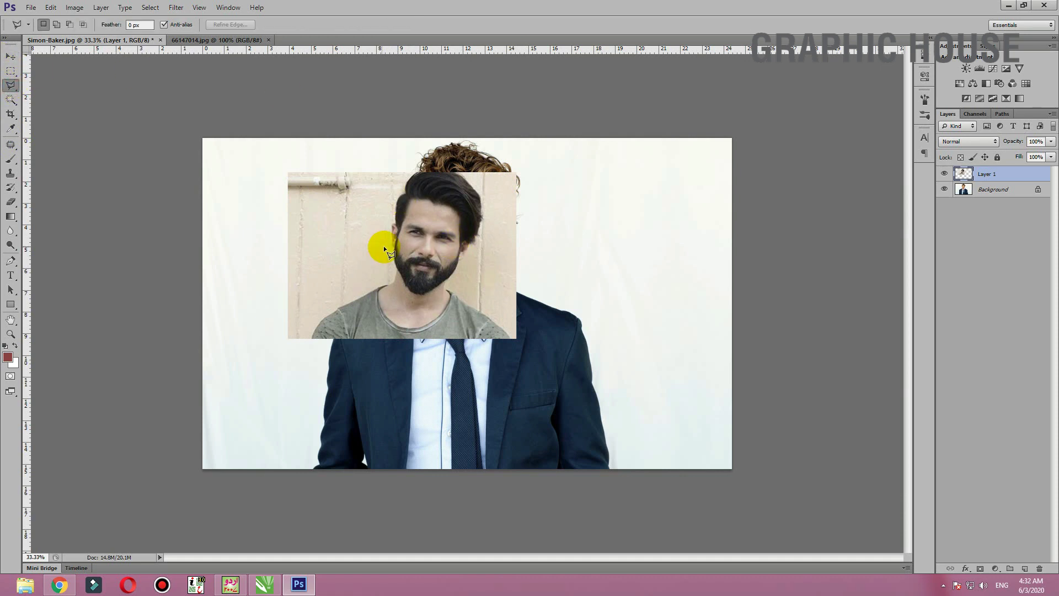
{"action": "key", "text": "ctrl+plus"}
{"action": "key", "text": "ctrl+plus"}
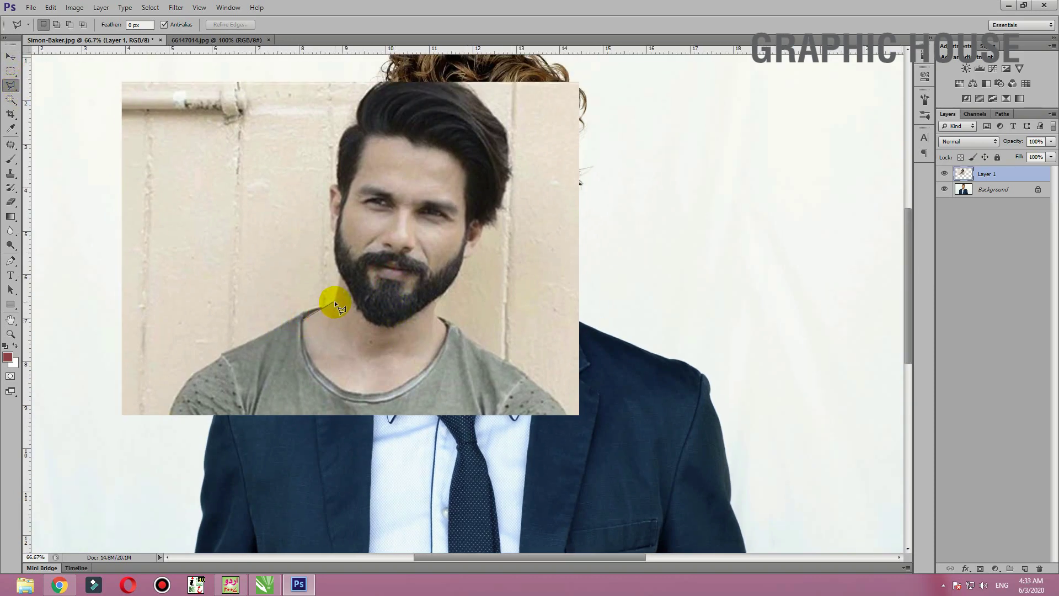
{"action": "left_click", "coordinate": [337, 286], "text": "ctrl"}
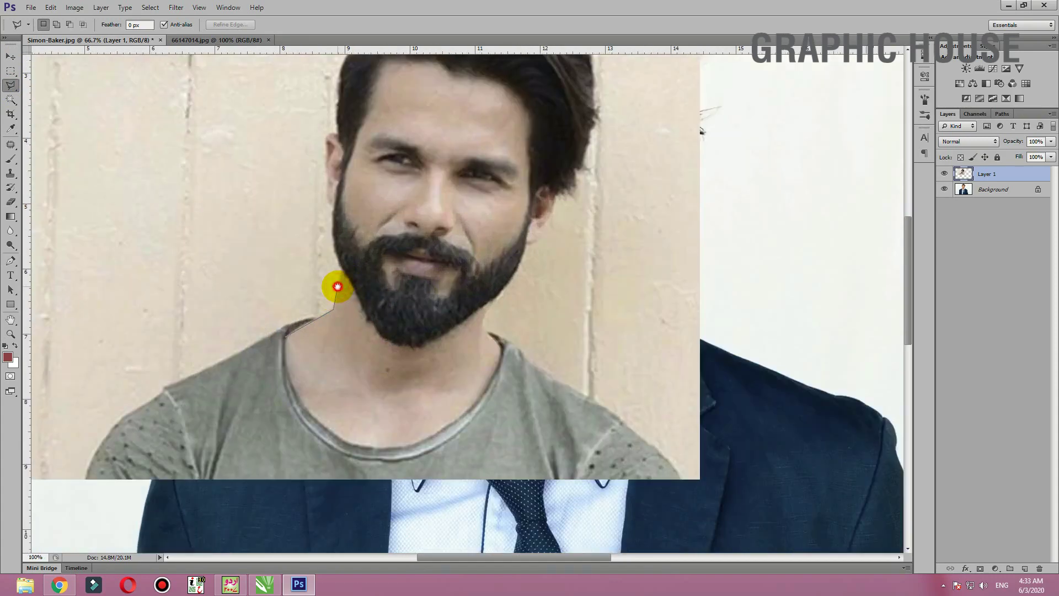
{"action": "left_click", "coordinate": [336, 286], "text": "ctrl"}
{"action": "left_click", "coordinate": [337, 286], "text": "alt"}
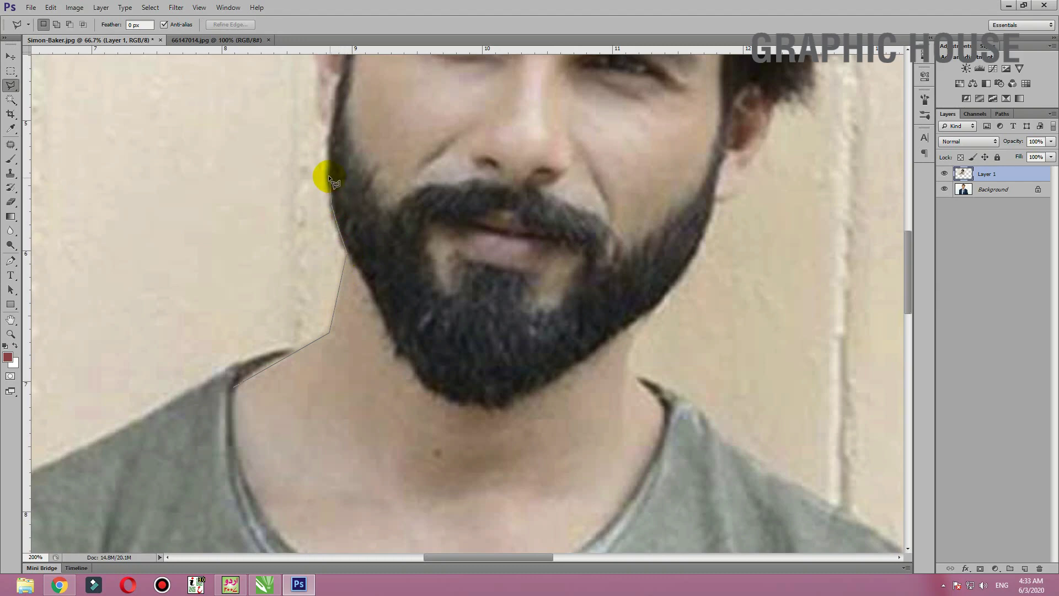
{"action": "left_click_drag", "start_coordinate": [336, 128], "coordinate": [333, 359]}
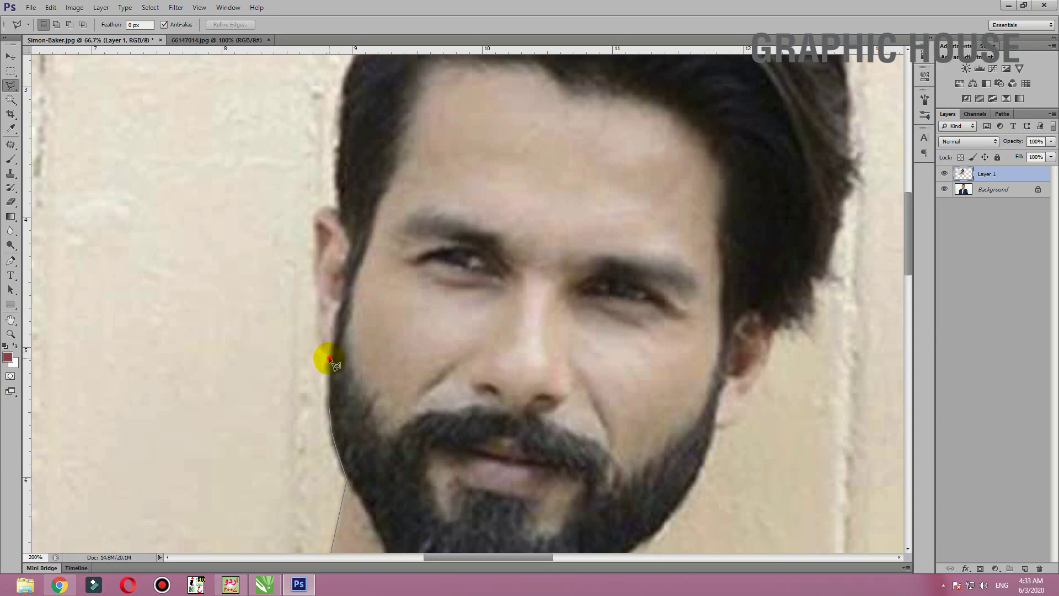
{"action": "left_click", "coordinate": [322, 352]}
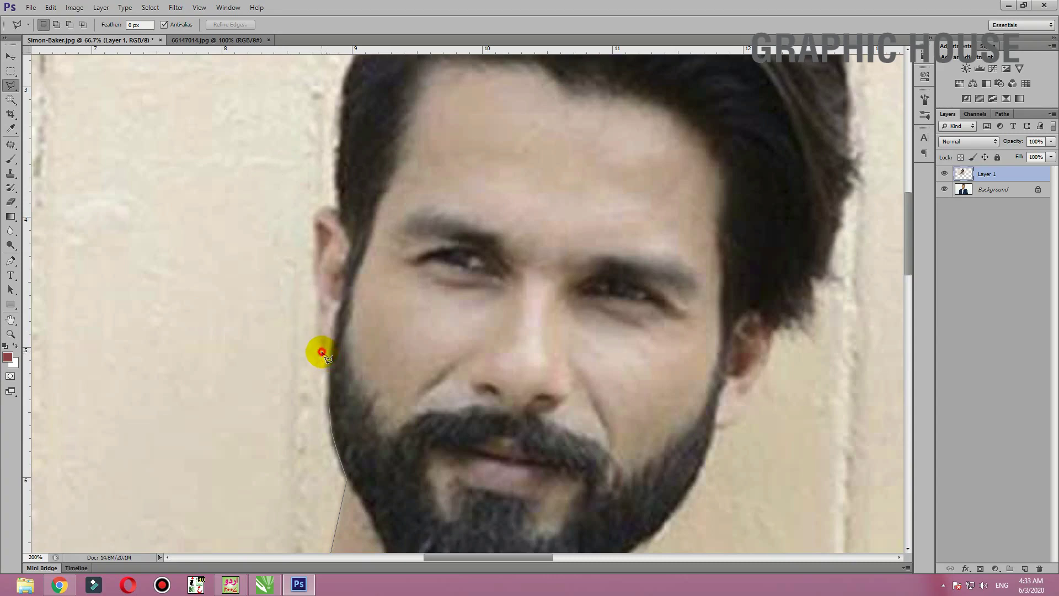
Continue the outline up along the ear to the hairline corner.
{"action": "left_click", "coordinate": [314, 303]}
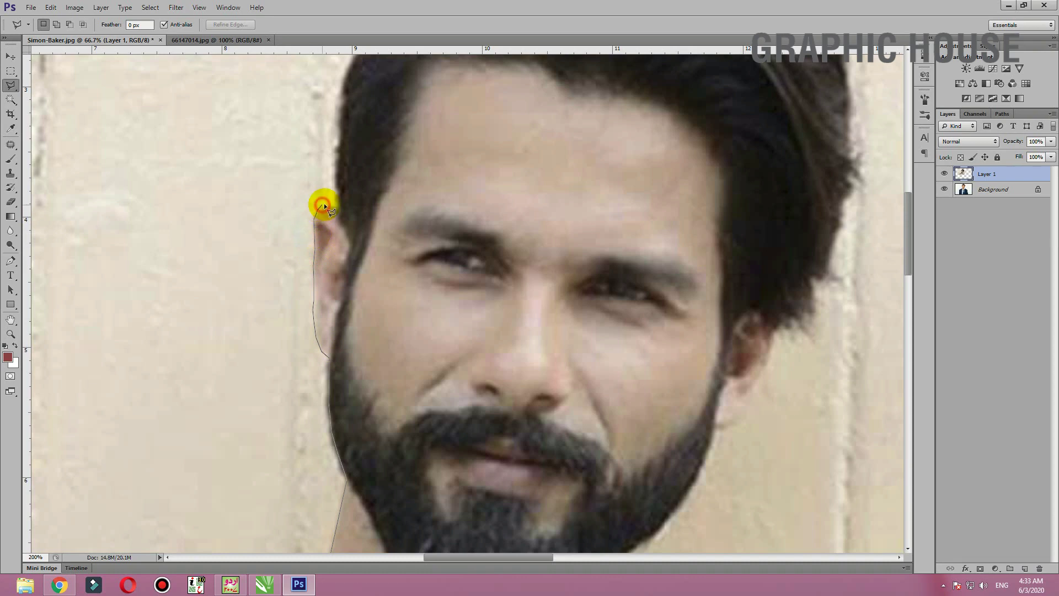
{"action": "left_click", "coordinate": [369, 211]}
{"action": "left_click_drag", "start_coordinate": [324, 303], "coordinate": [260, 428]}
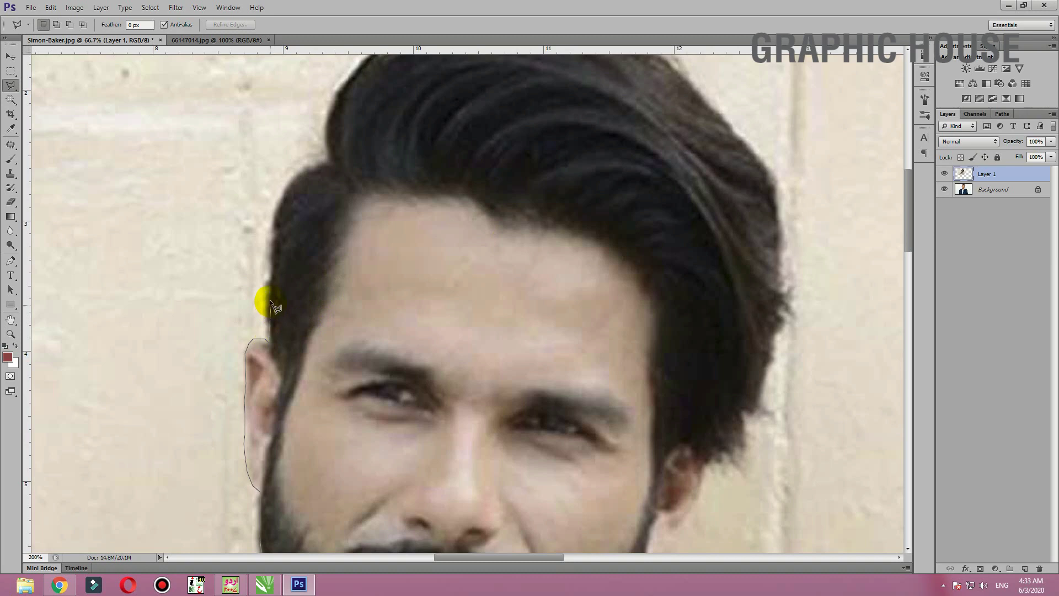
{"action": "left_click", "coordinate": [271, 232]}
{"action": "left_click", "coordinate": [332, 160]}
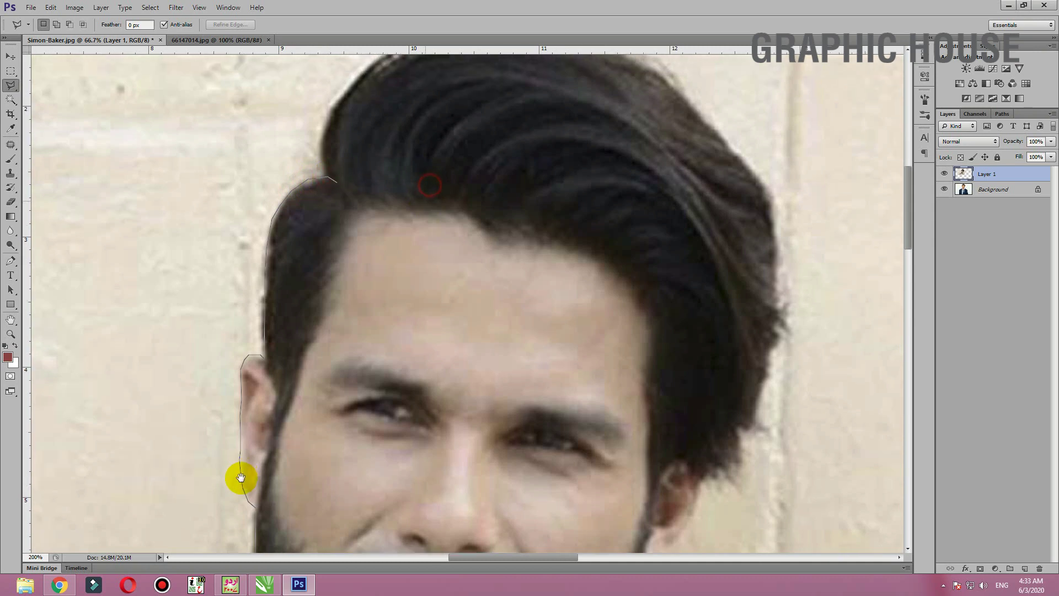
Extend the outline along the hairline and over the top of the hair to its right edge.
{"action": "scroll", "coordinate": [237, 473], "scroll_direction": "up", "scroll_amount": 5}
{"action": "scroll", "coordinate": [237, 473], "scroll_direction": "right", "scroll_amount": 3}
{"action": "left_click", "coordinate": [189, 338]}
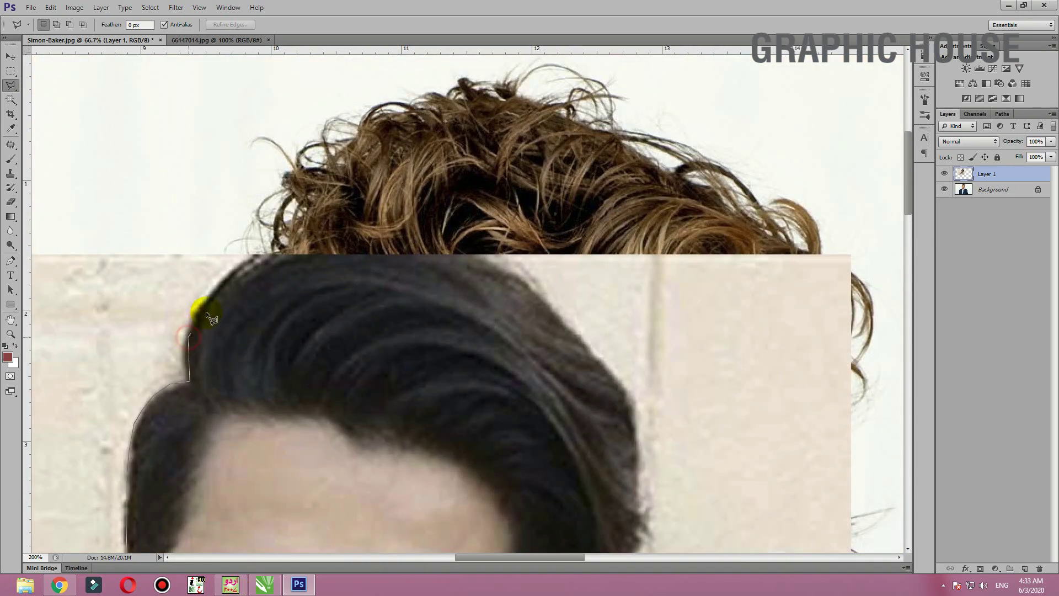
{"action": "left_click", "coordinate": [279, 240]}
{"action": "left_click", "coordinate": [479, 239]}
{"action": "left_click", "coordinate": [512, 274]}
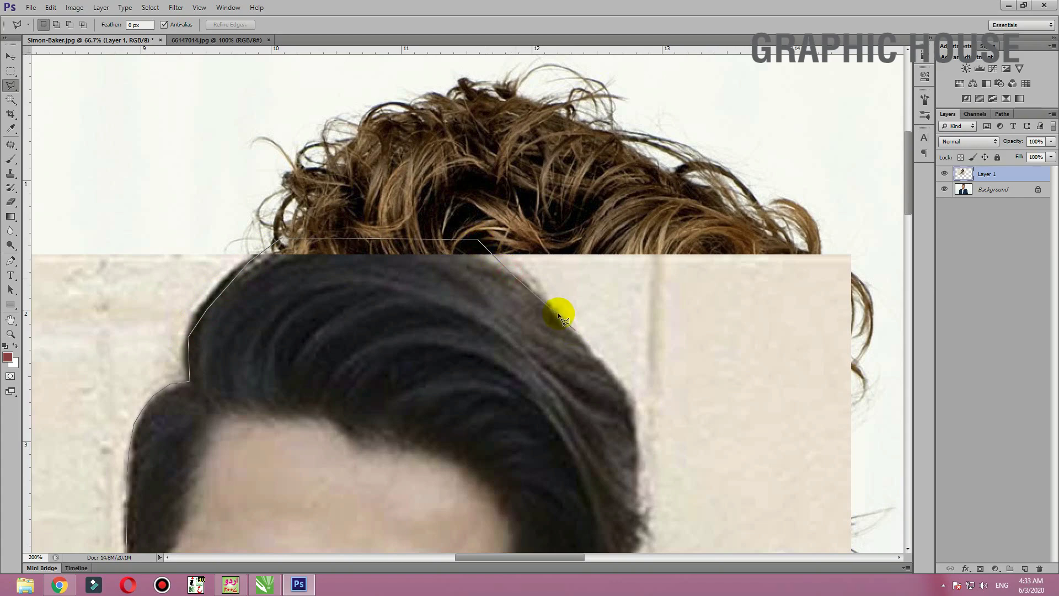
{"action": "left_click", "coordinate": [591, 349]}
{"action": "left_click", "coordinate": [628, 398]}
Continue the outline down the hair's right side beside the right ear.
{"action": "left_click_drag", "start_coordinate": [565, 224], "coordinate": [480, 55]}
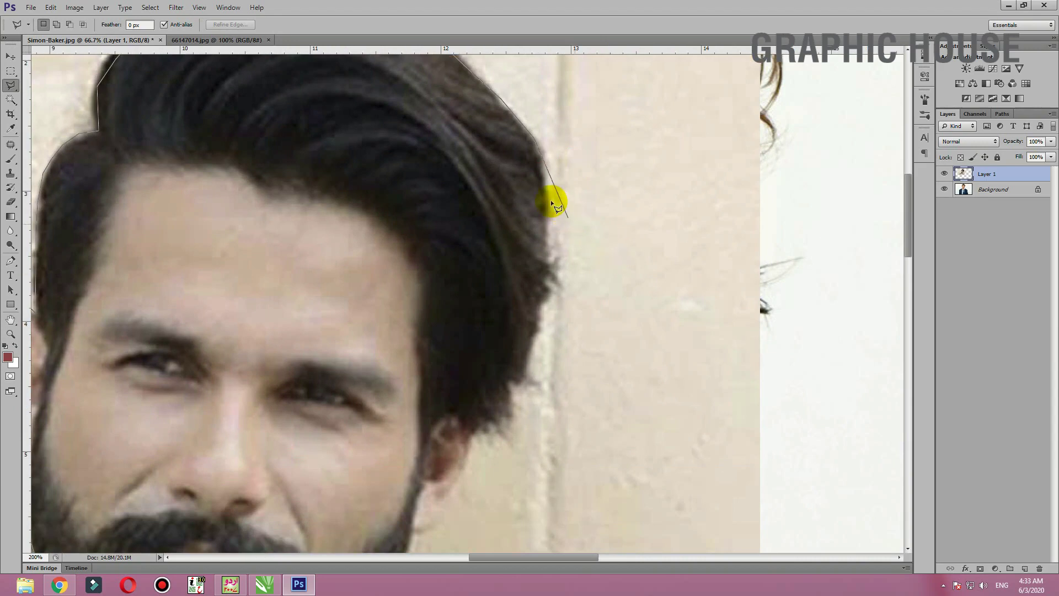
{"action": "left_click", "coordinate": [543, 153]}
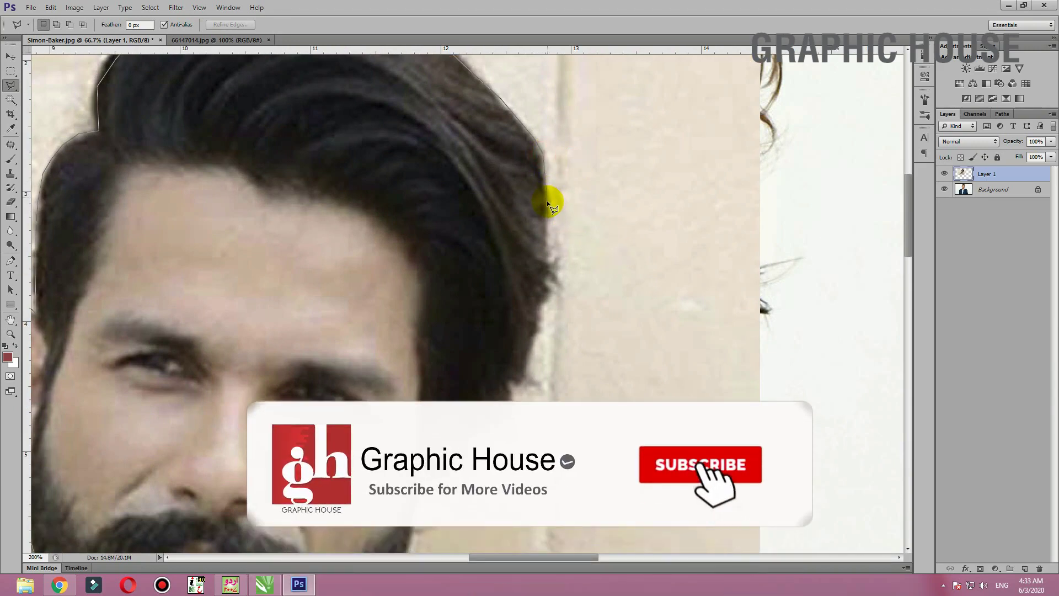
{"action": "left_click", "coordinate": [545, 277]}
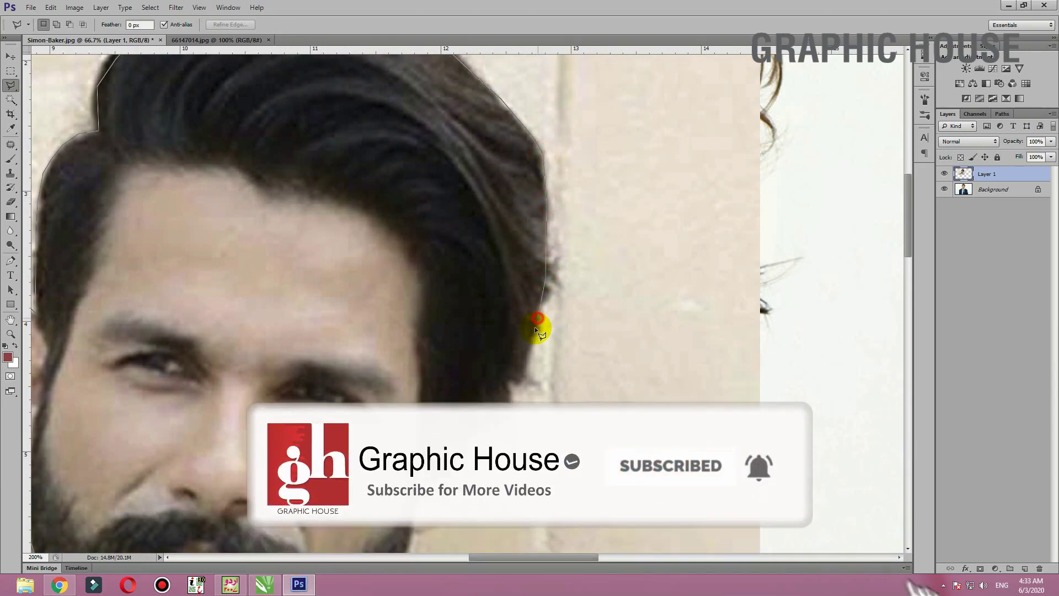
{"action": "left_click", "coordinate": [524, 382]}
{"action": "left_click_drag", "start_coordinate": [524, 441], "coordinate": [531, 248]}
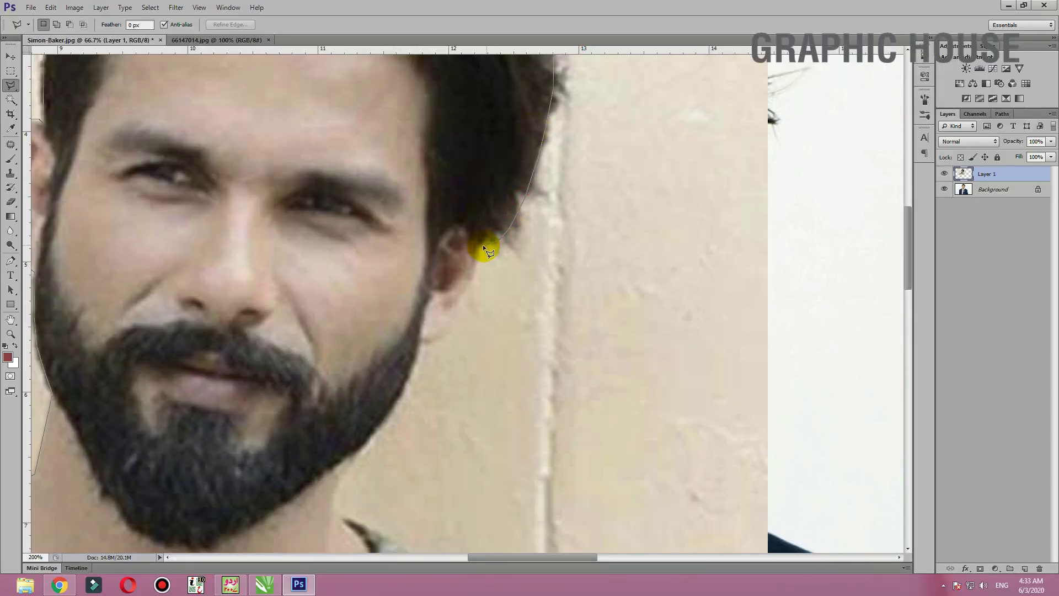
Trace from below the right ear along the jawline down to the shirt collar.
{"action": "left_click", "coordinate": [476, 285]}
{"action": "left_click_drag", "start_coordinate": [421, 353], "coordinate": [438, 160]}
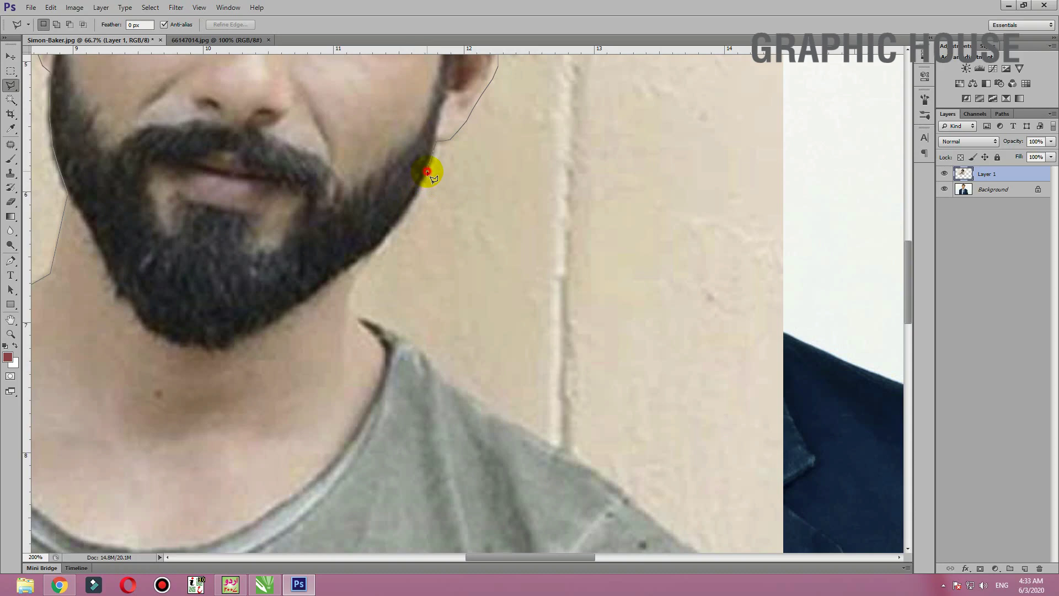
{"action": "left_click", "coordinate": [393, 223]}
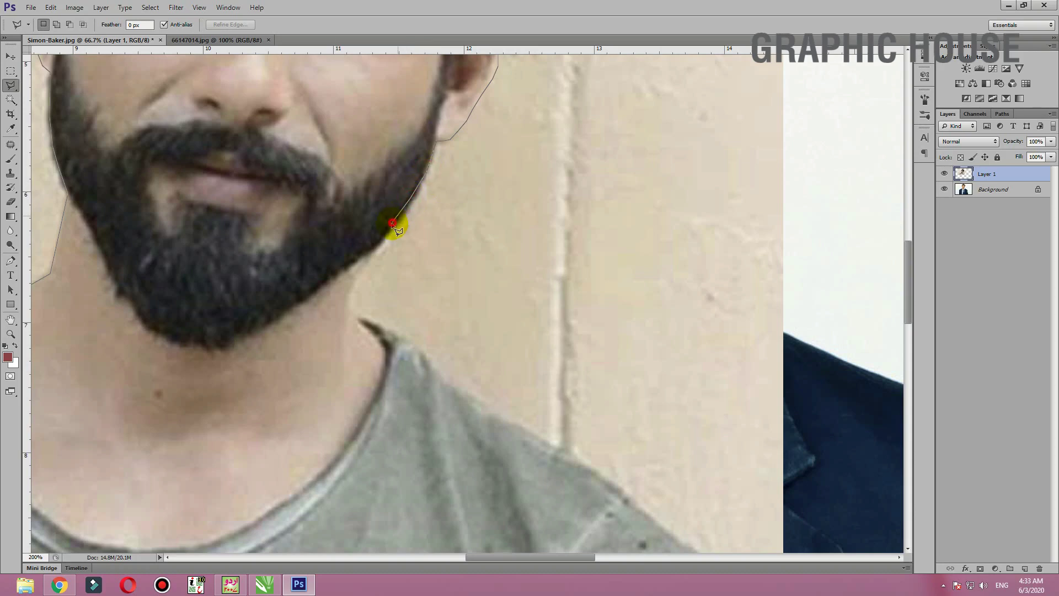
{"action": "left_click", "coordinate": [362, 256]}
{"action": "left_click", "coordinate": [383, 354]}
{"action": "left_click_drag", "start_coordinate": [408, 371], "coordinate": [574, 200]}
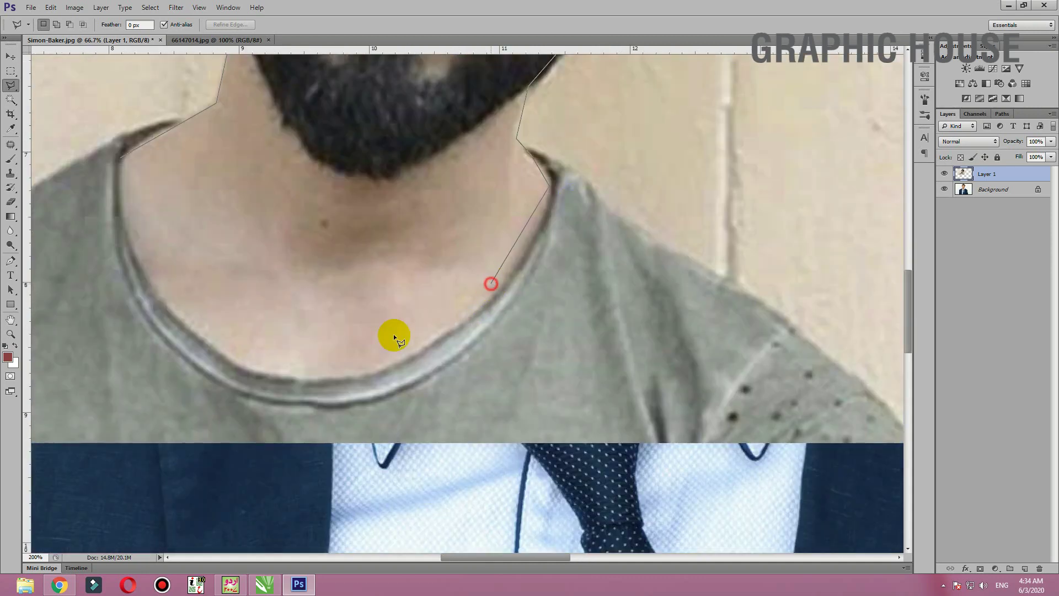
Close the face outline, invert the selection, delete the surrounding background and deselect.
{"action": "left_click", "coordinate": [175, 240]}
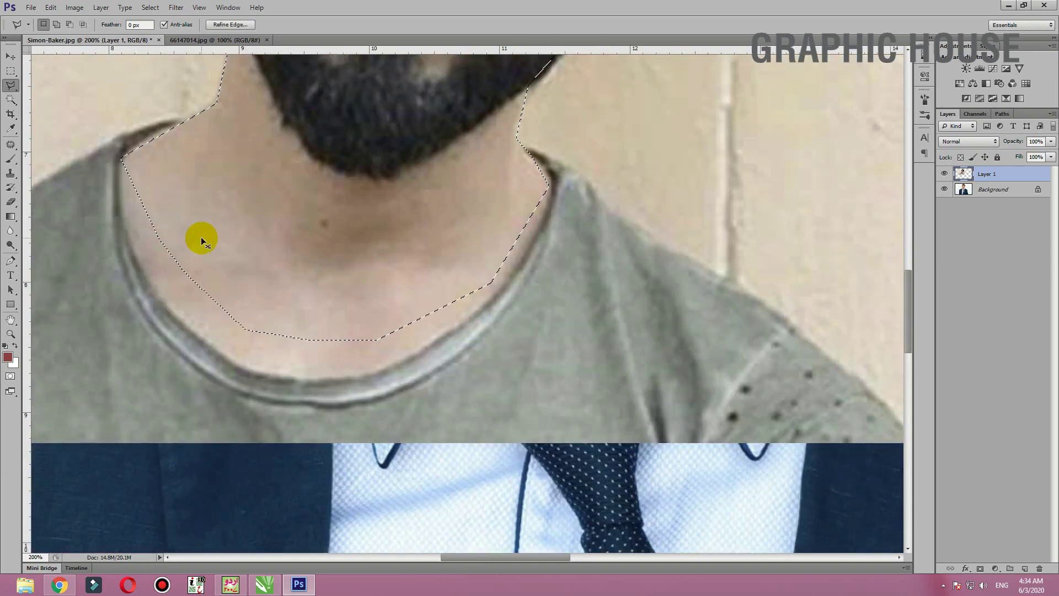
{"action": "key", "text": "ctrl+minus"}
{"action": "key", "text": "ctrl+minus"}
{"action": "key", "text": "ctrl+minus"}
{"action": "key", "text": "ctrl+minus"}
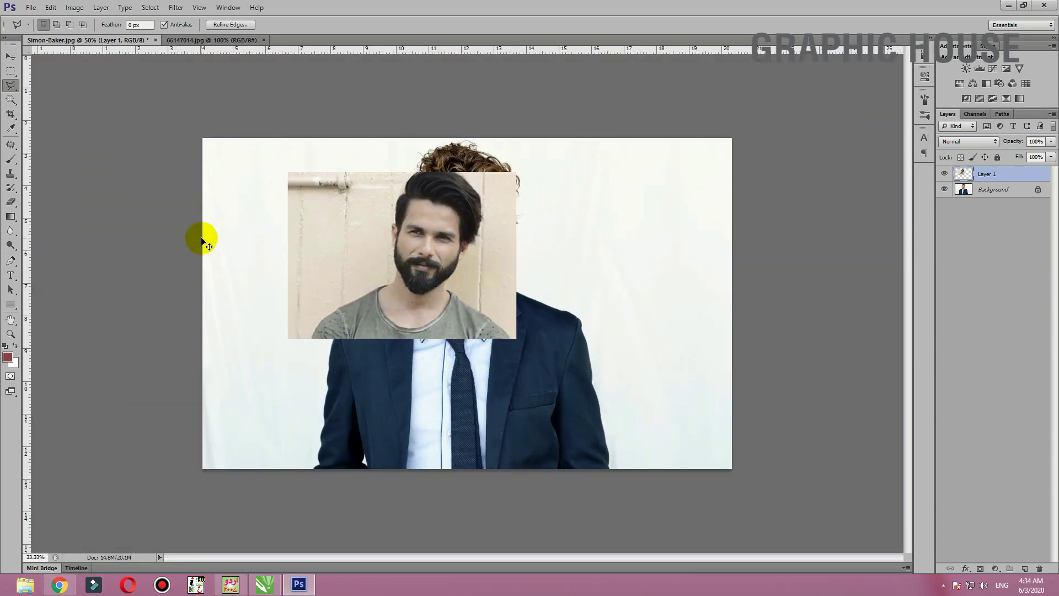
{"action": "key", "text": "ctrl+plus"}
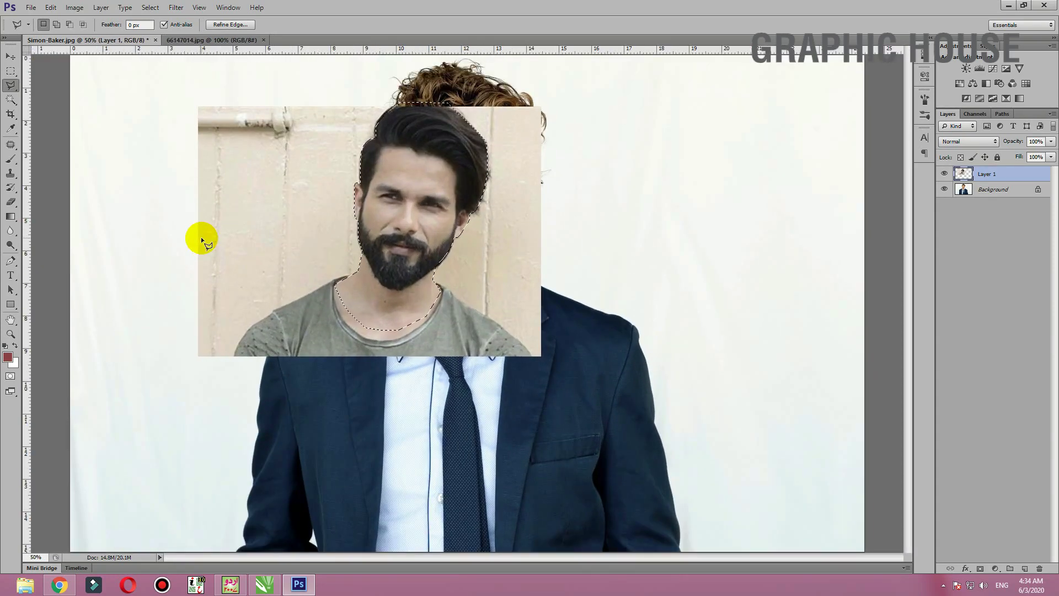
{"action": "key", "text": "ctrl+shift+i"}
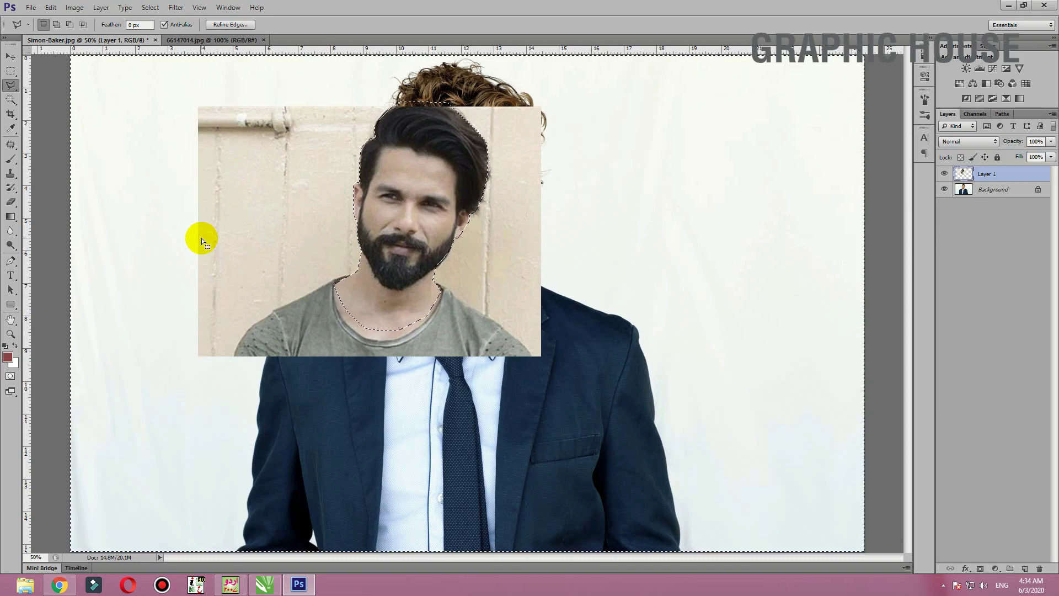
{"action": "key", "text": "Delete"}
{"action": "key", "text": "ctrl+d"}
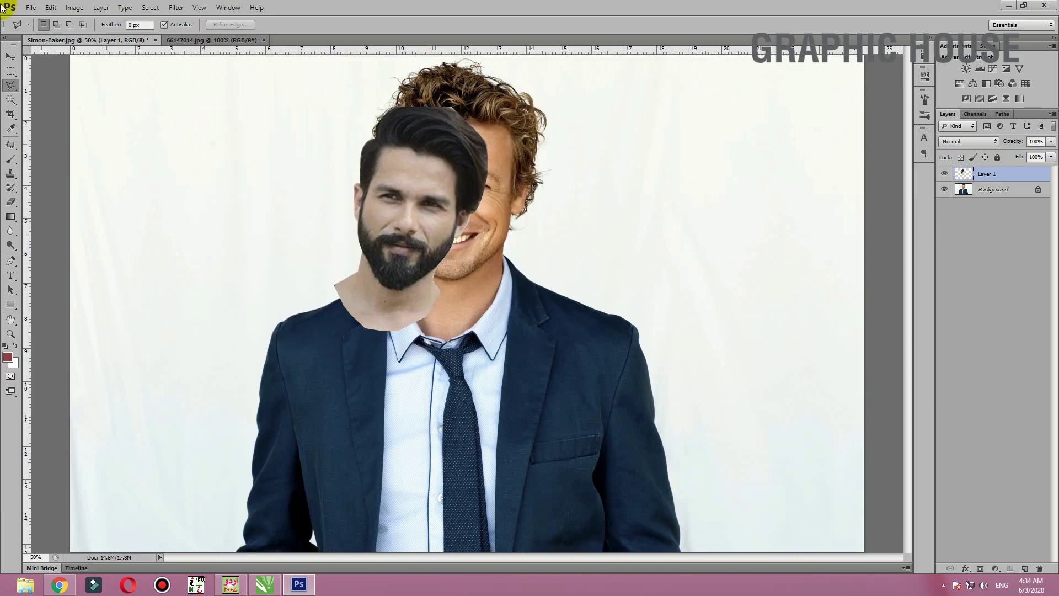
Move the face layer onto the suited man's body and rotate it slightly.
{"action": "left_click", "coordinate": [10, 56]}
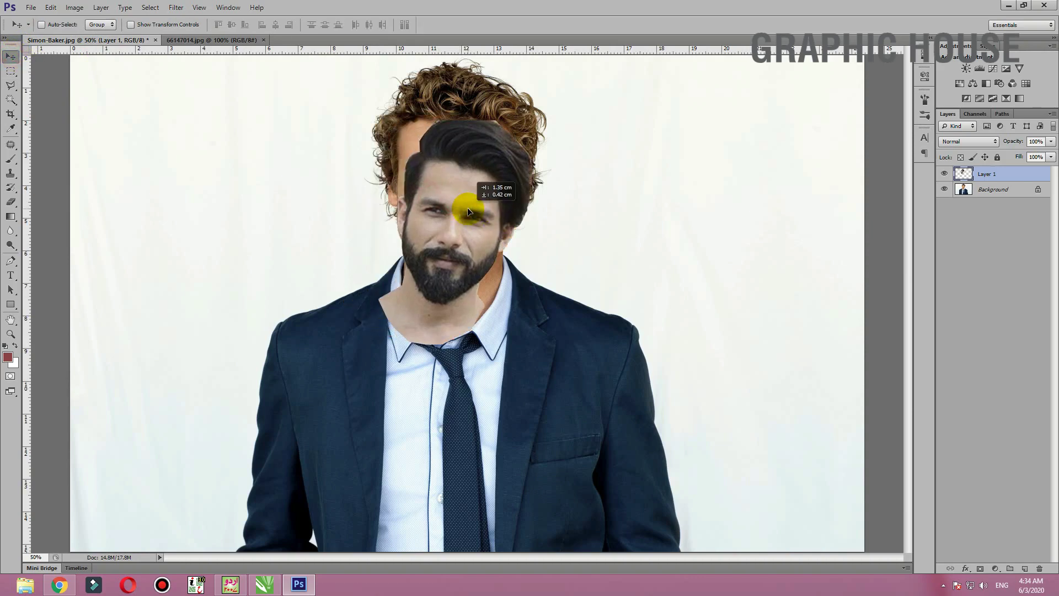
{"action": "left_click_drag", "start_coordinate": [426, 200], "coordinate": [479, 225]}
{"action": "key", "text": "ctrl+t"}
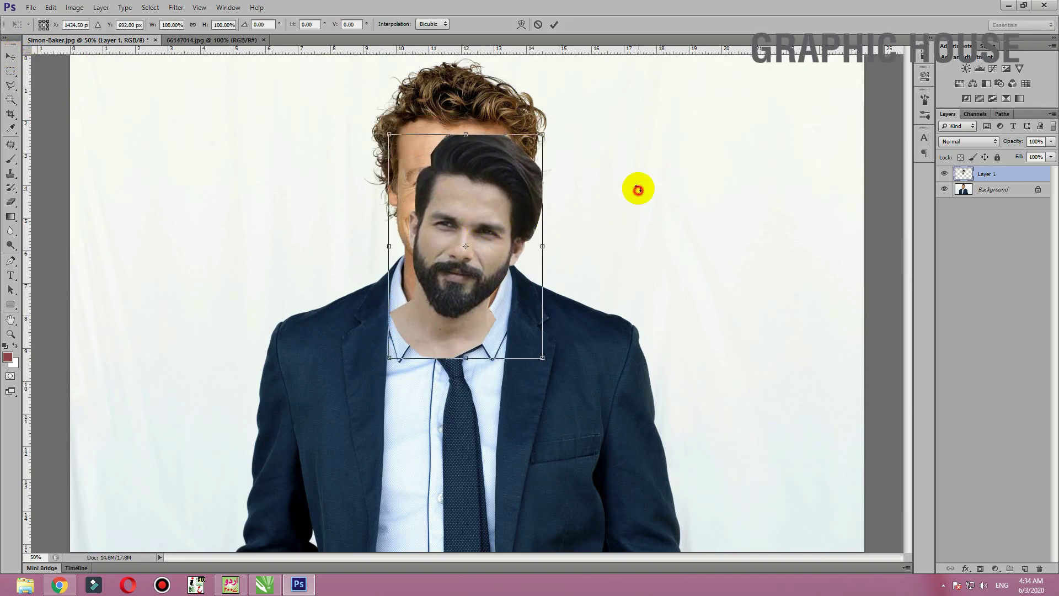
{"action": "left_click_drag", "start_coordinate": [633, 187], "coordinate": [613, 159]}
{"action": "mouse_move", "coordinate": [491, 214]}
{"action": "left_mouse_down"}
{"action": "mouse_move", "coordinate": [479, 177]}
{"action": "mouse_move", "coordinate": [607, 175]}
{"action": "left_mouse_up"}
{"action": "key", "text": "Return"}
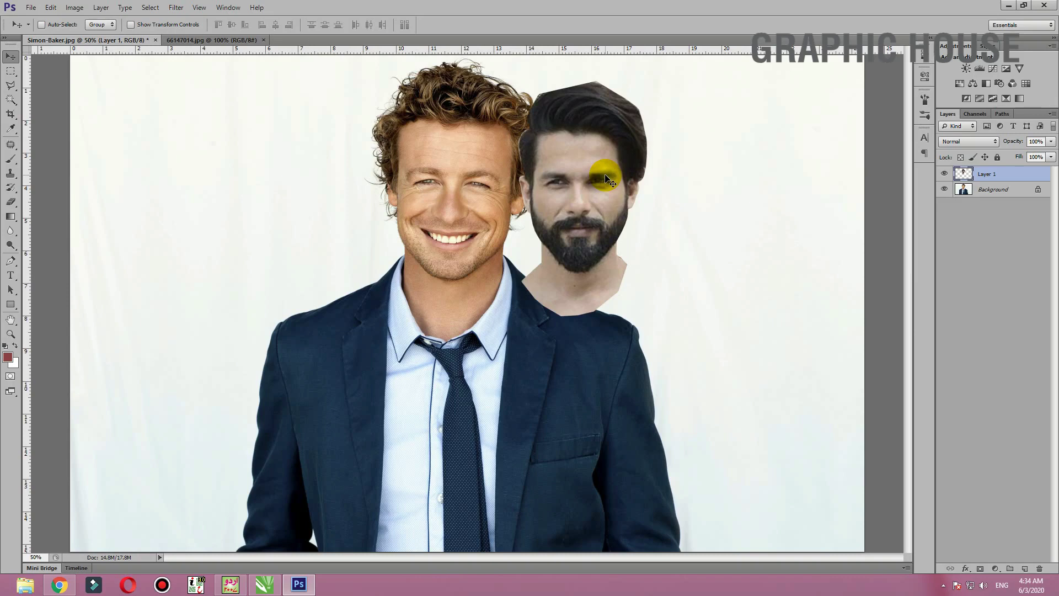
Reposition the face over his original face and enlarge it to match the head.
{"action": "left_click_drag", "start_coordinate": [607, 177], "coordinate": [462, 160]}
{"action": "key", "text": "ctrl+t"}
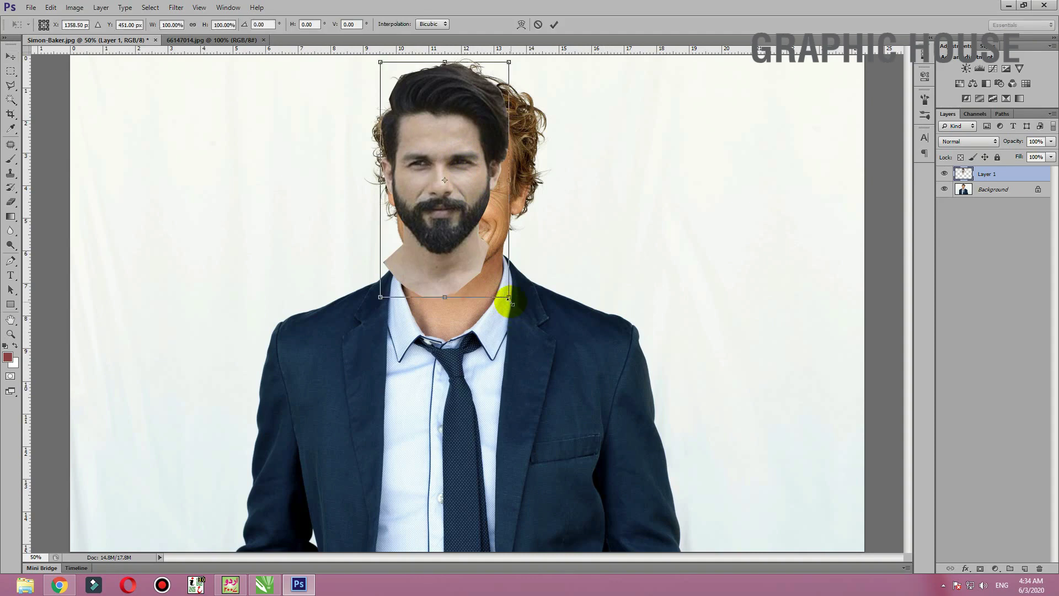
{"action": "left_click_drag", "start_coordinate": [510, 299], "coordinate": [535, 342]}
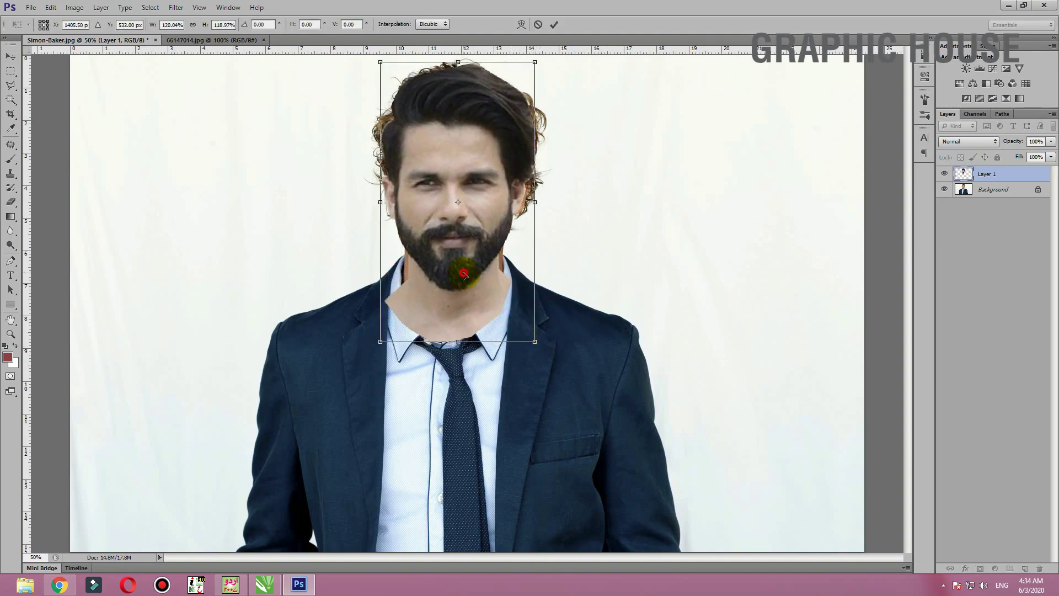
{"action": "left_click_drag", "start_coordinate": [463, 275], "coordinate": [464, 267]}
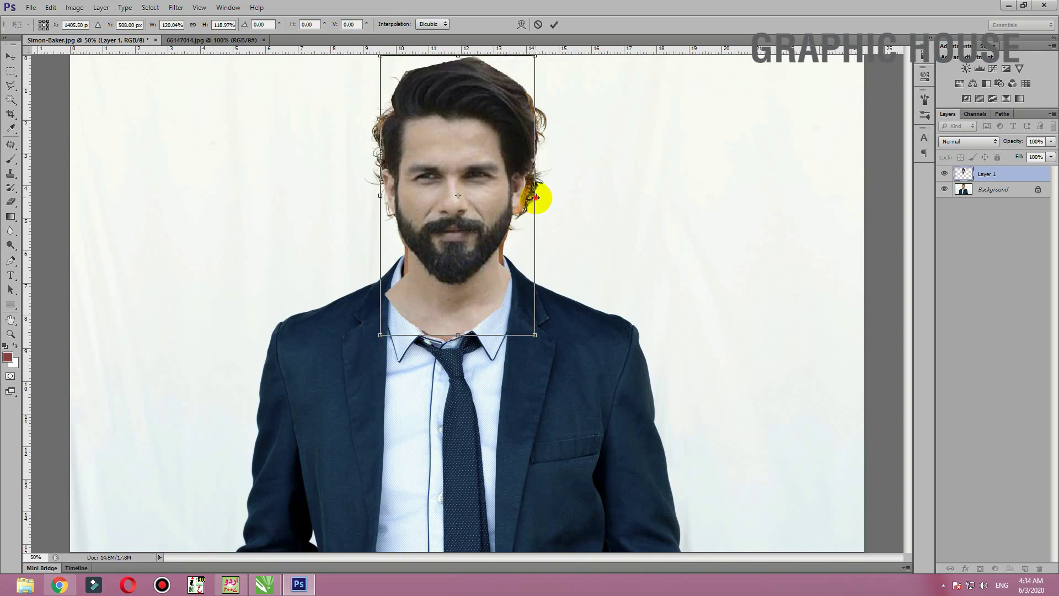
{"action": "left_click_drag", "start_coordinate": [536, 197], "coordinate": [538, 197]}
{"action": "left_click_drag", "start_coordinate": [473, 225], "coordinate": [471, 227]}
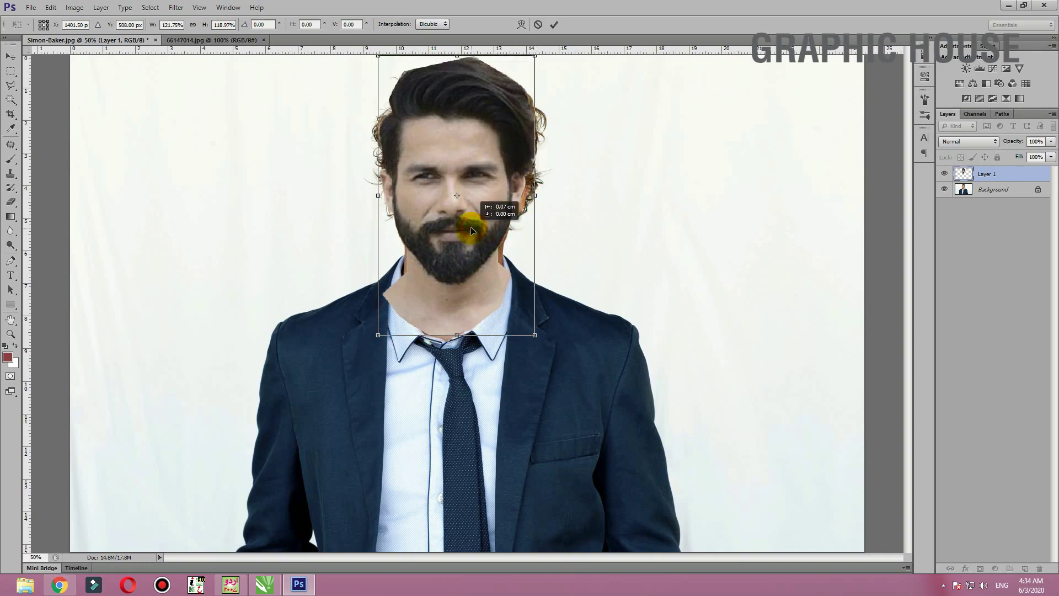
Confirm the resize and set up a larger soft round Eraser at 50% opacity and flow.
{"action": "key", "text": "Return"}
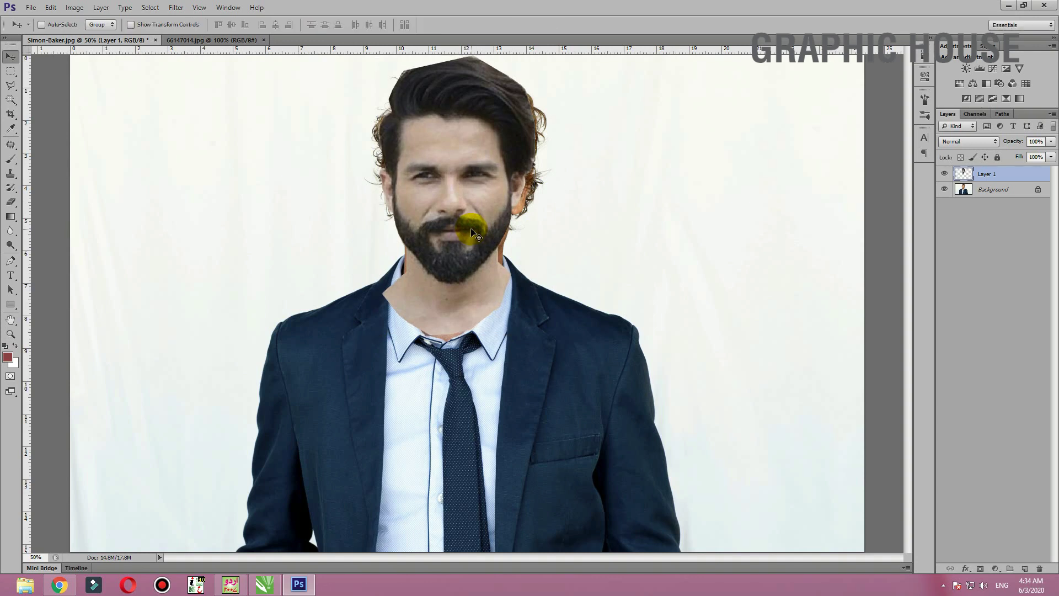
{"action": "left_click", "coordinate": [13, 202]}
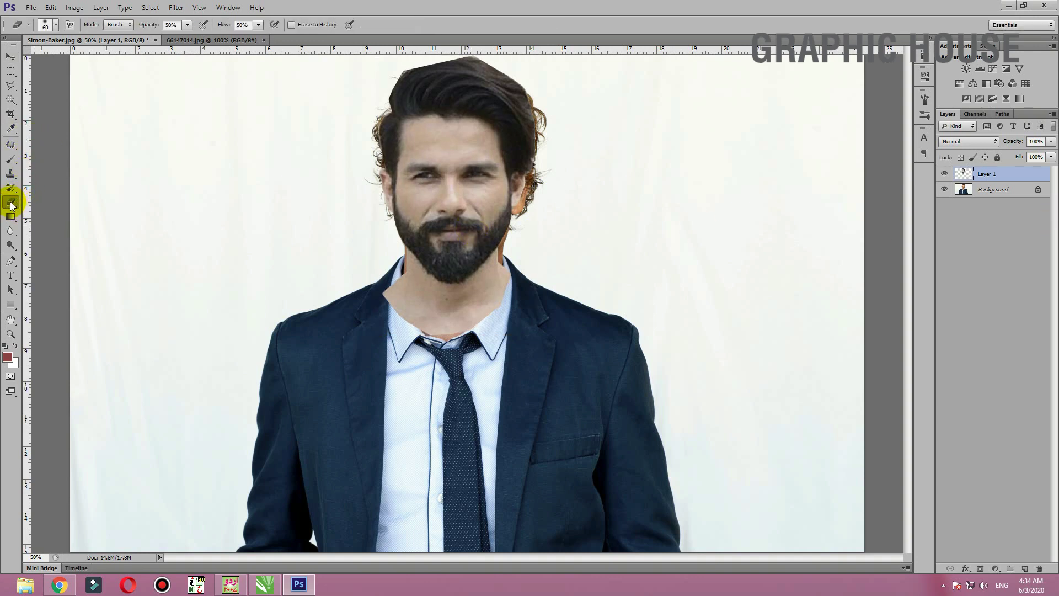
{"action": "left_click", "coordinate": [55, 32]}
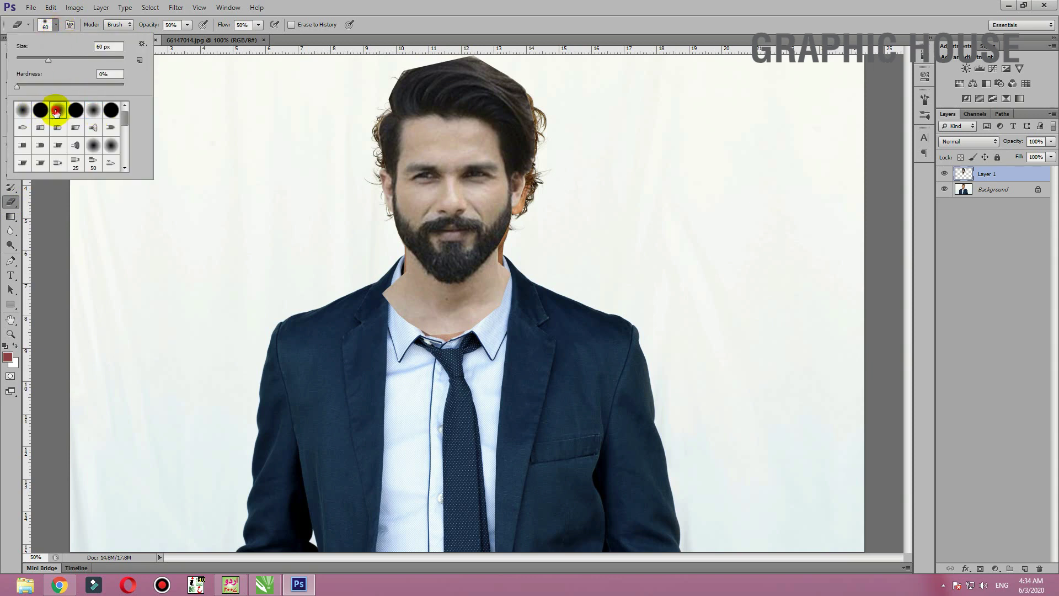
{"action": "left_click", "coordinate": [56, 112]}
{"action": "left_click_drag", "start_coordinate": [48, 59], "coordinate": [88, 59]}
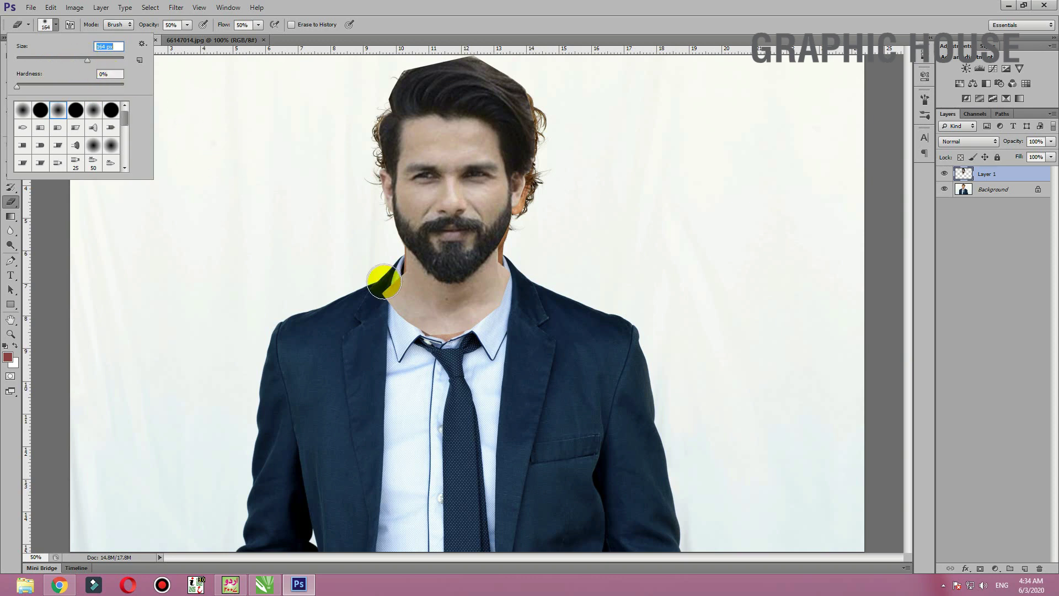
{"action": "left_click", "coordinate": [172, 24]}
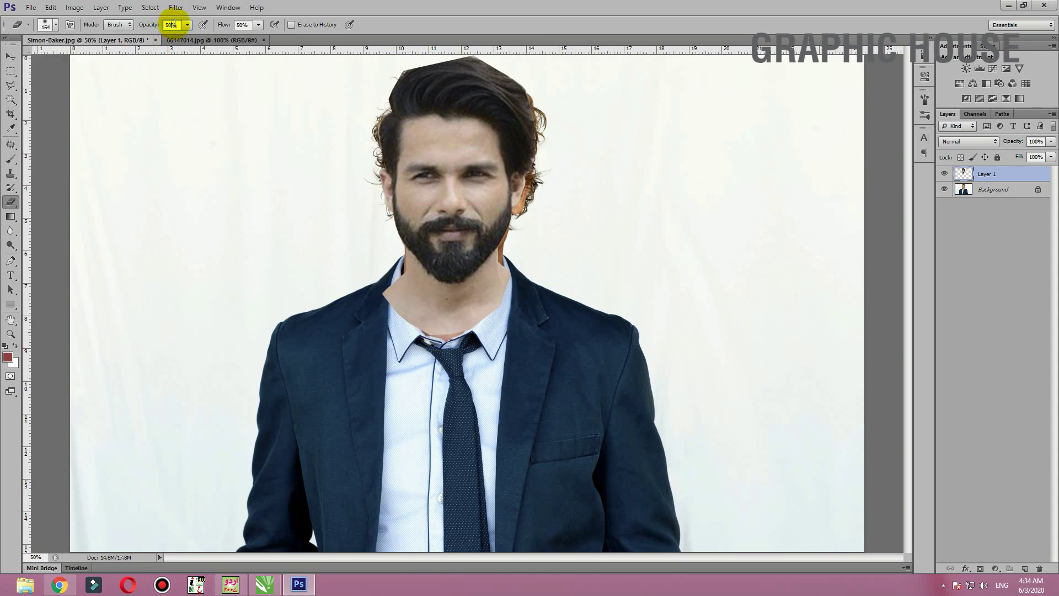
{"action": "left_click", "coordinate": [238, 25]}
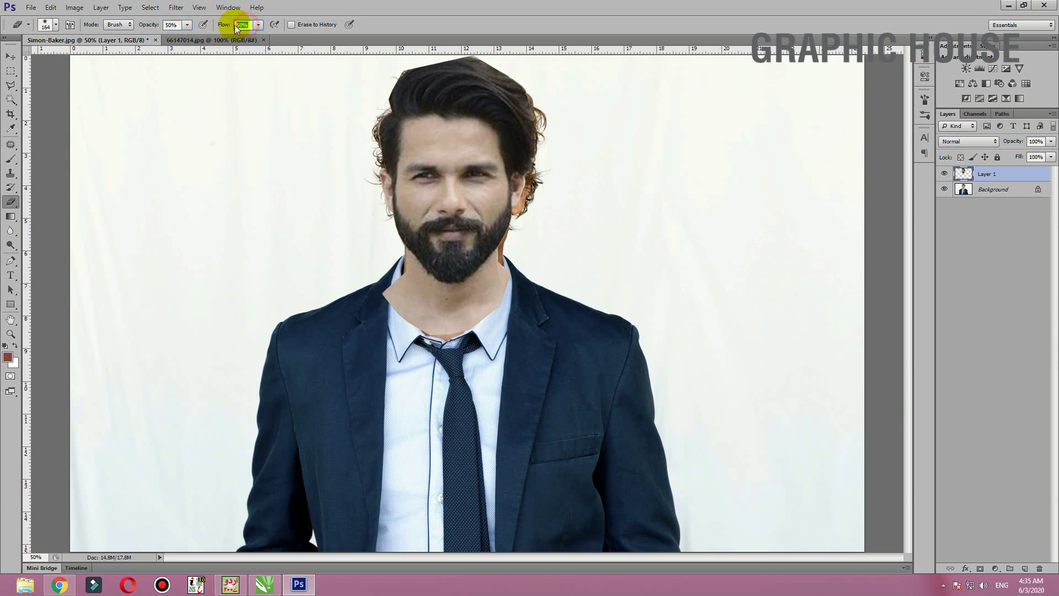
Erase the face layer's edges along the collar and both sides of the neck.
{"action": "left_click_drag", "start_coordinate": [385, 280], "coordinate": [397, 307]}
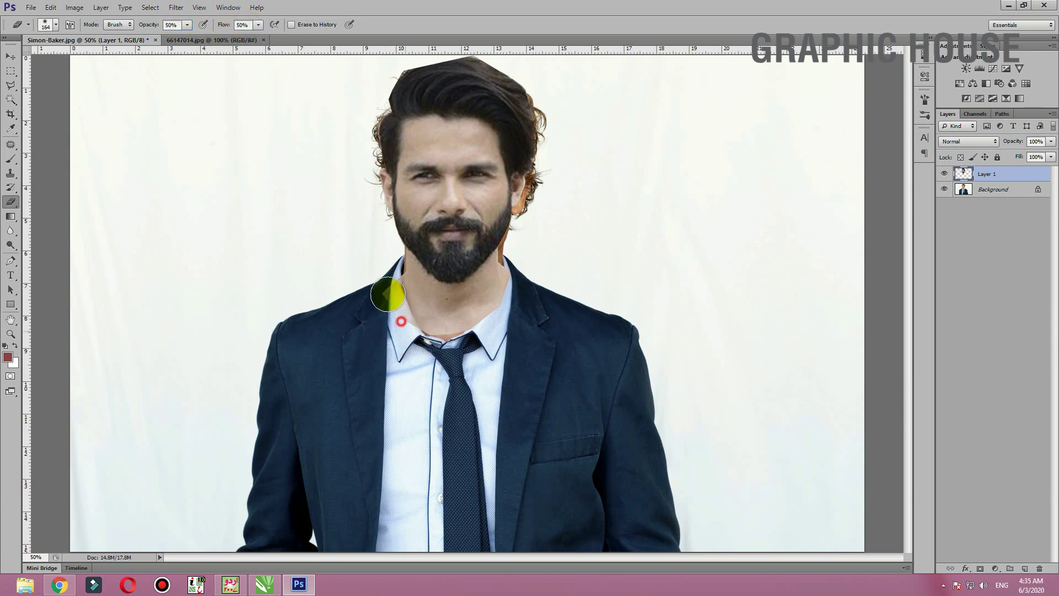
{"action": "left_click_drag", "start_coordinate": [372, 268], "coordinate": [404, 325]}
{"action": "left_click", "coordinate": [481, 313]}
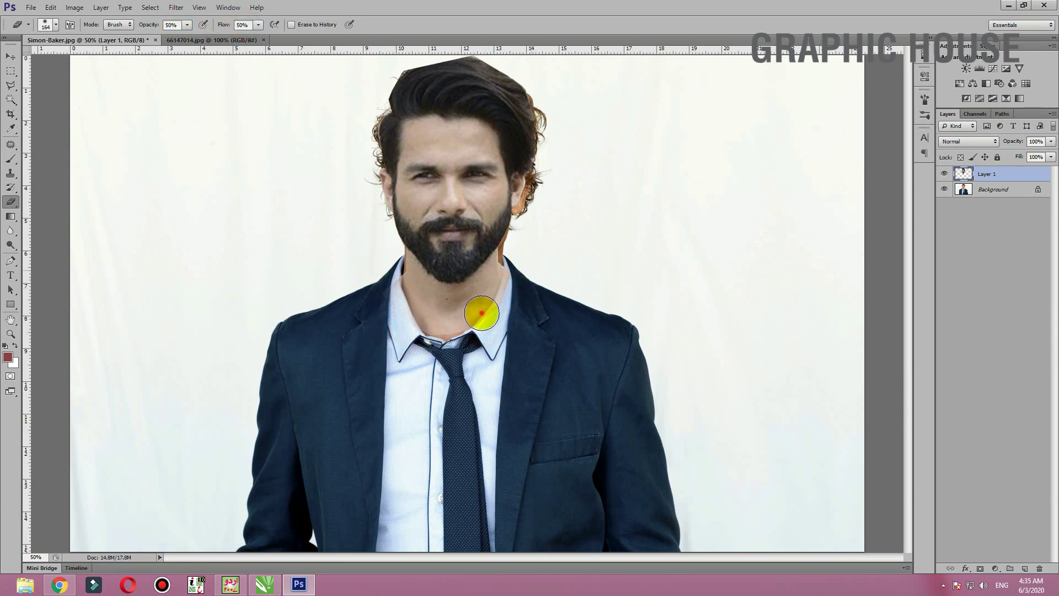
{"action": "left_click_drag", "start_coordinate": [482, 313], "coordinate": [496, 326]}
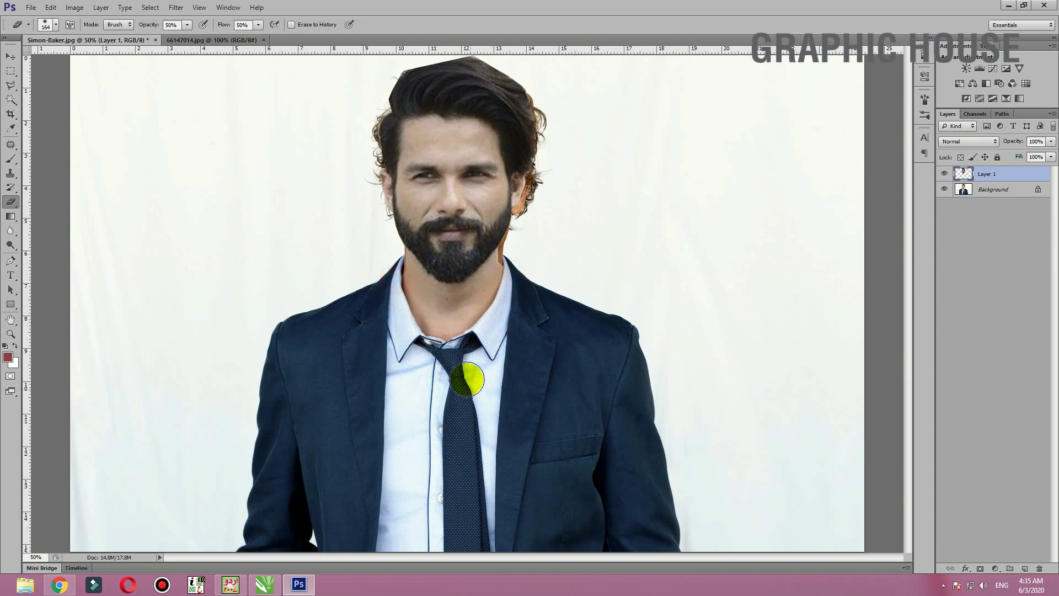
{"action": "scroll", "coordinate": [449, 264], "scroll_direction": "up", "scroll_amount": 2}
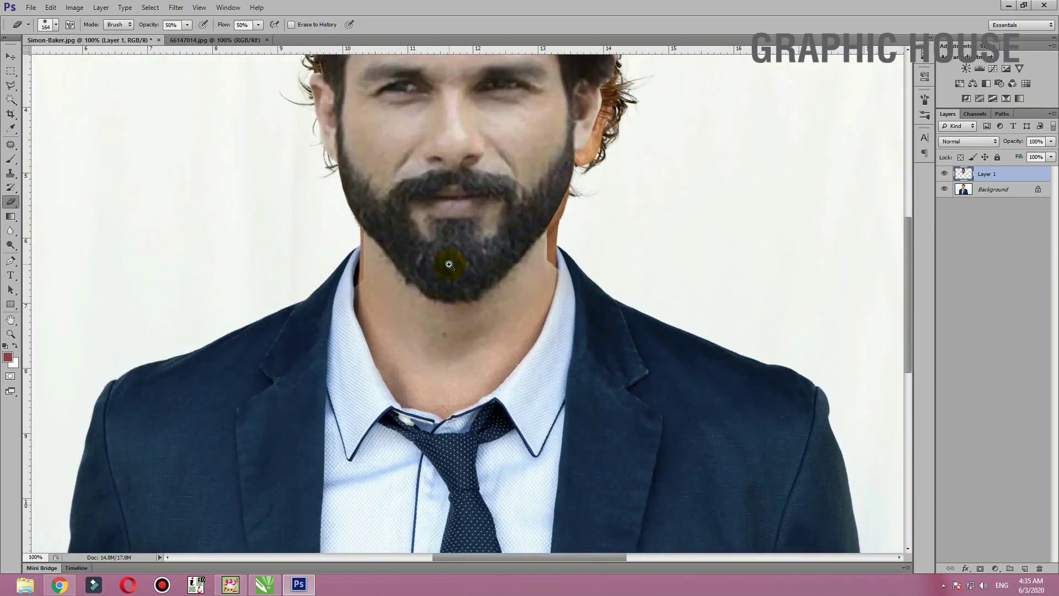
With a smaller eraser, clean the left neck edge and fade the orange strip on the right.
{"action": "scroll", "coordinate": [449, 264], "scroll_direction": "up", "scroll_amount": 1}
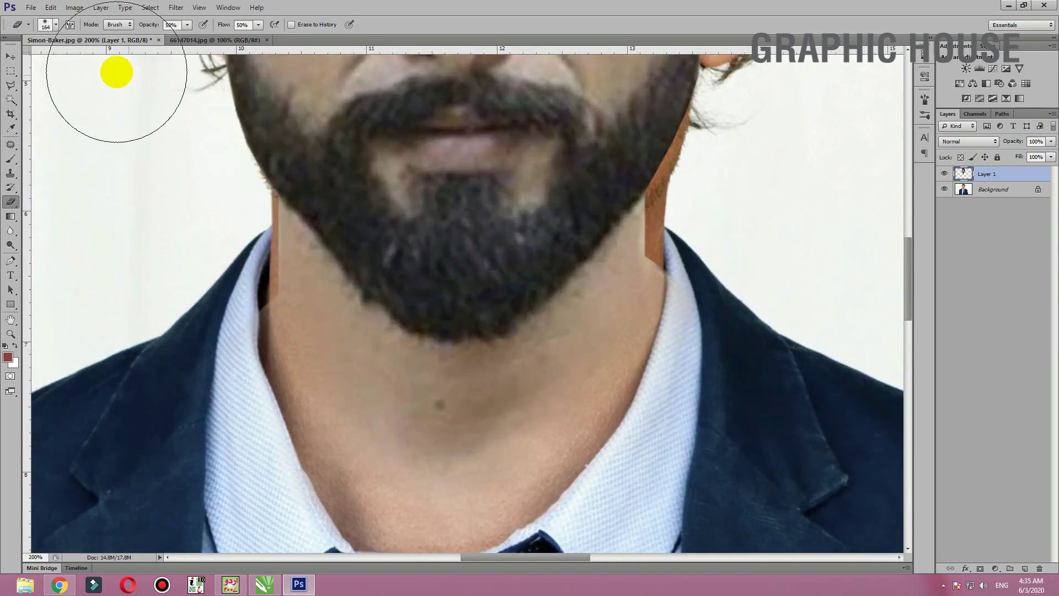
{"action": "key", "text": "bracketleft"}
{"action": "key", "text": "bracketleft"}
{"action": "key", "text": "bracketleft"}
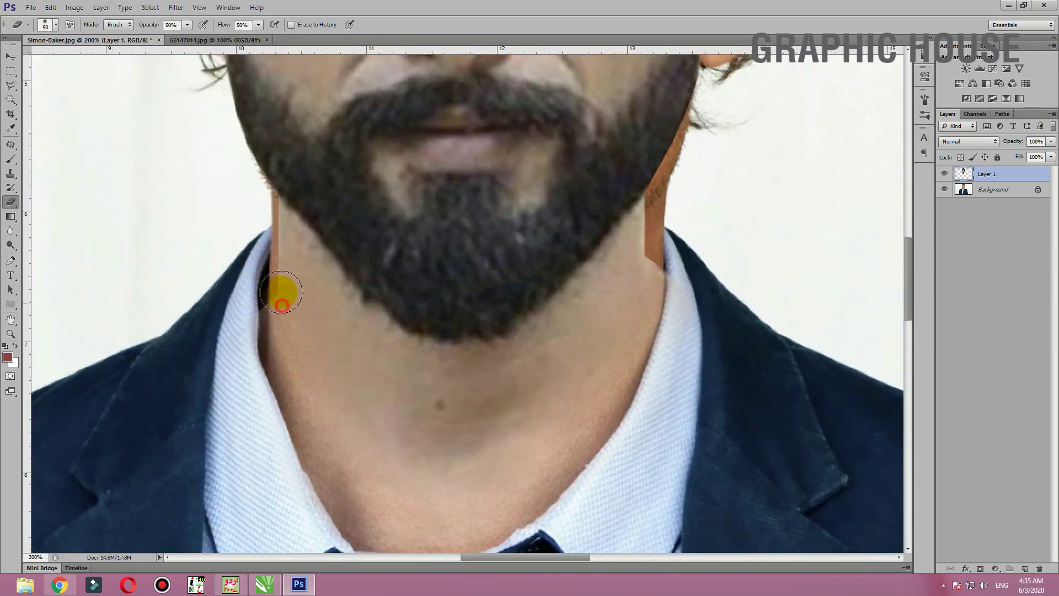
{"action": "left_click", "coordinate": [276, 314]}
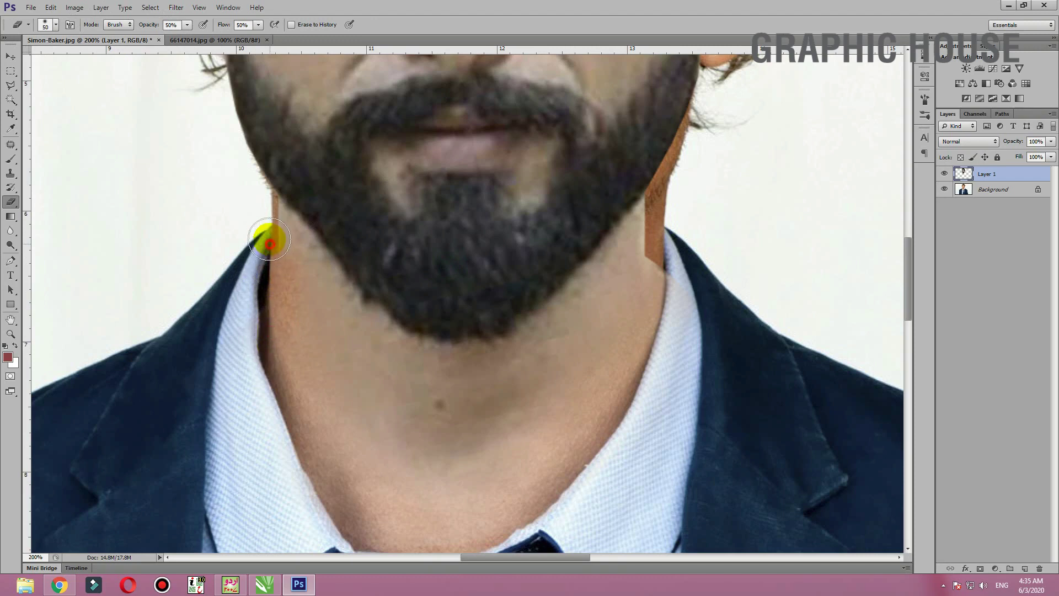
{"action": "left_click", "coordinate": [269, 230]}
{"action": "left_click_drag", "start_coordinate": [265, 213], "coordinate": [267, 244]}
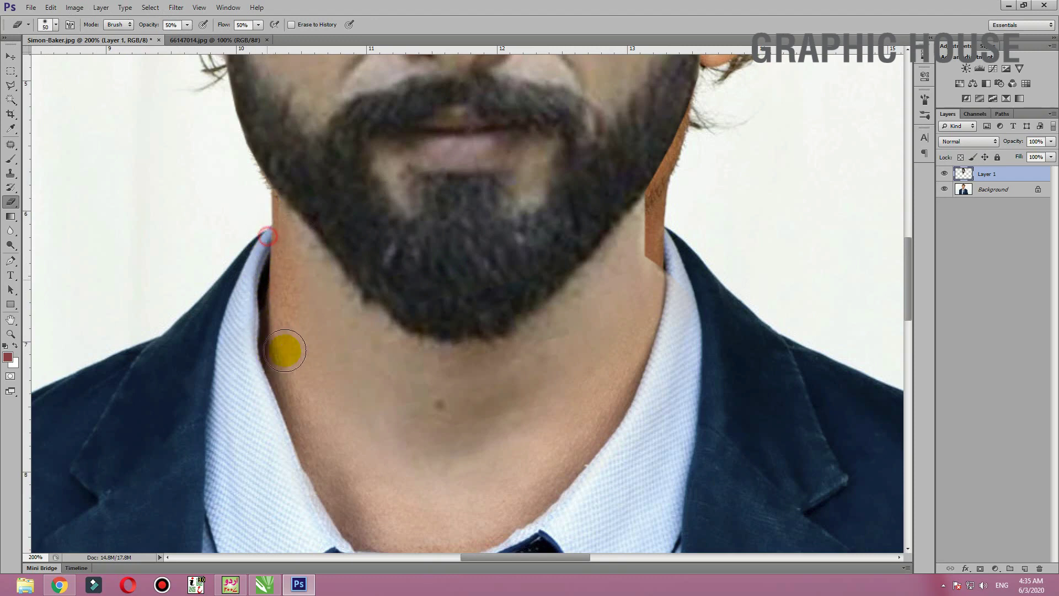
{"action": "mouse_move", "coordinate": [674, 208]}
{"action": "left_mouse_down"}
{"action": "mouse_move", "coordinate": [666, 203]}
{"action": "mouse_move", "coordinate": [680, 288]}
{"action": "left_mouse_up"}
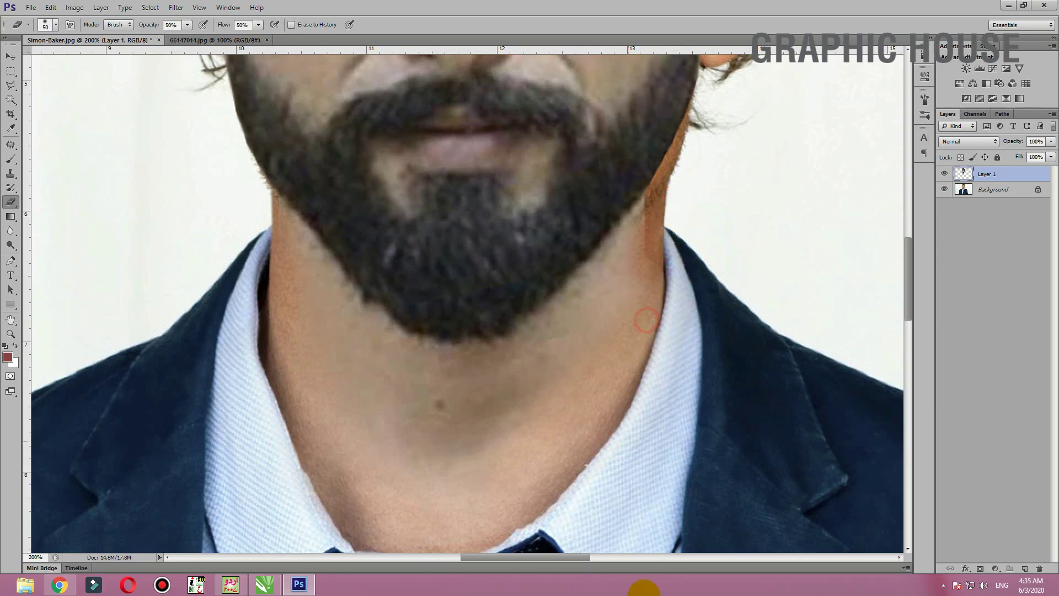
{"action": "left_click_drag", "start_coordinate": [676, 240], "coordinate": [508, 464]}
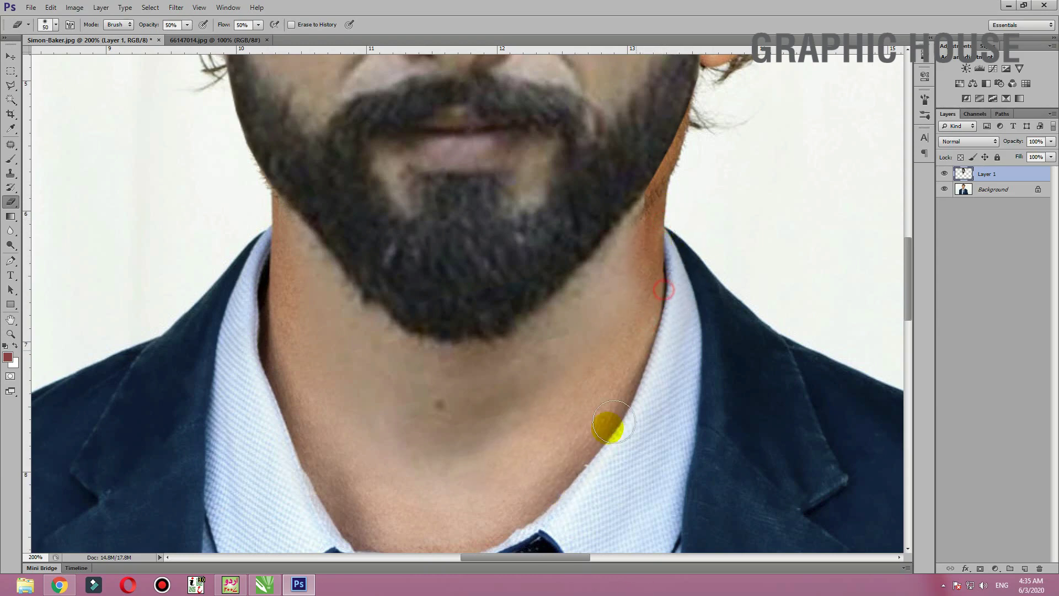
Zoom out to view the whole figure and return to the Move tool.
{"action": "key", "text": "ctrl+minus"}
{"action": "key", "text": "ctrl+minus"}
{"action": "key", "text": "ctrl+minus"}
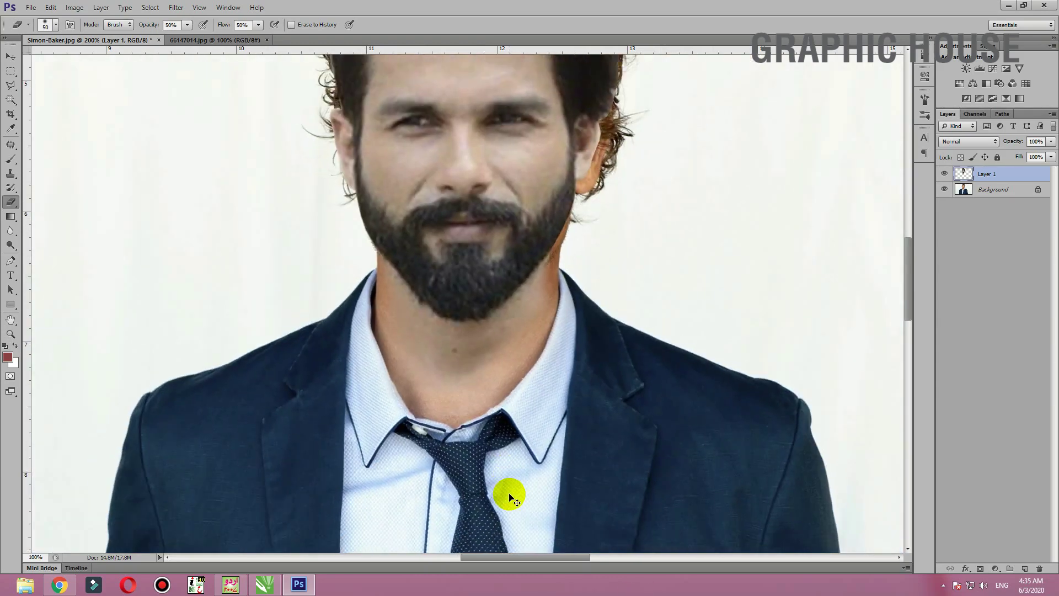
{"action": "key", "text": "ctrl+minus"}
{"action": "key", "text": "ctrl+plus"}
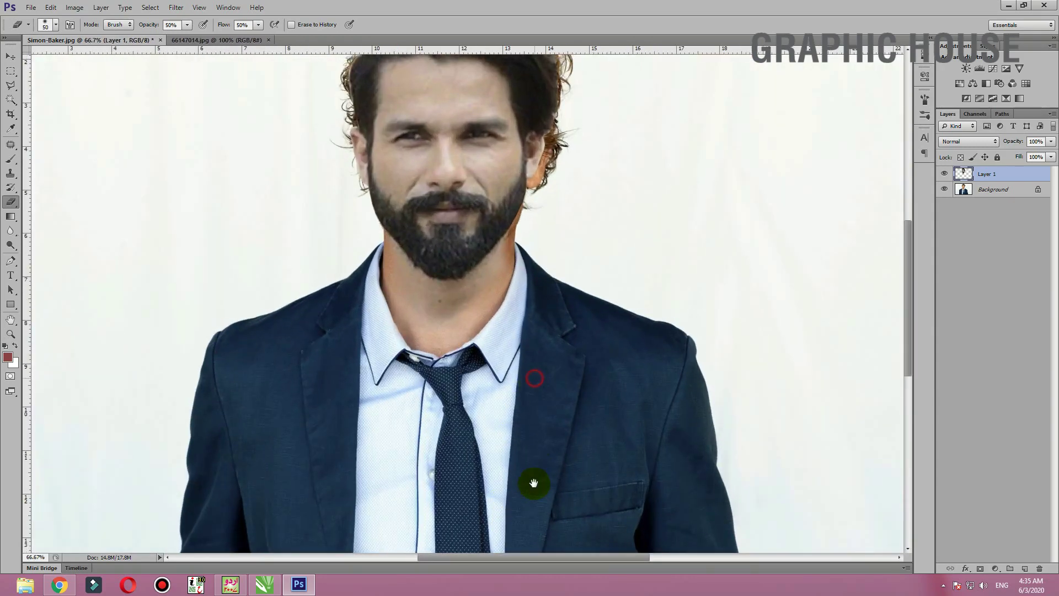
{"action": "scroll", "coordinate": [533, 486], "scroll_direction": "up", "scroll_amount": 2}
{"action": "left_click", "coordinate": [10, 56]}
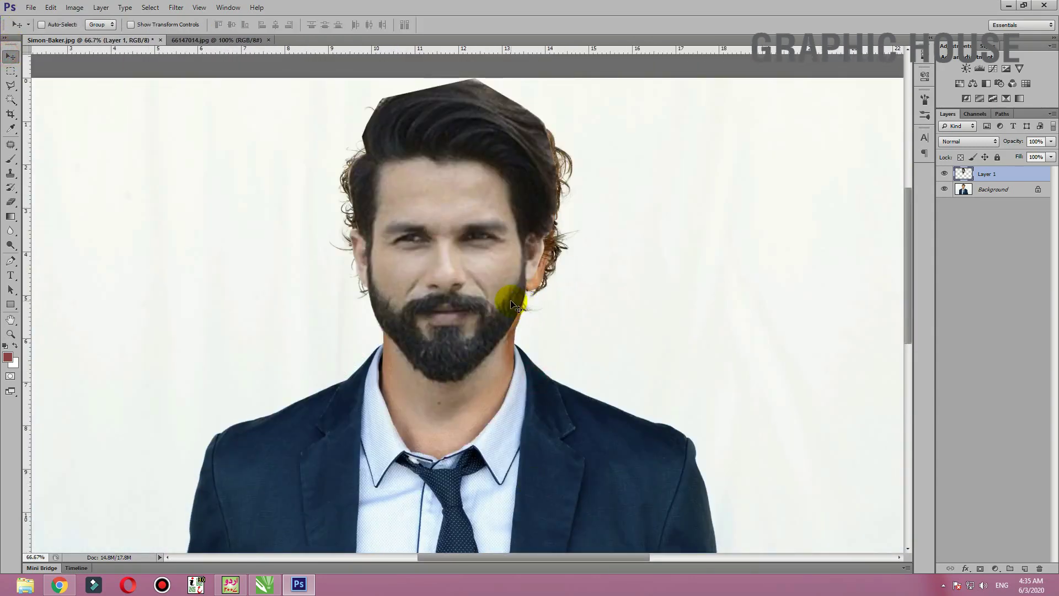
Warm the face layer with Color Balance at roughly +29, -10, -28.
{"action": "key", "text": "i"}
{"action": "key", "text": "ctrl+b"}
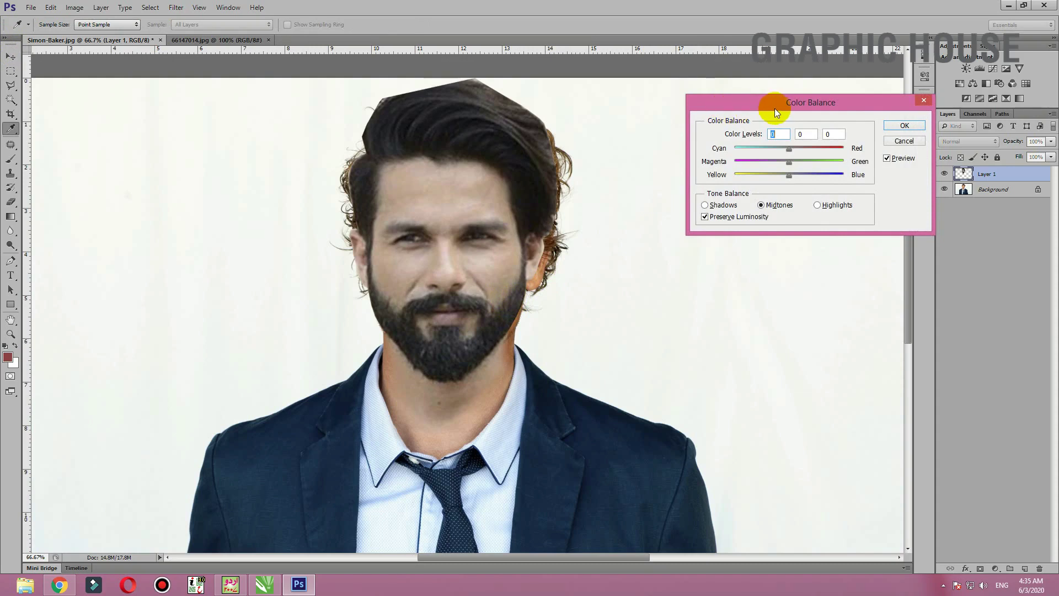
{"action": "left_click_drag", "start_coordinate": [776, 112], "coordinate": [769, 81]}
{"action": "left_click_drag", "start_coordinate": [780, 144], "coordinate": [765, 146]}
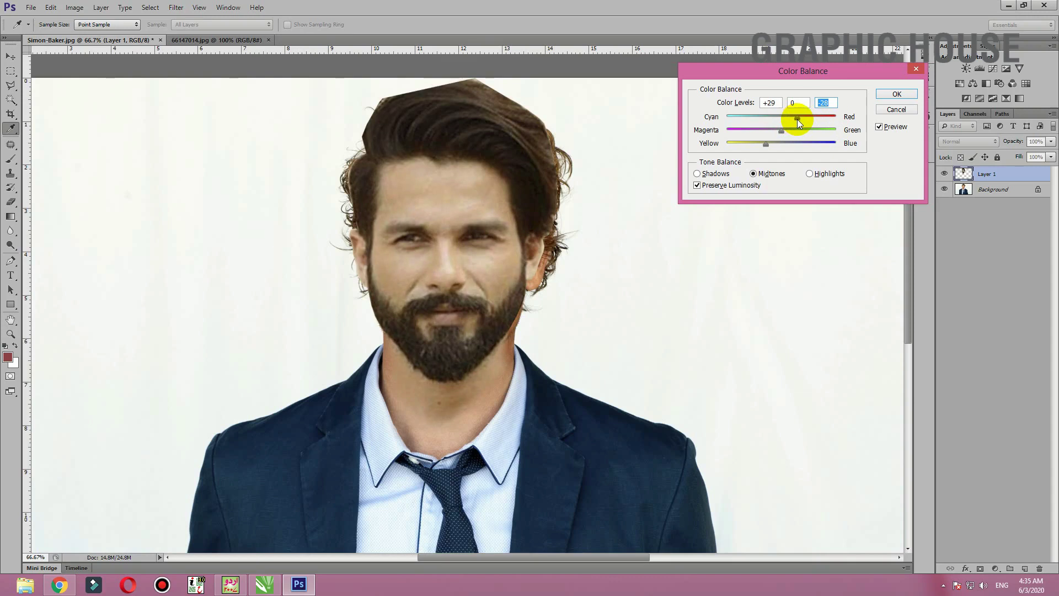
{"action": "left_click_drag", "start_coordinate": [774, 130], "coordinate": [776, 130]}
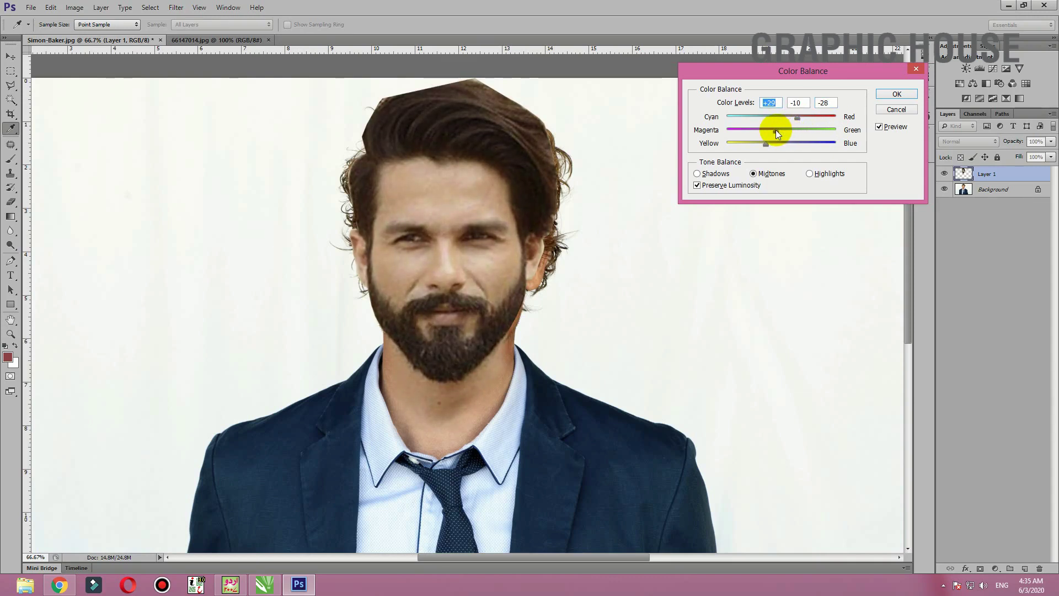
{"action": "left_click", "coordinate": [896, 93]}
Shift the face aside to compare with the original, then undo the move.
{"action": "key", "text": "v"}
{"action": "mouse_move", "coordinate": [510, 231]}
{"action": "left_mouse_down"}
{"action": "mouse_move", "coordinate": [422, 227]}
{"action": "mouse_move", "coordinate": [479, 226]}
{"action": "left_mouse_up"}
{"action": "key", "text": "ctrl+z"}
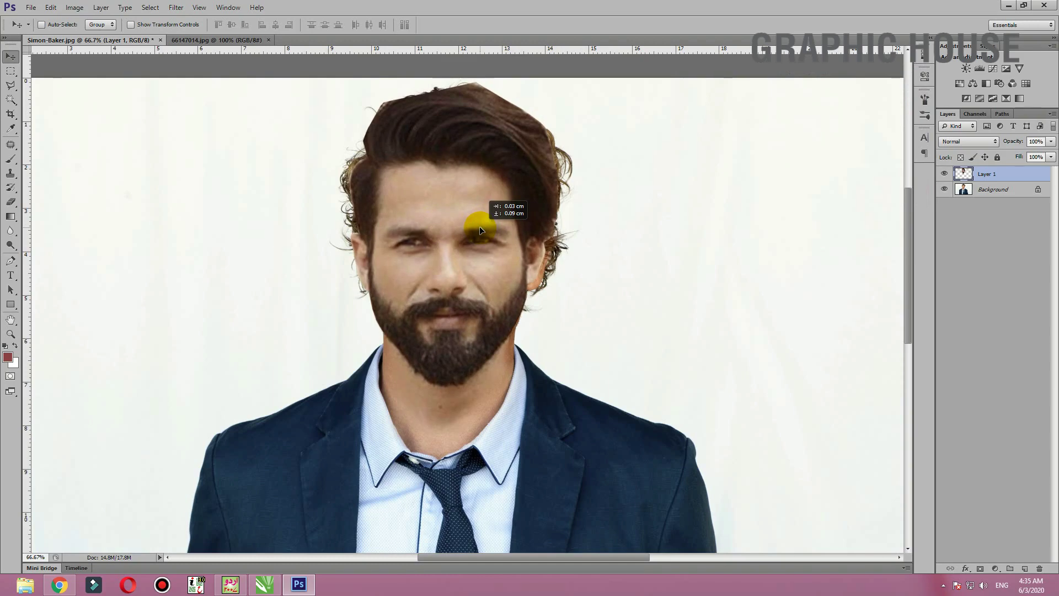
Nudge Layer 1 down twice and zoom in on the beard and neck.
{"action": "key", "text": "Down"}
{"action": "key", "text": "Down"}
{"action": "key", "text": "Down"}
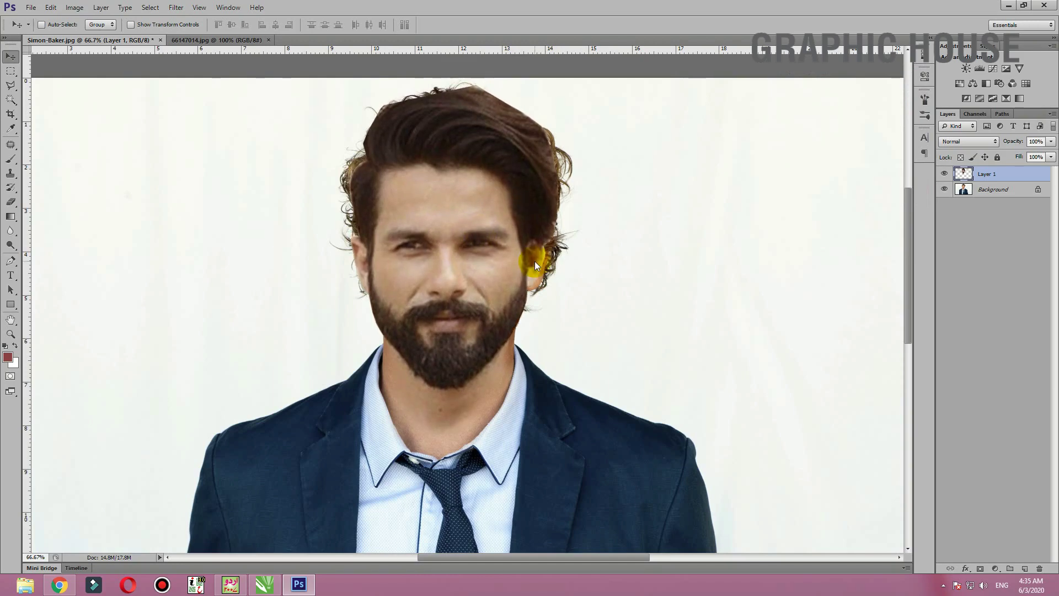
{"action": "key", "text": "Down"}
{"action": "key", "text": "Down"}
{"action": "scroll", "coordinate": [536, 265], "scroll_direction": "up", "scroll_amount": 1}
{"action": "scroll", "coordinate": [532, 260], "scroll_direction": "up", "scroll_amount": 1}
{"action": "left_click_drag", "start_coordinate": [515, 343], "coordinate": [504, 106]}
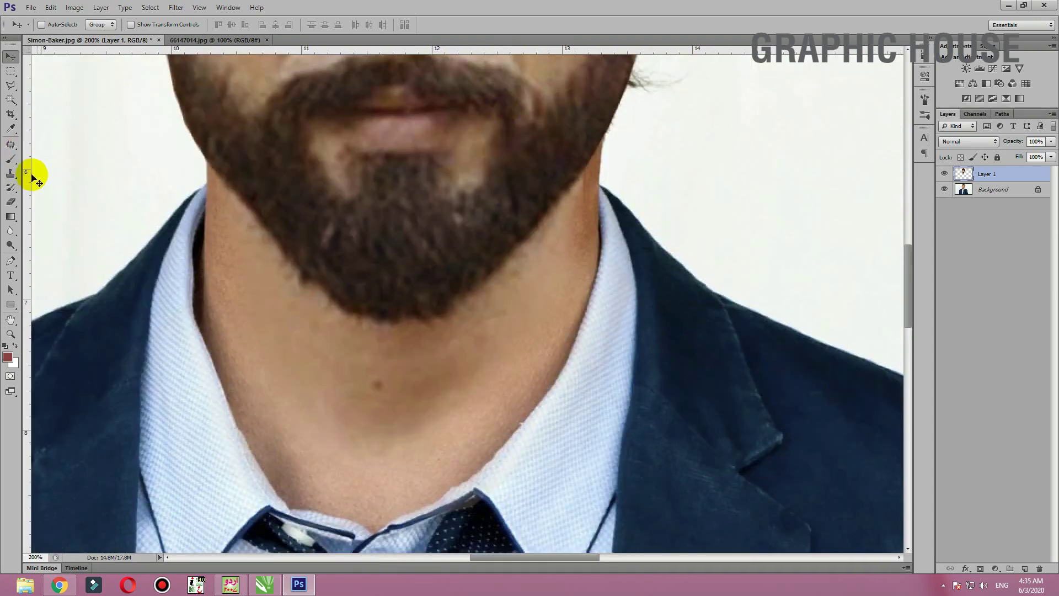
Soft-erase the hard neck edge beside the beard, then zoom out and return to Move.
{"action": "left_click", "coordinate": [11, 201]}
{"action": "mouse_move", "coordinate": [603, 224]}
{"action": "left_mouse_down"}
{"action": "mouse_move", "coordinate": [592, 210]}
{"action": "mouse_move", "coordinate": [603, 189]}
{"action": "left_mouse_up"}
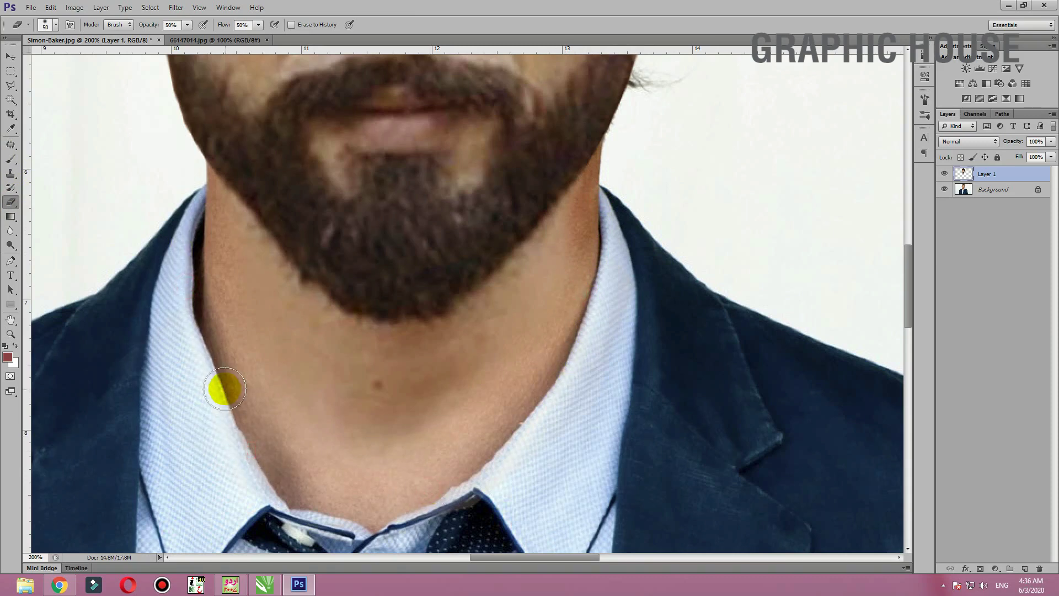
{"action": "scroll", "coordinate": [225, 392], "scroll_direction": "down", "scroll_amount": 3}
{"action": "scroll", "coordinate": [224, 391], "scroll_direction": "down", "scroll_amount": 2}
{"action": "scroll", "coordinate": [225, 392], "scroll_direction": "down", "scroll_amount": 1}
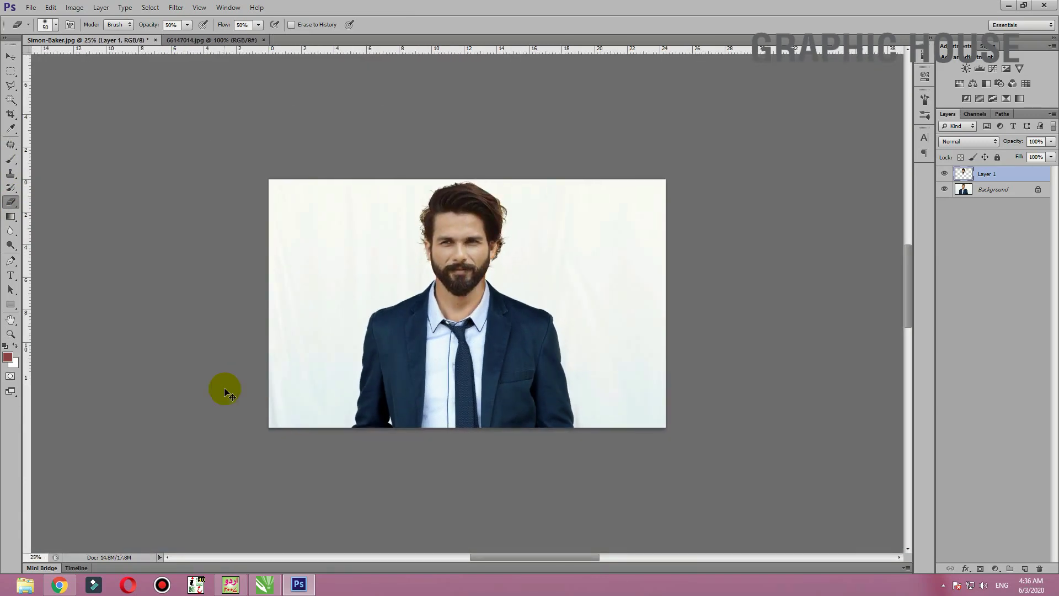
{"action": "scroll", "coordinate": [225, 391], "scroll_direction": "up", "scroll_amount": 2}
{"action": "scroll", "coordinate": [225, 392], "scroll_direction": "up", "scroll_amount": 1}
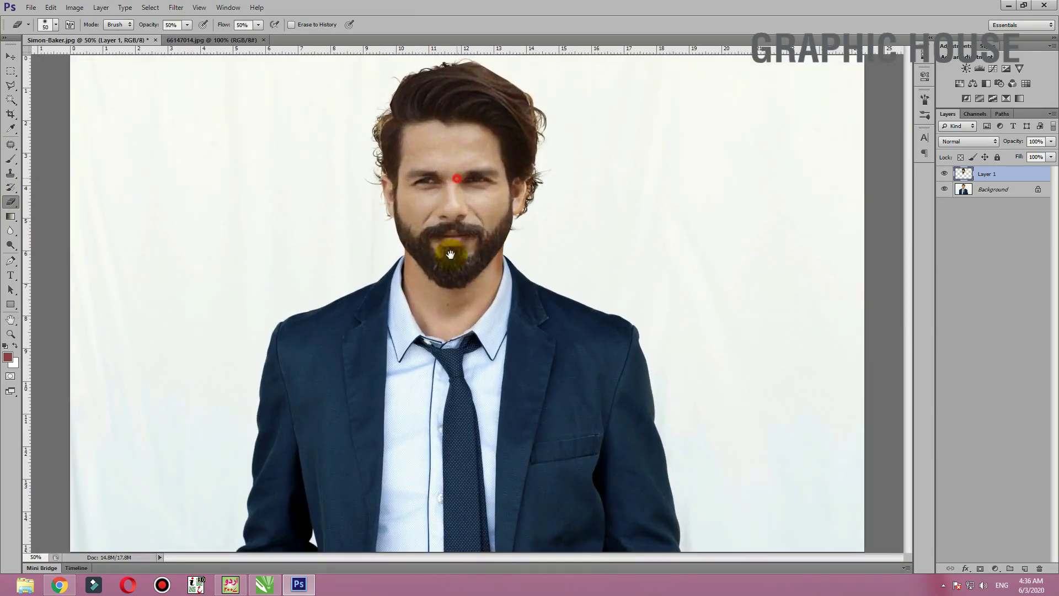
{"action": "left_click", "coordinate": [9, 57]}
Apply Smart Sharpen to the bearded face layer, raising the Radius and lowering the Amount.
{"action": "left_click", "coordinate": [176, 8]}
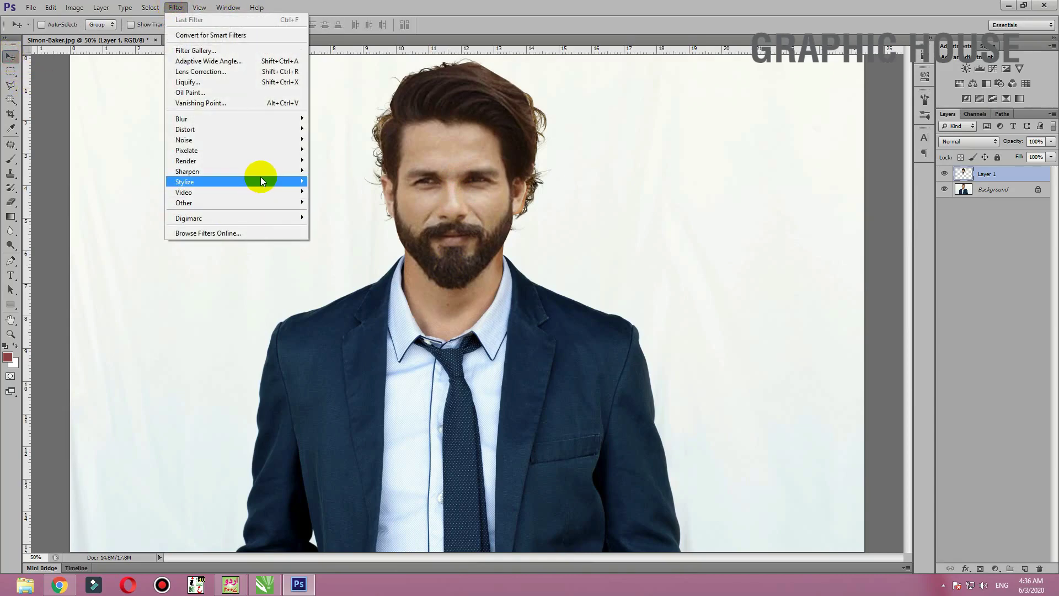
{"action": "mouse_move", "coordinate": [187, 171]}
{"action": "left_click", "coordinate": [343, 203]}
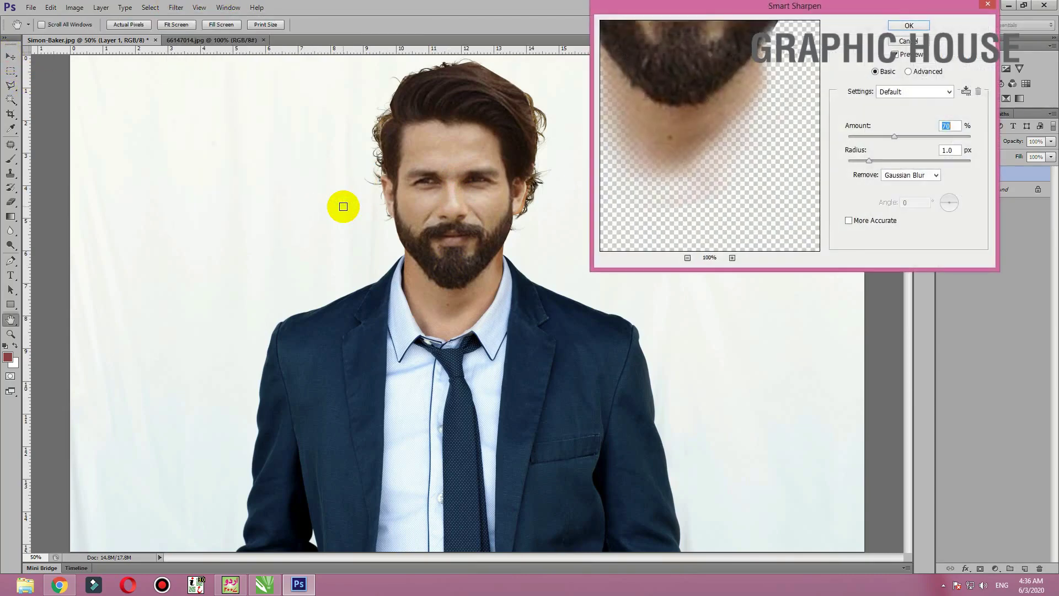
{"action": "left_click_drag", "start_coordinate": [698, 91], "coordinate": [701, 245]}
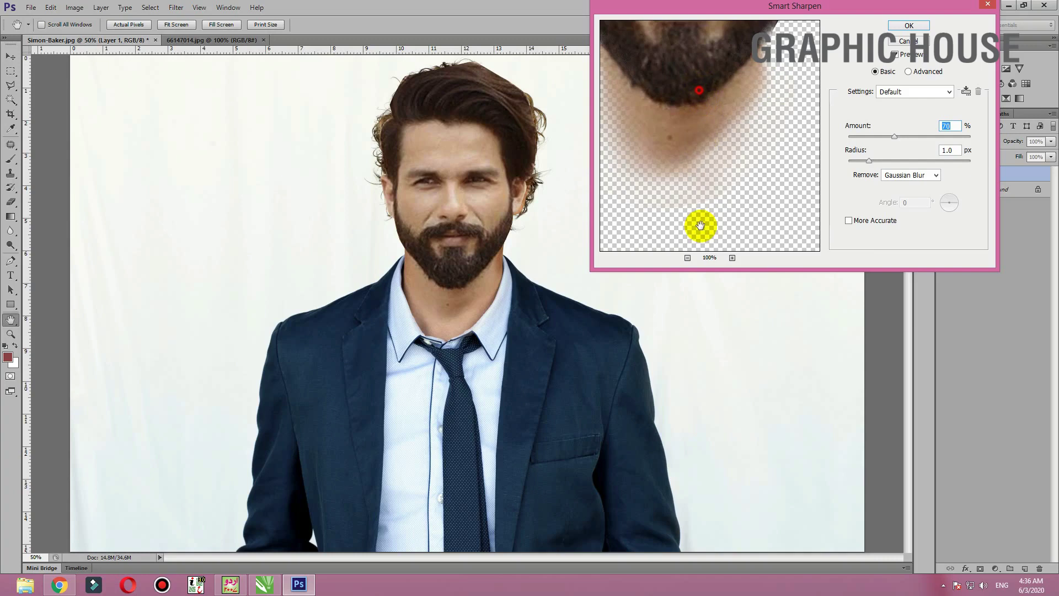
{"action": "left_click", "coordinate": [898, 161]}
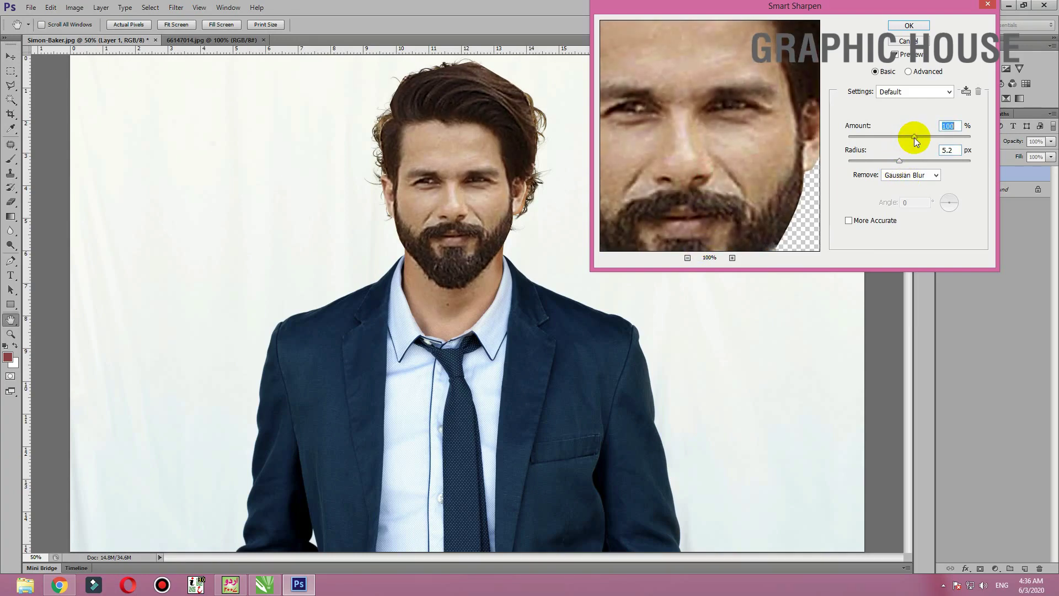
{"action": "left_click", "coordinate": [894, 136]}
{"action": "mouse_move", "coordinate": [879, 160]}
{"action": "left_mouse_down"}
{"action": "mouse_move", "coordinate": [848, 161]}
{"action": "mouse_move", "coordinate": [933, 162]}
{"action": "mouse_move", "coordinate": [891, 161]}
{"action": "left_mouse_up"}
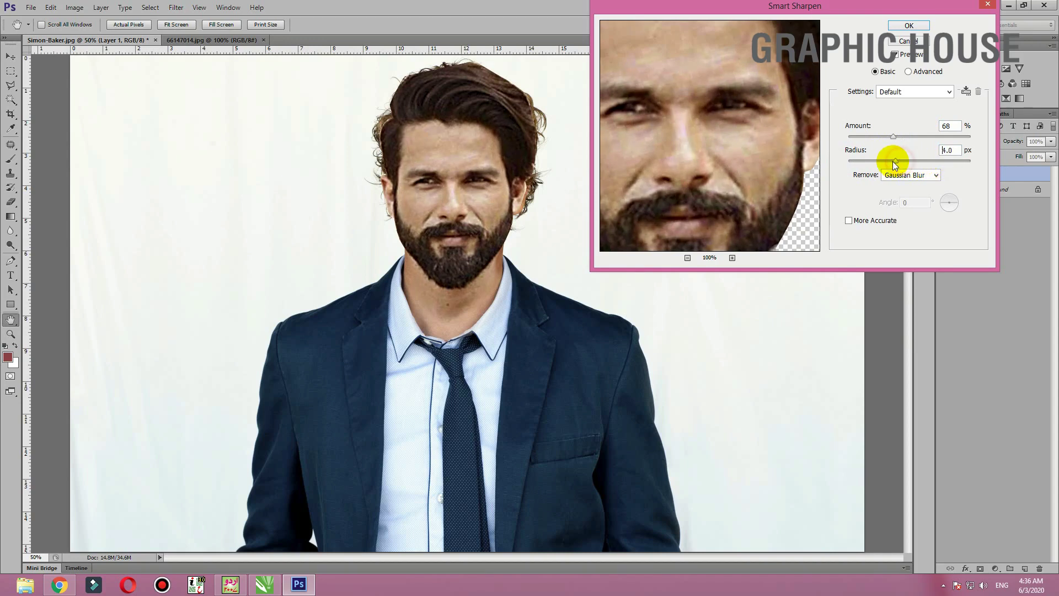
{"action": "left_click", "coordinate": [901, 165]}
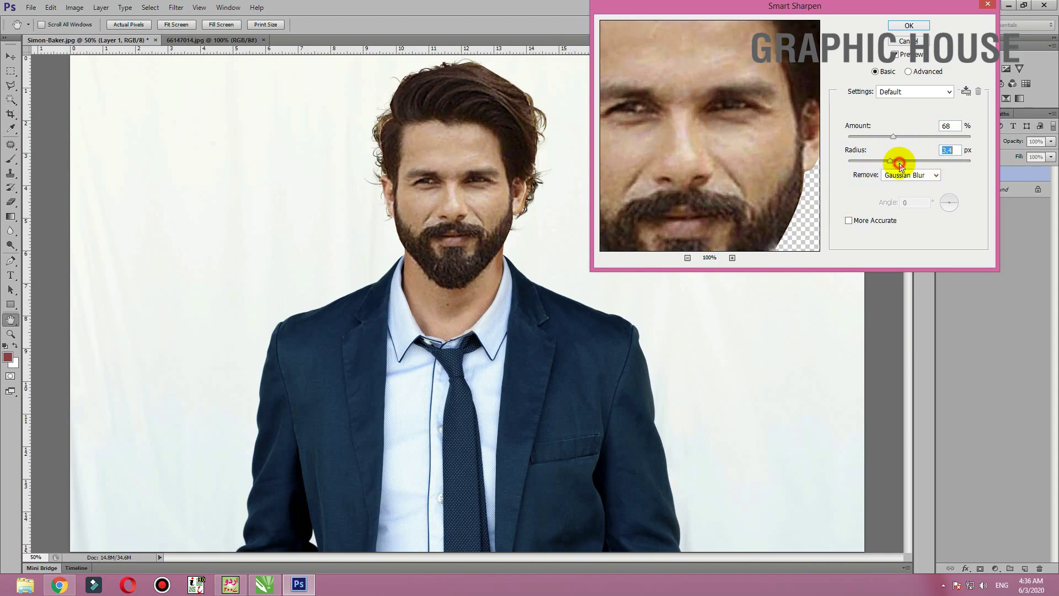
{"action": "left_click_drag", "start_coordinate": [929, 136], "coordinate": [912, 136]}
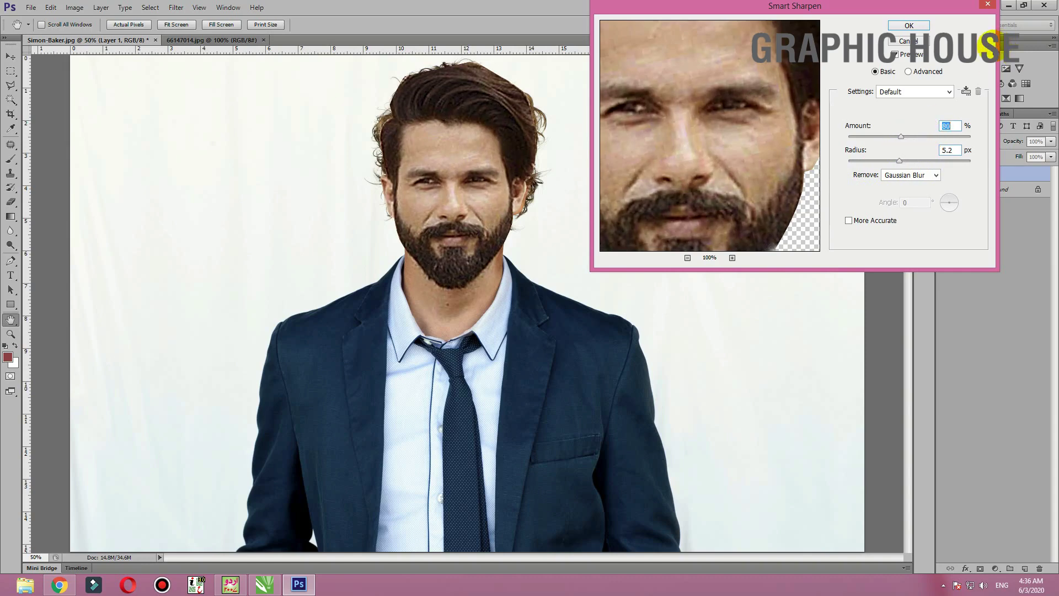
{"action": "left_click", "coordinate": [908, 25]}
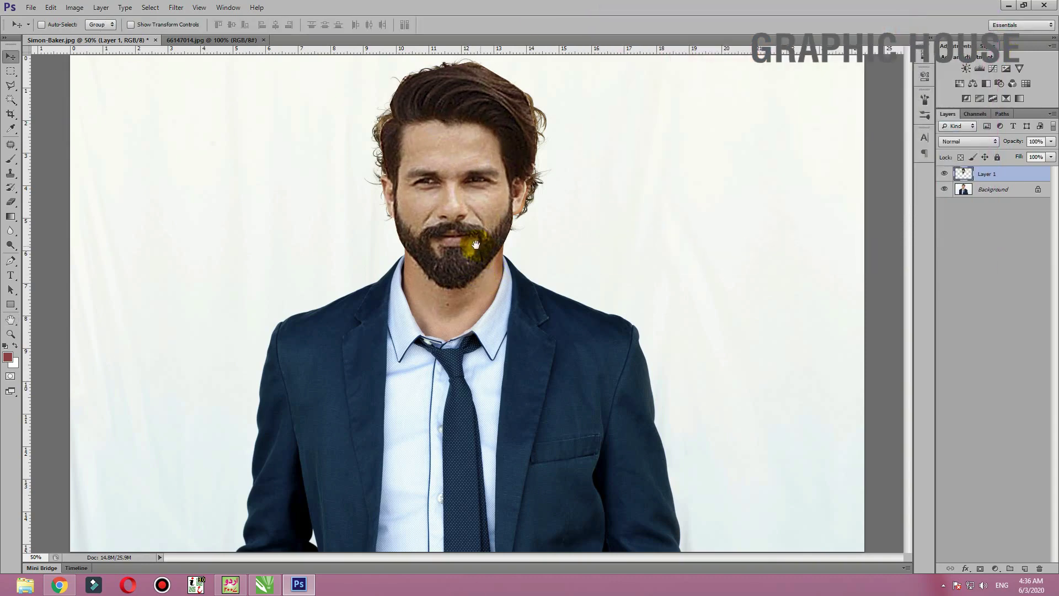
{"action": "left_click", "coordinate": [476, 276]}
{"action": "key", "text": "ctrl+minus"}
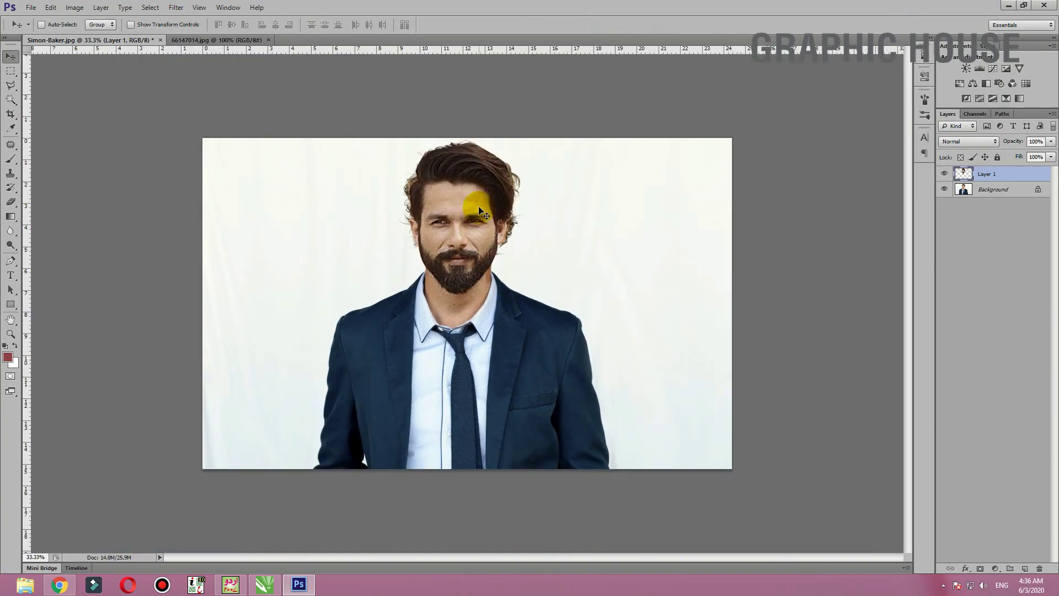
{"action": "key", "text": "ctrl+plus"}
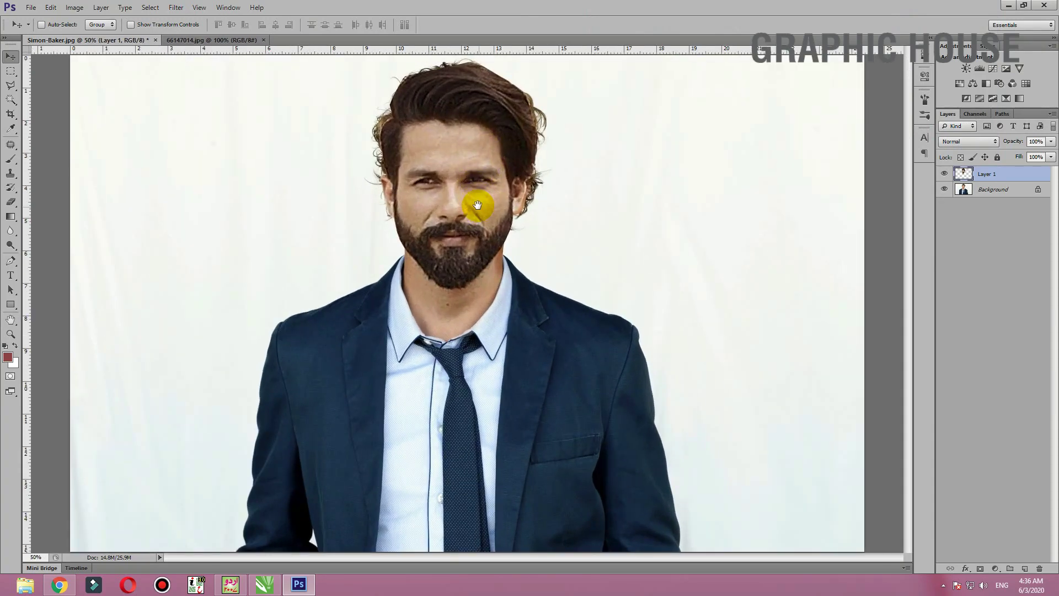
{"action": "left_click", "coordinate": [475, 212]}
Select the area around the original hair on the Background layer and fill it with white.
{"action": "left_click", "coordinate": [11, 83]}
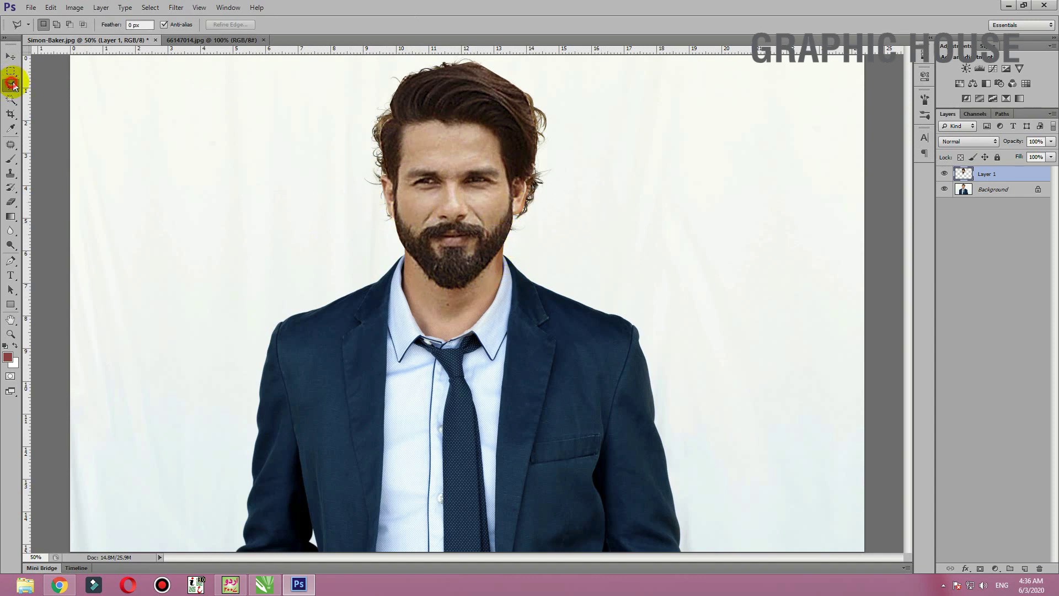
{"action": "left_click", "coordinate": [973, 189]}
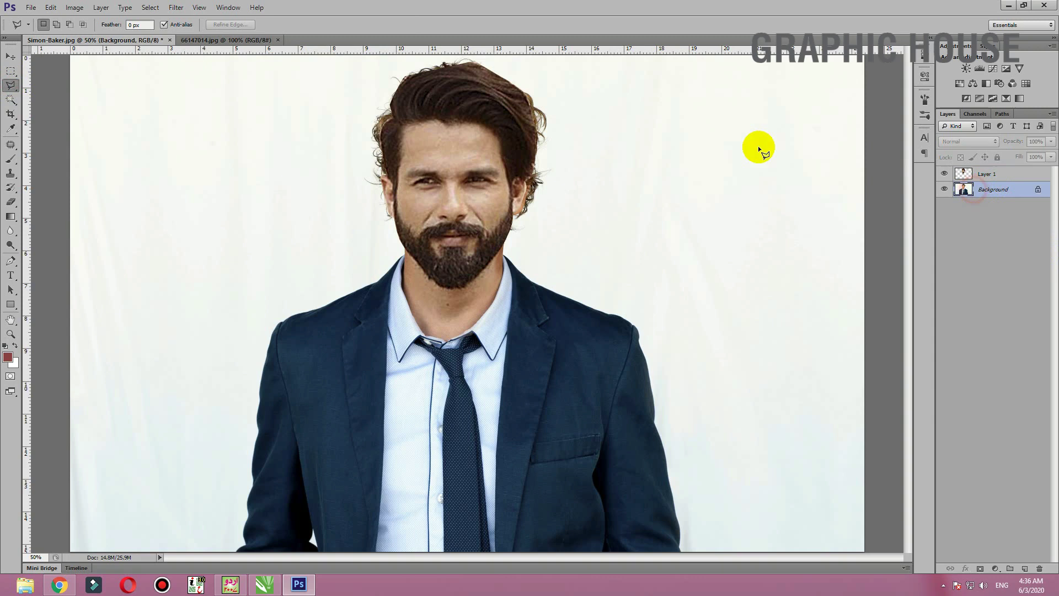
{"action": "left_click", "coordinate": [563, 254]}
{"action": "left_click", "coordinate": [367, 234]}
{"action": "left_click", "coordinate": [298, 150]}
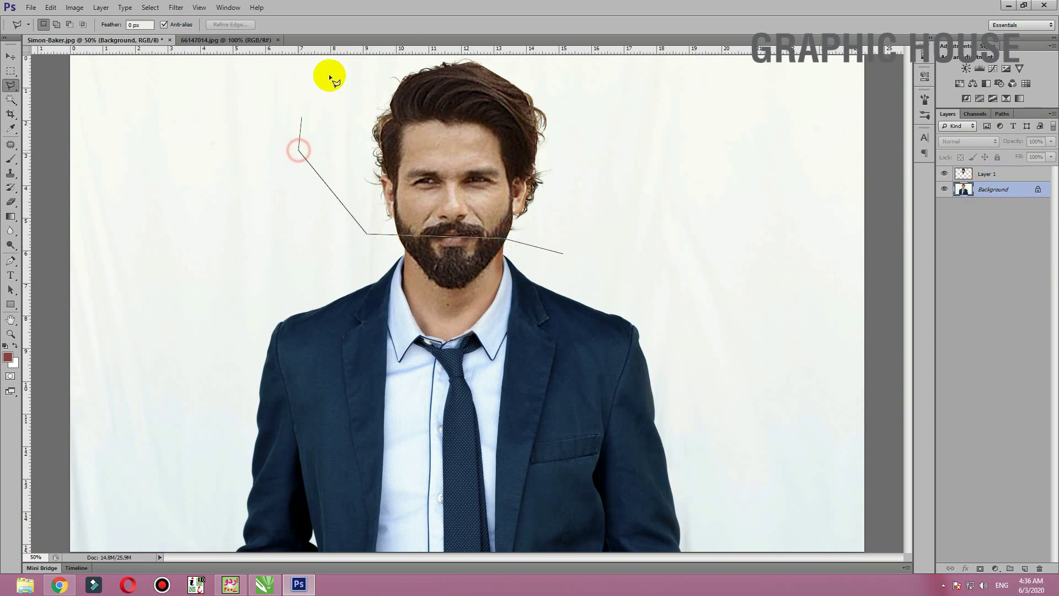
{"action": "left_click", "coordinate": [329, 74]}
{"action": "left_click", "coordinate": [627, 197]}
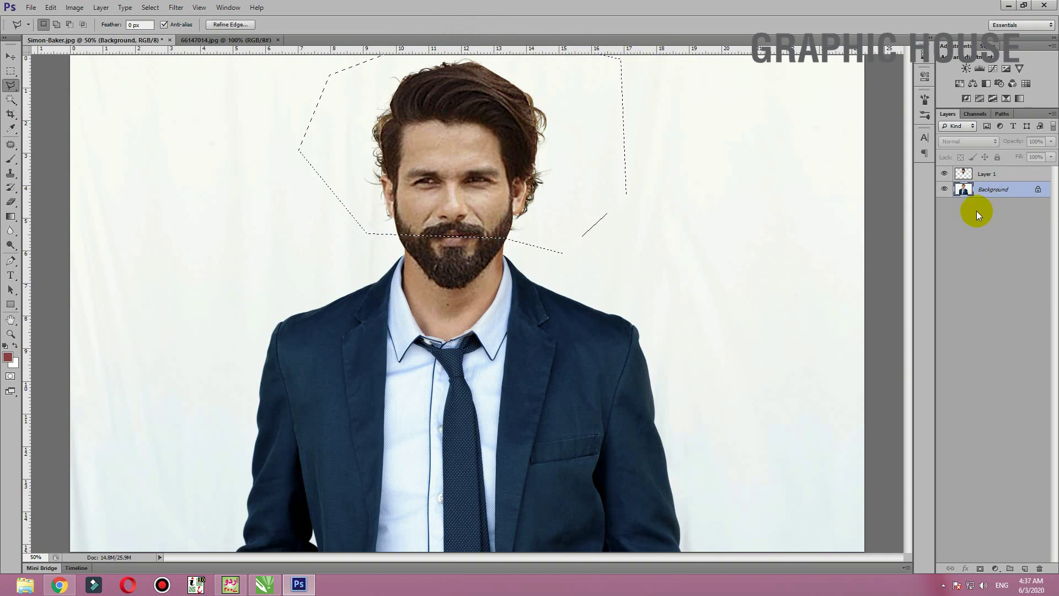
{"action": "key", "text": "ctrl+BackSpace"}
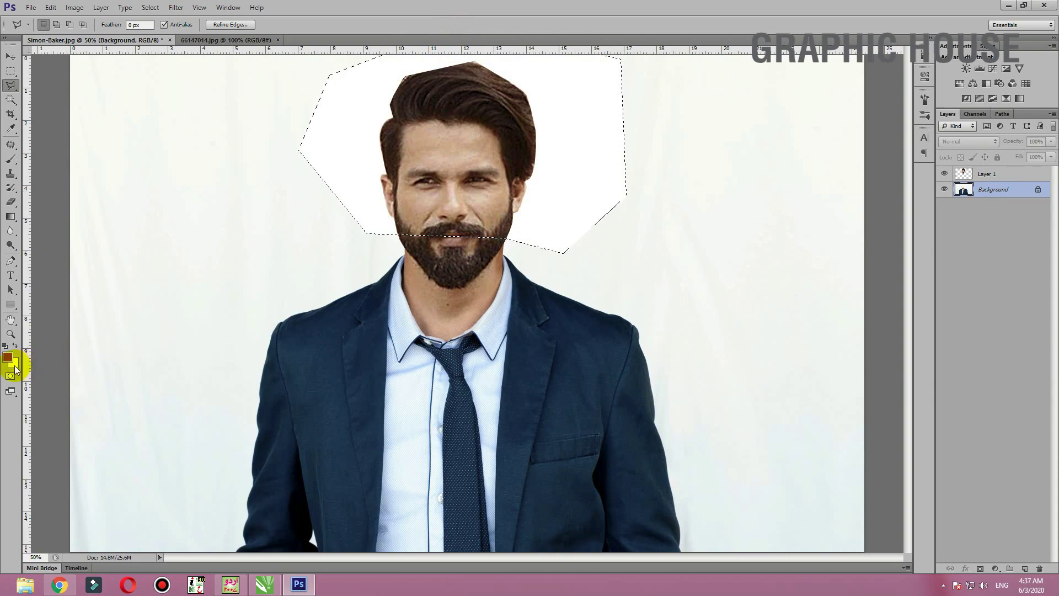
Confirm the background colour is white, then undo the white fill behind the head.
{"action": "left_click", "coordinate": [13, 365]}
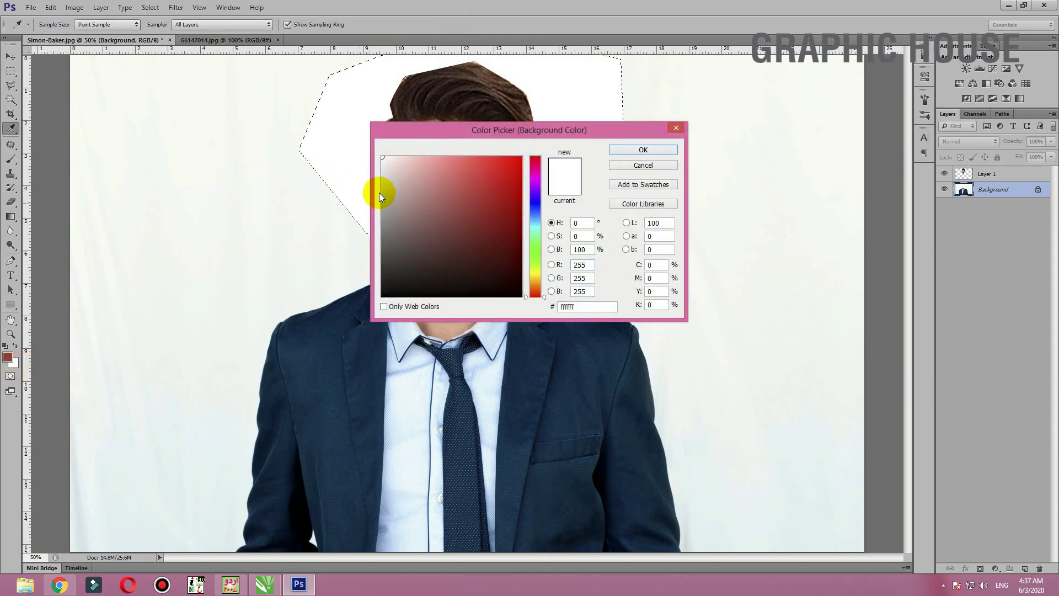
{"action": "left_click", "coordinate": [658, 166]}
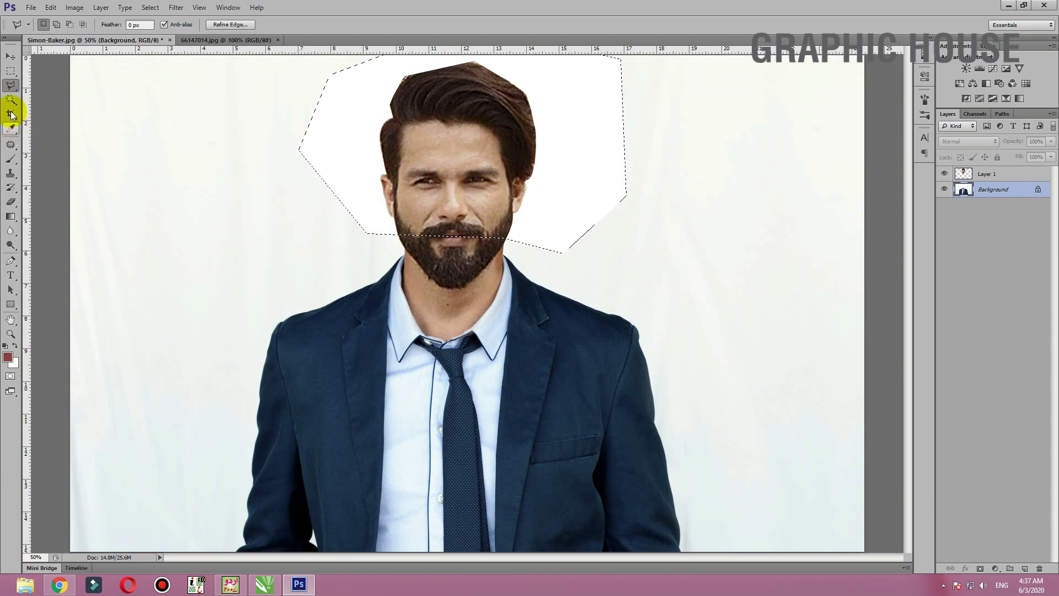
{"action": "left_click", "coordinate": [11, 56]}
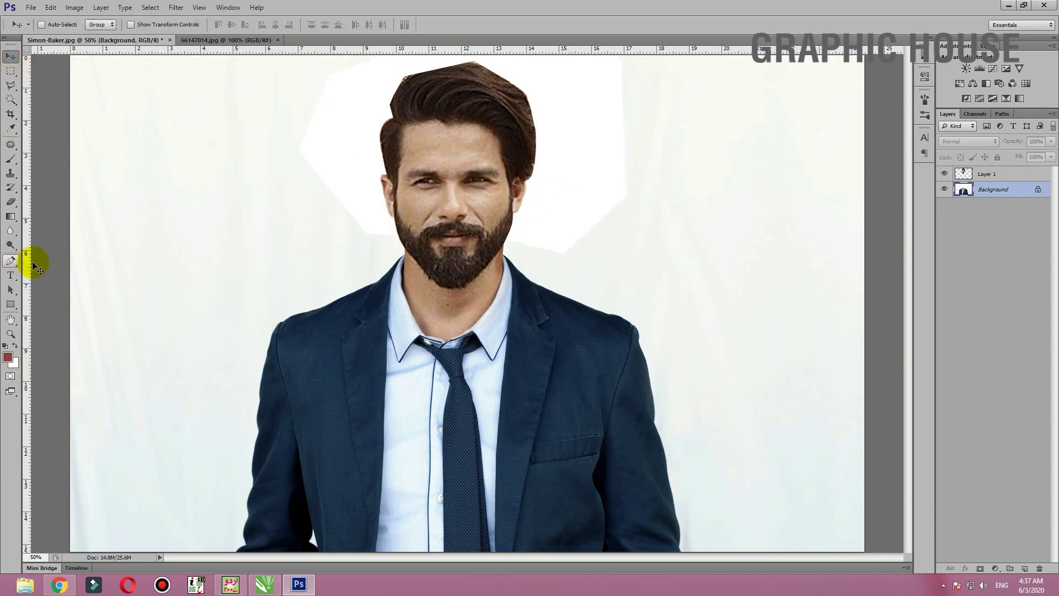
{"action": "key", "text": "ctrl+z"}
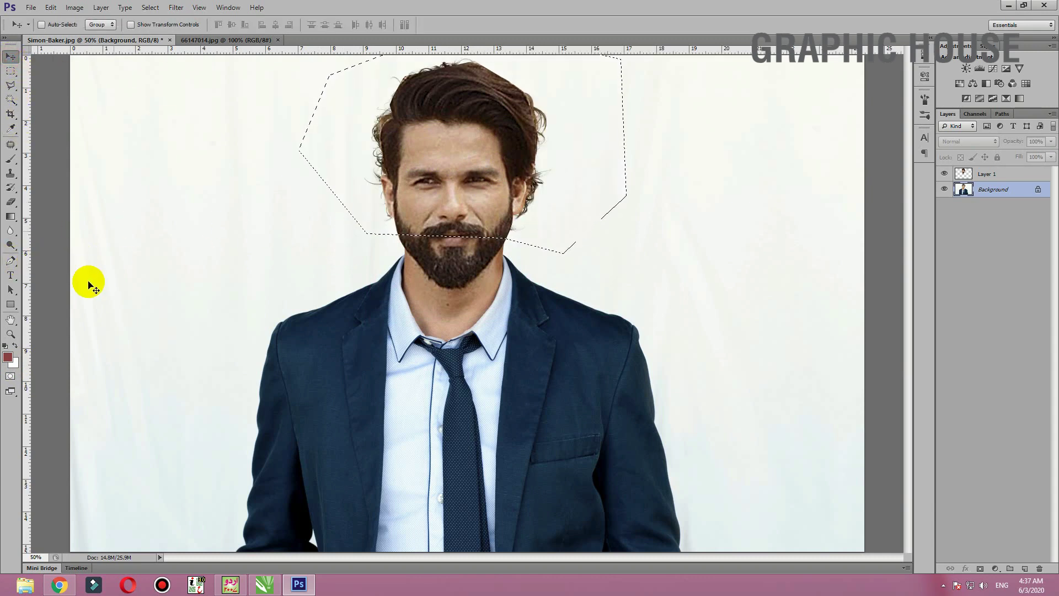
Choose the Clone Stamp tool and enlarge its brush.
{"action": "left_click", "coordinate": [11, 87]}
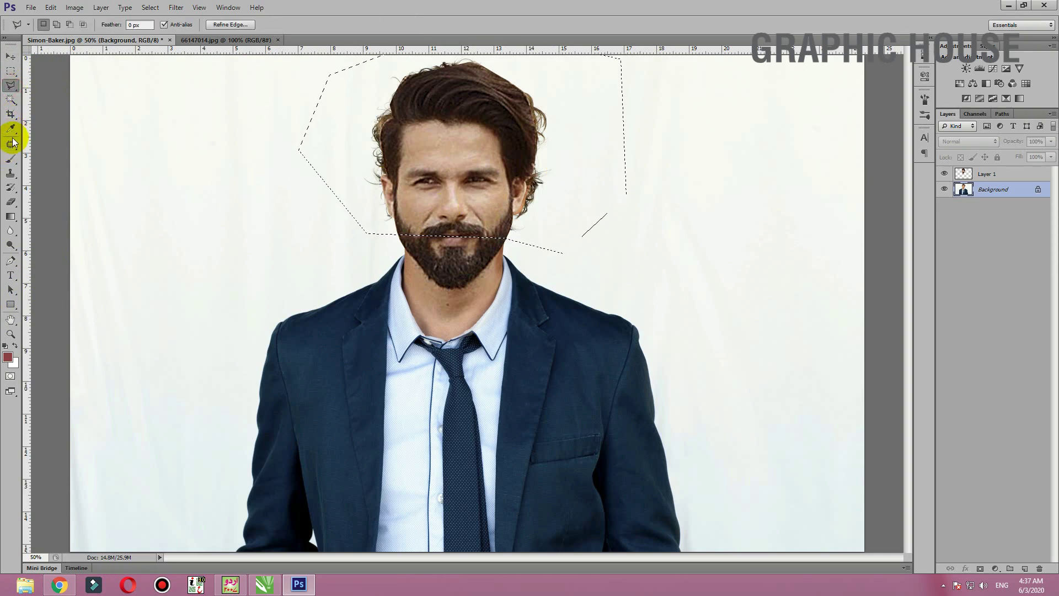
{"action": "key", "text": "s"}
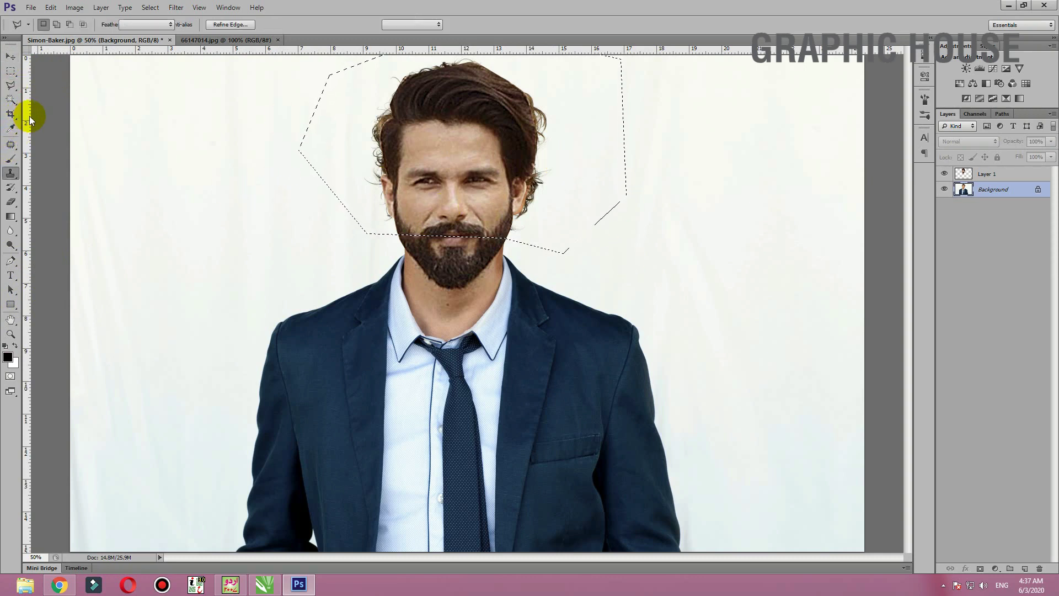
{"action": "right_click", "coordinate": [18, 178]}
{"action": "left_click", "coordinate": [47, 174]}
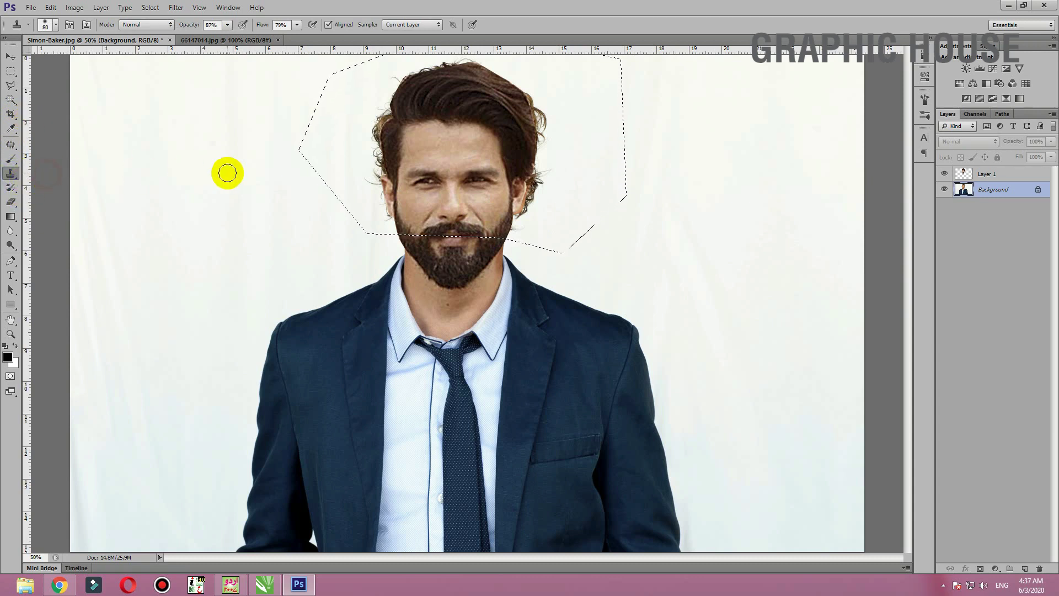
{"action": "key", "text": "bracketright"}
{"action": "key", "text": "bracketright"}
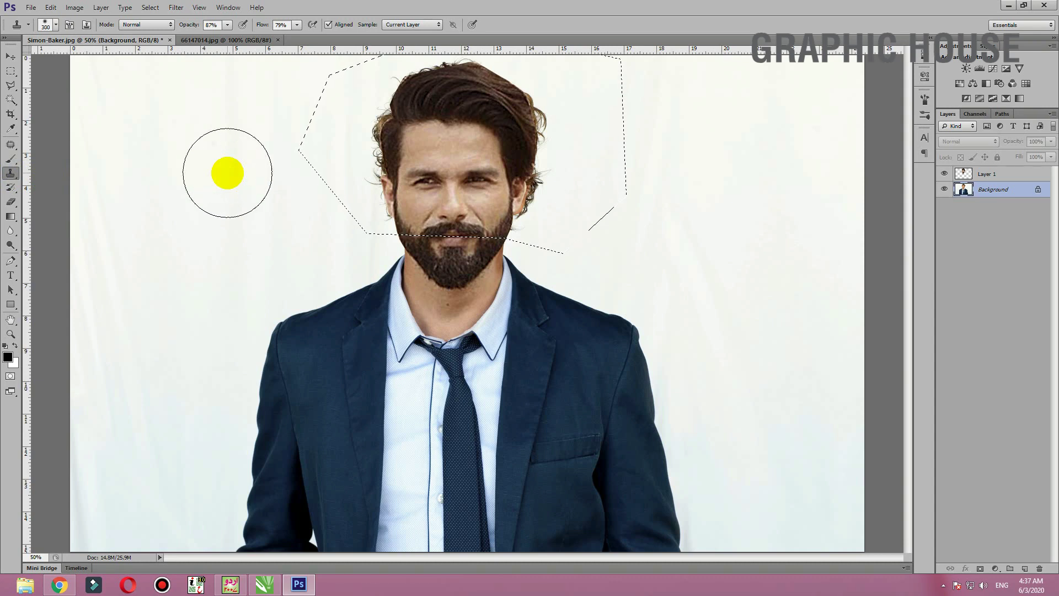
{"action": "left_click", "coordinate": [11, 56]}
Deselect, move the bearded head aside, and ready a smaller Clone Stamp on the Background.
{"action": "key", "text": "ctrl+d"}
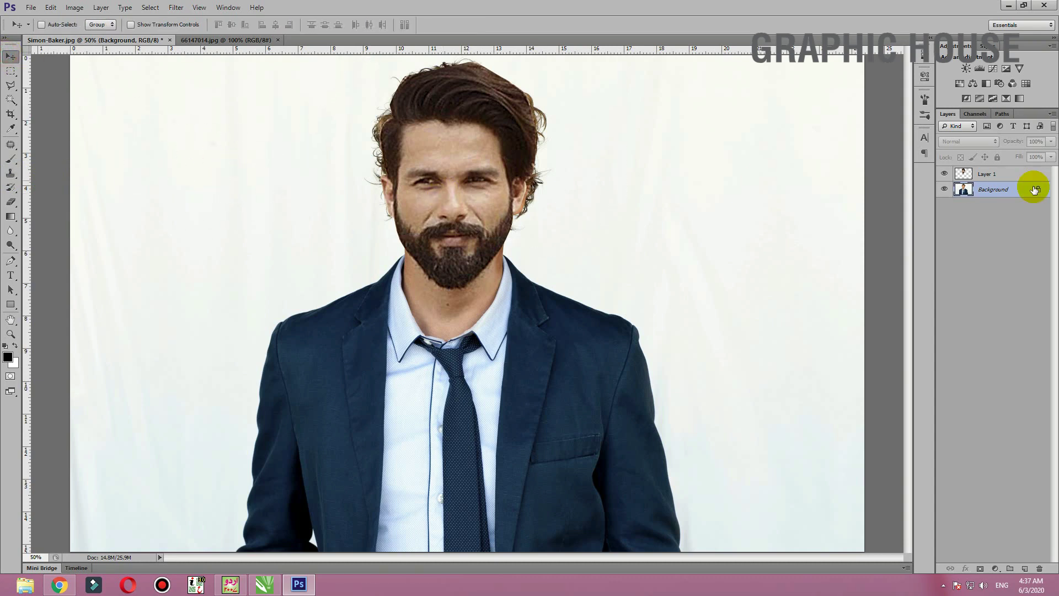
{"action": "left_click", "coordinate": [966, 174]}
{"action": "left_click_drag", "start_coordinate": [509, 170], "coordinate": [747, 170]}
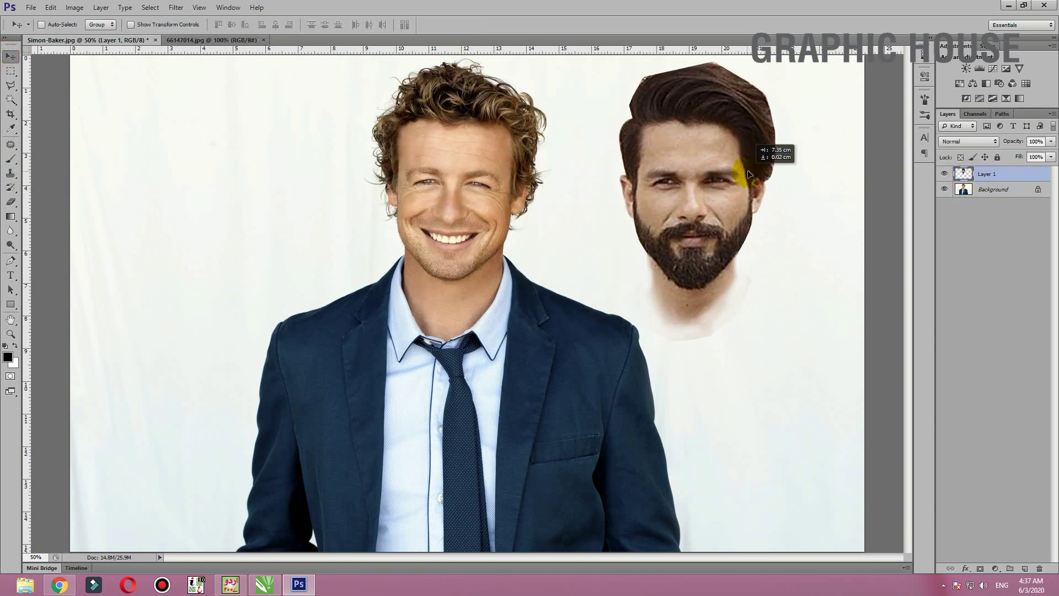
{"action": "left_click", "coordinate": [971, 190]}
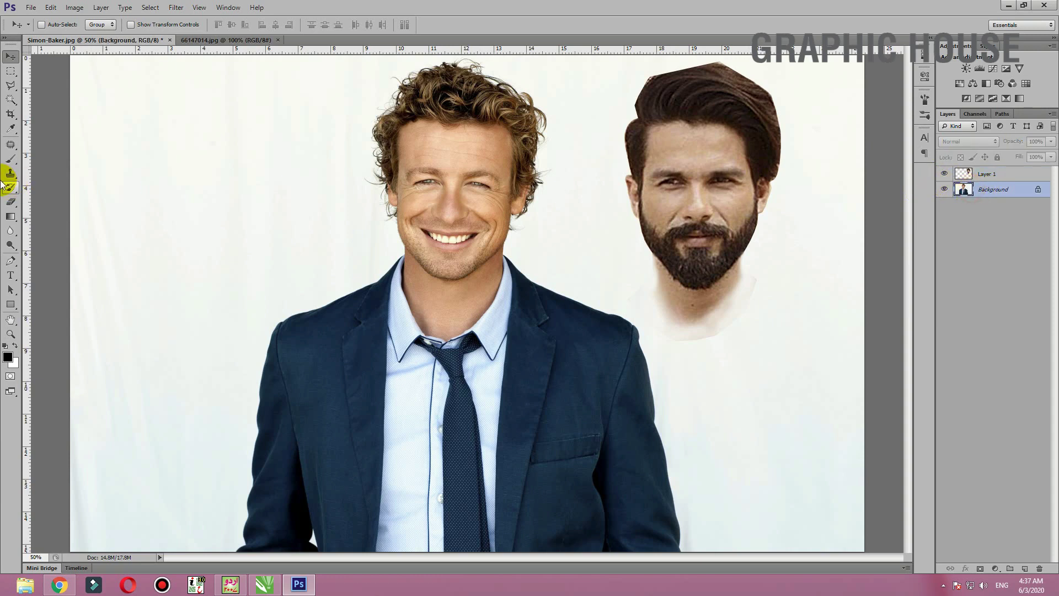
{"action": "left_click", "coordinate": [10, 174]}
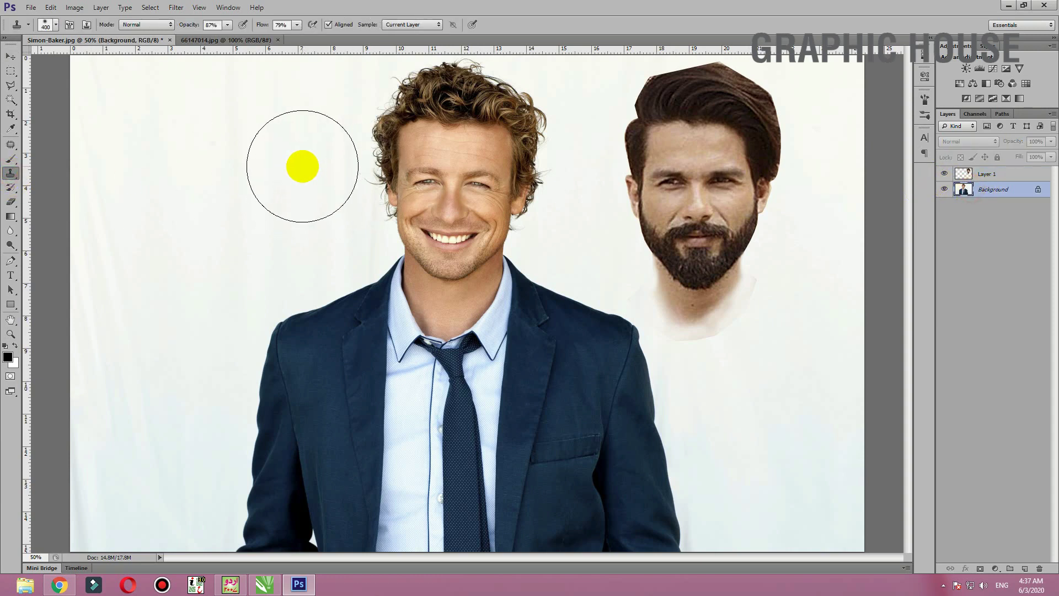
{"action": "key", "text": "bracketleft"}
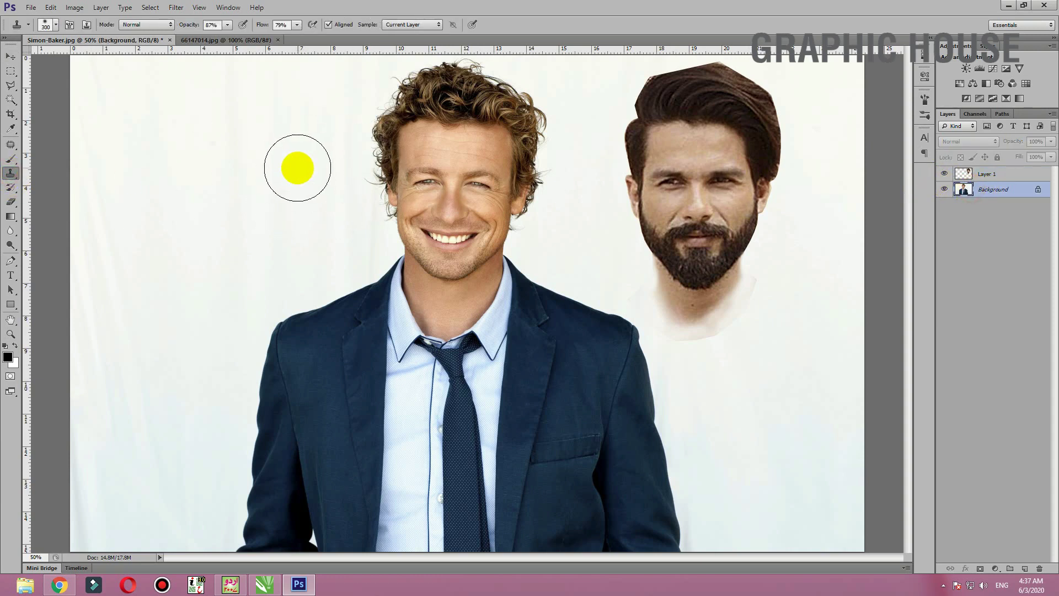
Clone plain background over the left eye area, undoing a stray dark smear.
{"action": "left_click", "coordinate": [297, 168], "text": "alt"}
{"action": "mouse_move", "coordinate": [427, 165]}
{"action": "left_mouse_down"}
{"action": "mouse_move", "coordinate": [399, 166]}
{"action": "mouse_move", "coordinate": [385, 194]}
{"action": "mouse_move", "coordinate": [381, 147]}
{"action": "mouse_move", "coordinate": [408, 118]}
{"action": "mouse_move", "coordinate": [407, 94]}
{"action": "mouse_move", "coordinate": [389, 124]}
{"action": "mouse_move", "coordinate": [466, 95]}
{"action": "left_mouse_up"}
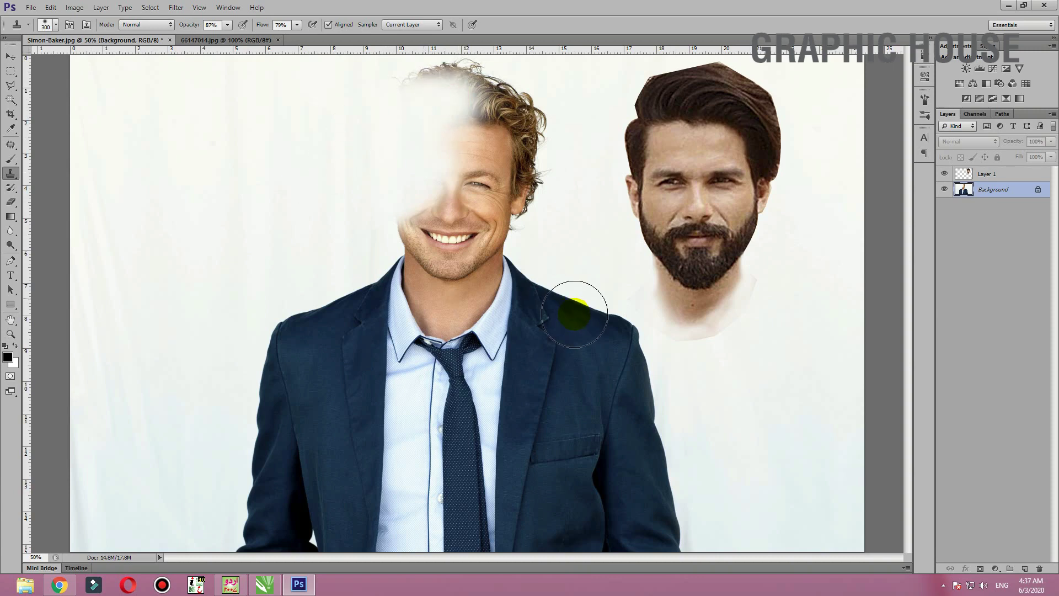
{"action": "left_click", "coordinate": [582, 333], "text": "alt"}
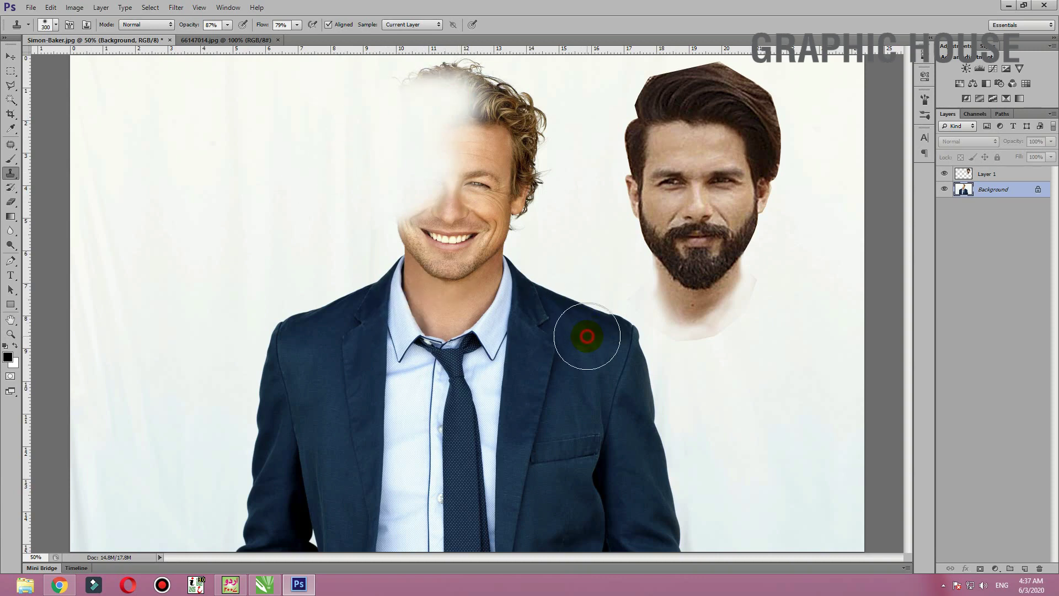
{"action": "left_click_drag", "start_coordinate": [257, 157], "coordinate": [248, 199]}
{"action": "key", "text": "ctrl+alt+z"}
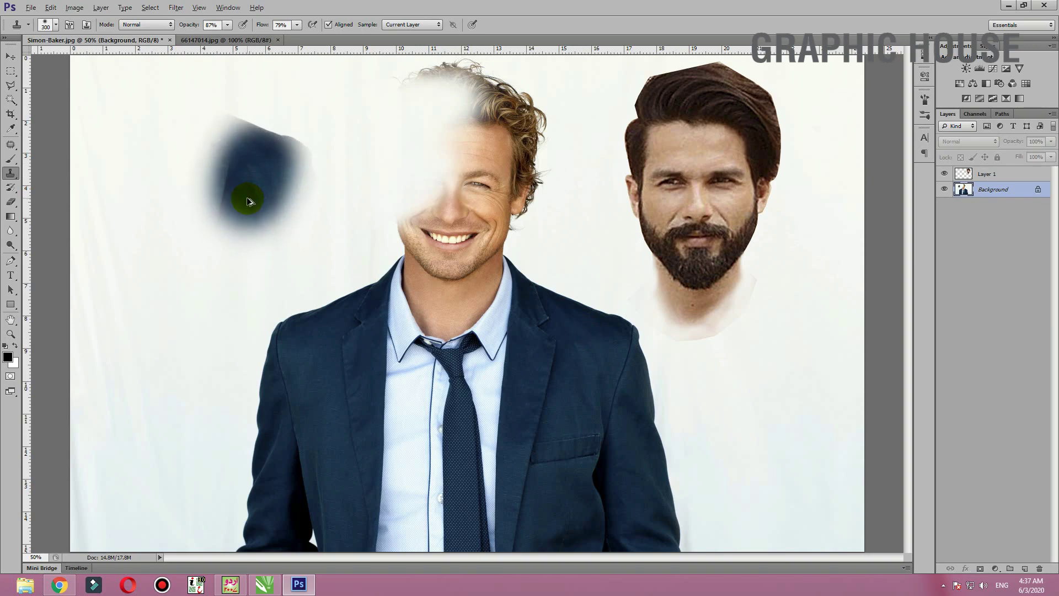
{"action": "key", "text": "ctrl+alt+z"}
{"action": "key", "text": "ctrl+alt+z"}
{"action": "key", "text": "ctrl+alt+z"}
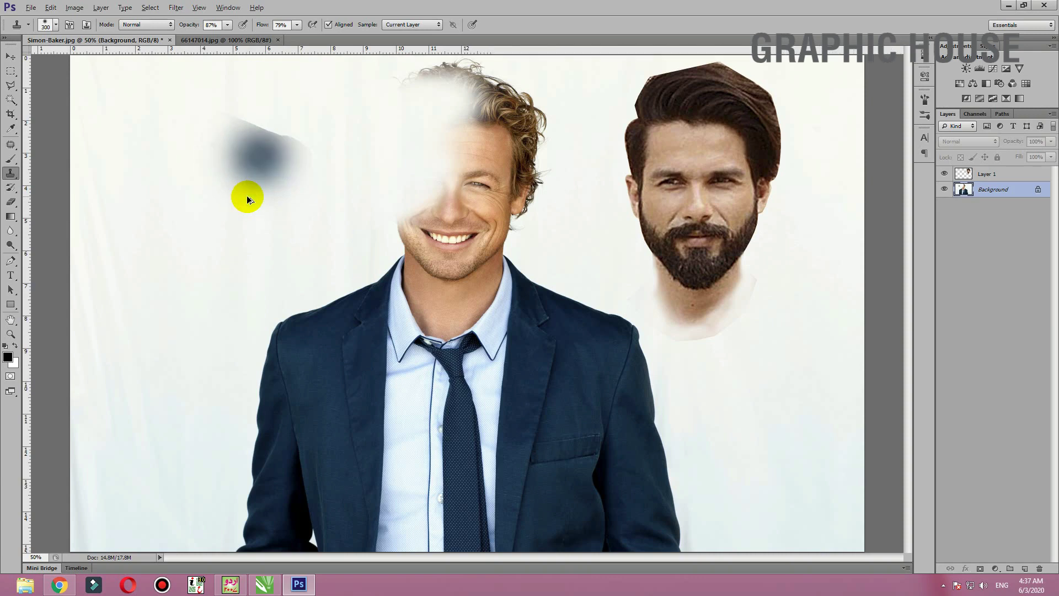
{"action": "key", "text": "ctrl+alt+z"}
{"action": "left_click", "coordinate": [253, 186]}
{"action": "key", "text": "ctrl+alt+z"}
Cover the eyes, nose, forehead and curly hair with background, then return the bearded head.
{"action": "left_click", "coordinate": [494, 189], "text": "alt"}
{"action": "mouse_move", "coordinate": [494, 189]}
{"action": "left_mouse_down"}
{"action": "mouse_move", "coordinate": [432, 194]}
{"action": "mouse_move", "coordinate": [475, 151]}
{"action": "mouse_move", "coordinate": [452, 116]}
{"action": "mouse_move", "coordinate": [550, 146]}
{"action": "mouse_move", "coordinate": [442, 99]}
{"action": "mouse_move", "coordinate": [489, 94]}
{"action": "mouse_move", "coordinate": [478, 94]}
{"action": "left_mouse_up"}
{"action": "mouse_move", "coordinate": [326, 133]}
{"action": "left_mouse_down"}
{"action": "mouse_move", "coordinate": [508, 78]}
{"action": "mouse_move", "coordinate": [386, 75]}
{"action": "mouse_move", "coordinate": [343, 130]}
{"action": "mouse_move", "coordinate": [528, 166]}
{"action": "mouse_move", "coordinate": [530, 189]}
{"action": "mouse_move", "coordinate": [458, 198]}
{"action": "mouse_move", "coordinate": [507, 141]}
{"action": "mouse_move", "coordinate": [385, 116]}
{"action": "mouse_move", "coordinate": [515, 94]}
{"action": "mouse_move", "coordinate": [469, 74]}
{"action": "mouse_move", "coordinate": [539, 99]}
{"action": "mouse_move", "coordinate": [425, 94]}
{"action": "left_mouse_up"}
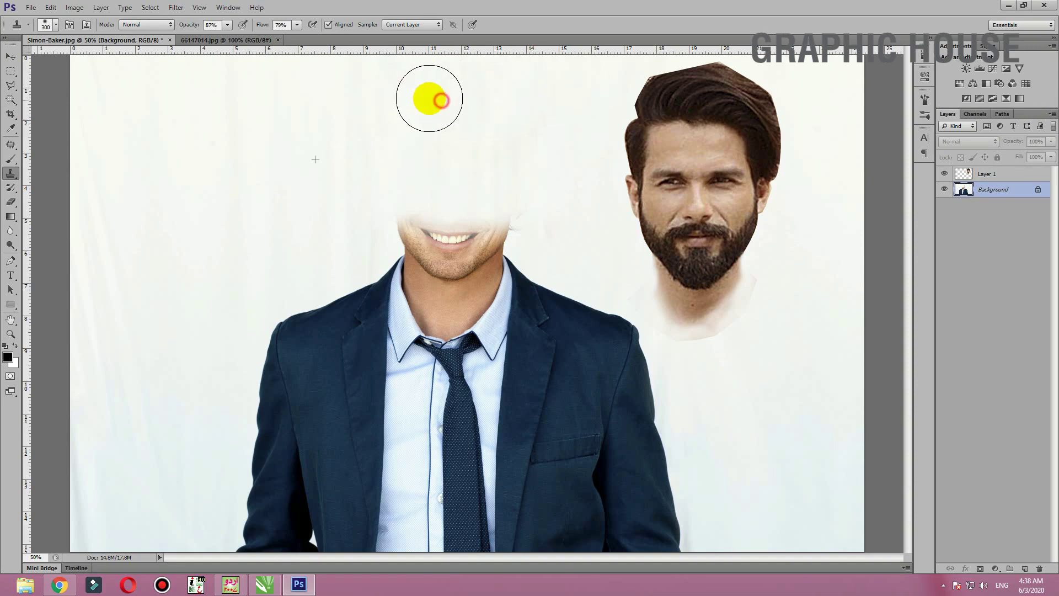
{"action": "left_click", "coordinate": [11, 57]}
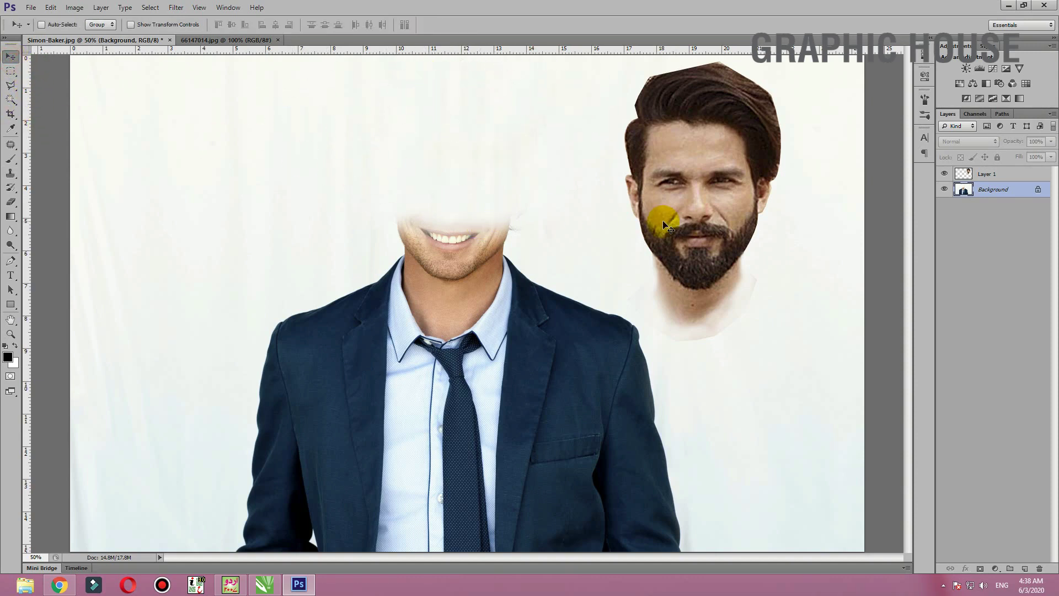
{"action": "mouse_move", "coordinate": [698, 220]}
{"action": "left_mouse_down"}
{"action": "mouse_move", "coordinate": [423, 230]}
{"action": "mouse_move", "coordinate": [449, 224]}
{"action": "left_mouse_up"}
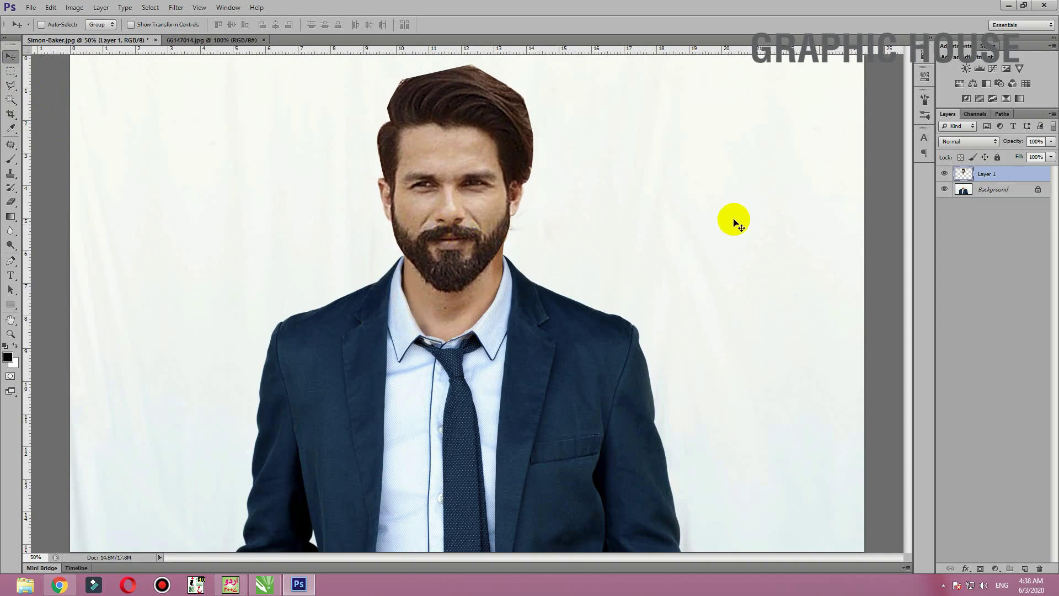
Zoom in on the top of the bearded head and select the Polygonal Lasso.
{"action": "key", "text": "ctrl+minus"}
{"action": "key", "text": "ctrl+plus"}
{"action": "key", "text": "ctrl+plus"}
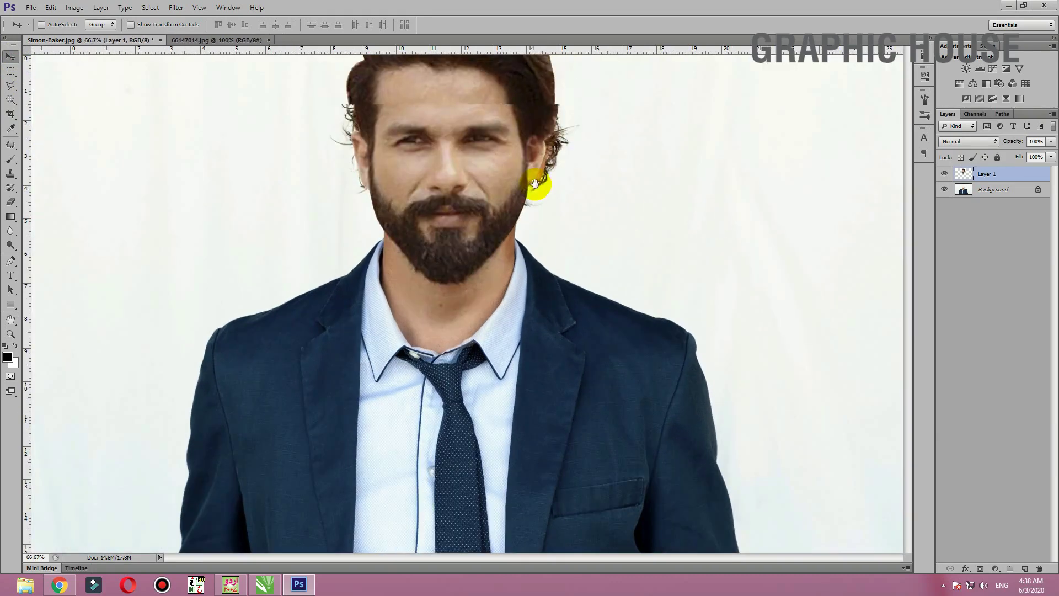
{"action": "left_click_drag", "start_coordinate": [534, 183], "coordinate": [510, 347]}
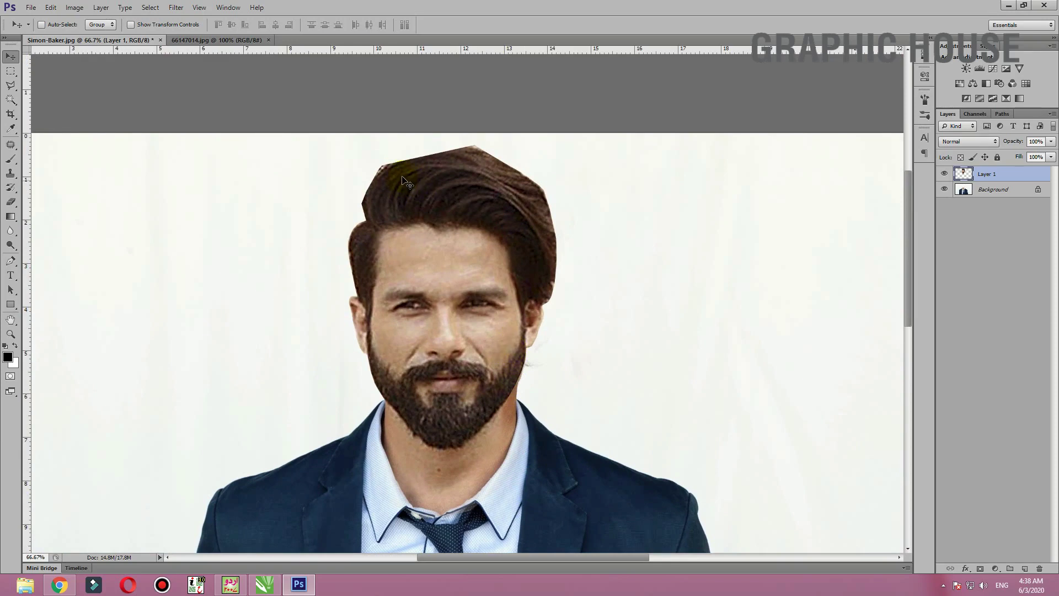
{"action": "left_click", "coordinate": [10, 85]}
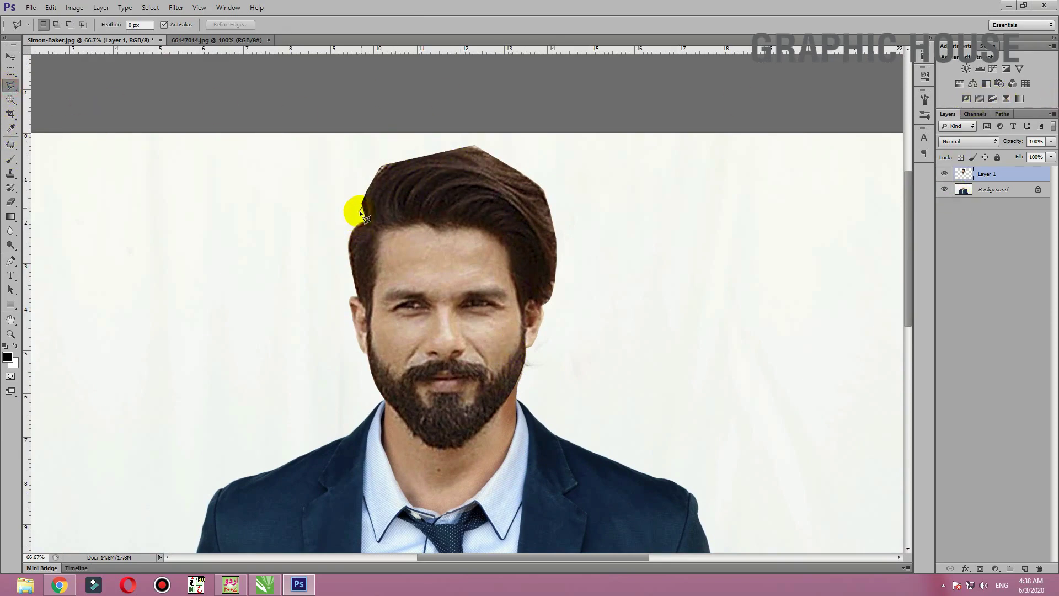
{"action": "scroll", "coordinate": [359, 212], "scroll_direction": "up", "scroll_amount": 1}
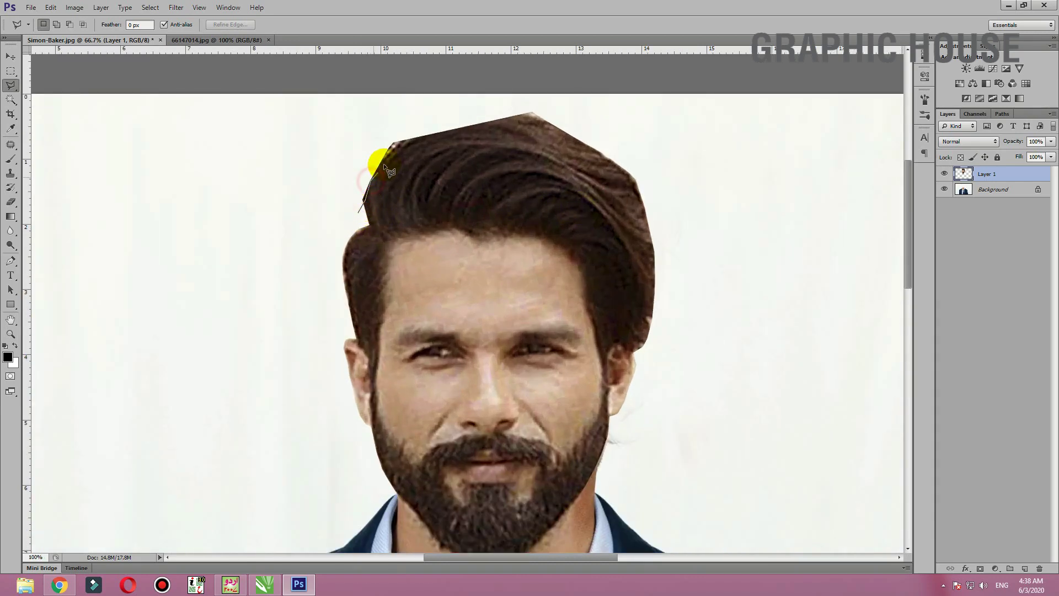
Trace a polygonal selection around the ragged top-left of the hair and cut it away.
{"action": "left_click", "coordinate": [433, 128]}
{"action": "left_click", "coordinate": [484, 111]}
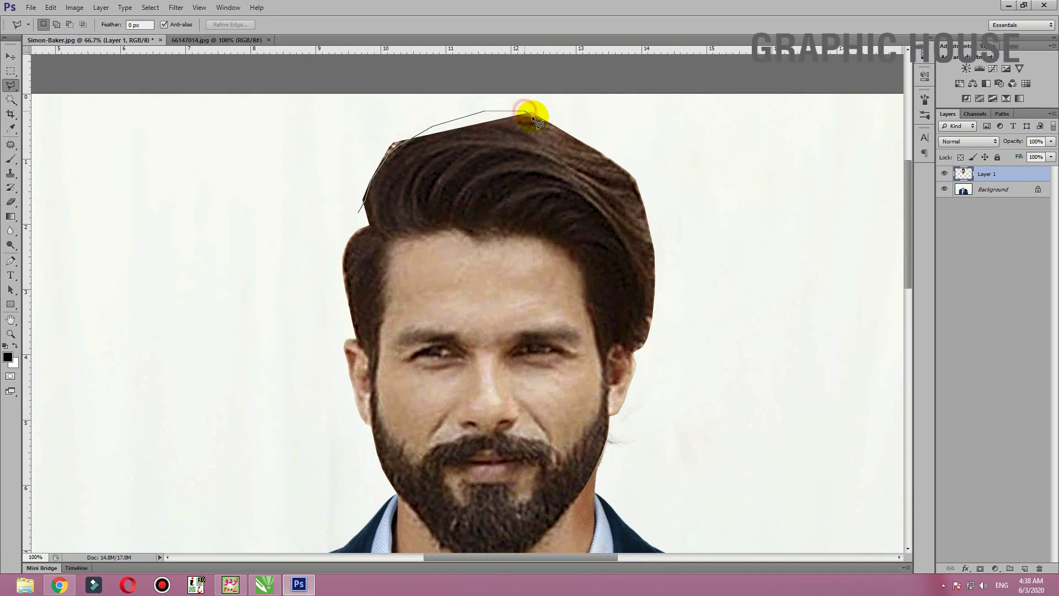
{"action": "left_click", "coordinate": [557, 130]}
{"action": "left_click", "coordinate": [658, 113]}
{"action": "left_click", "coordinate": [534, 55]}
{"action": "left_click", "coordinate": [337, 62]}
{"action": "left_click", "coordinate": [266, 141]}
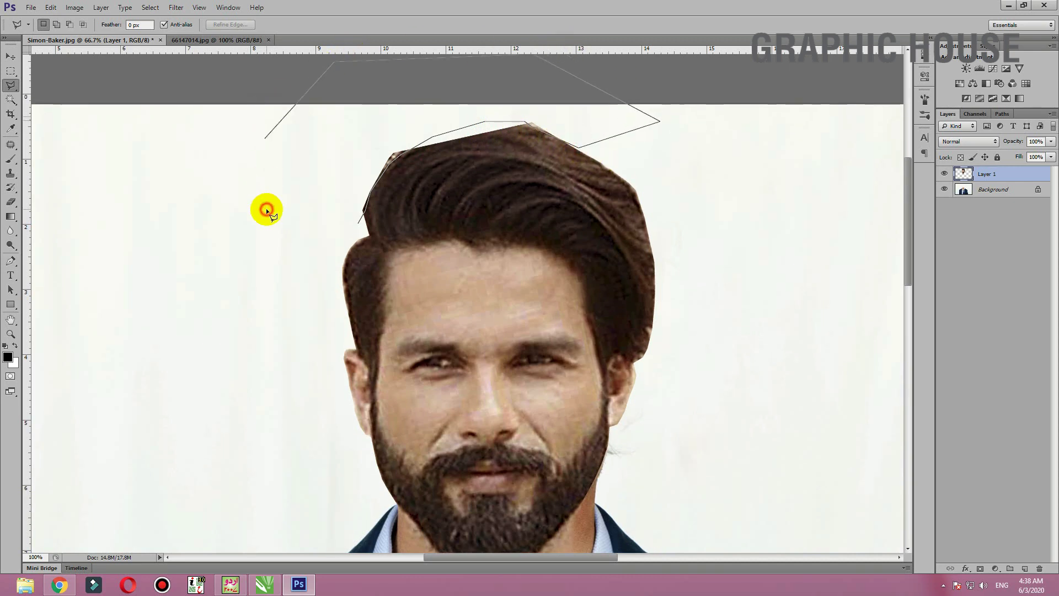
{"action": "double_click", "coordinate": [266, 210]}
{"action": "key", "text": "ctrl+d"}
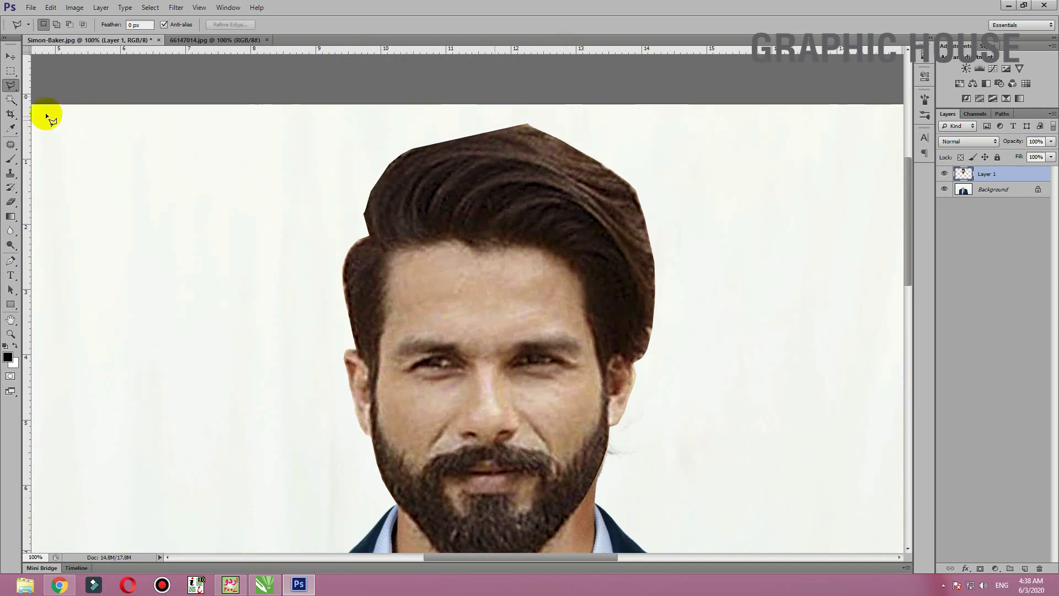
Clone hair strokes over the white gap at the top-left of the bearded head.
{"action": "key", "text": "s"}
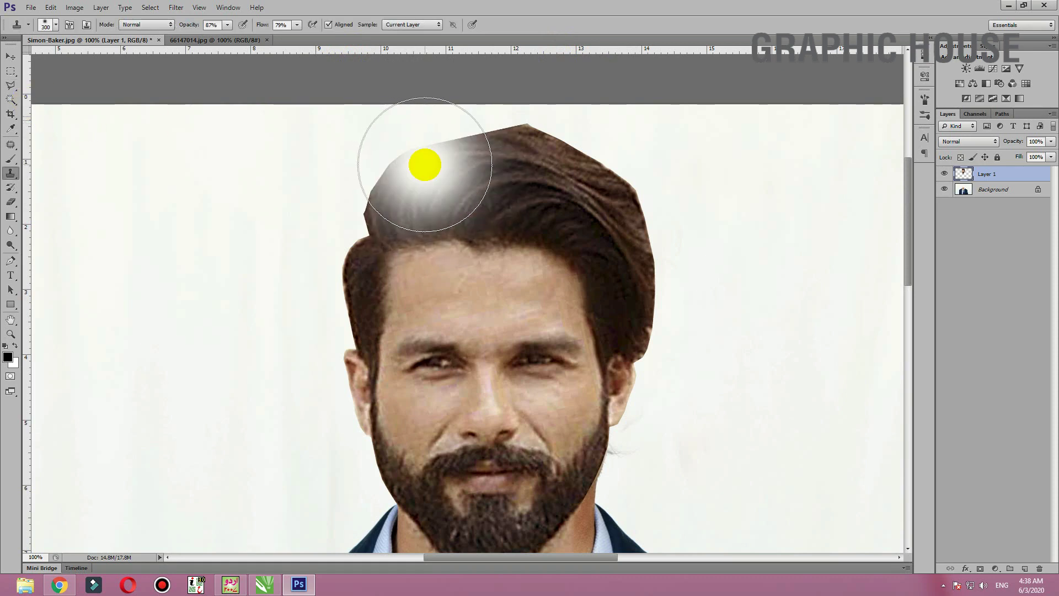
{"action": "mouse_move", "coordinate": [426, 164]}
{"action": "left_mouse_down"}
{"action": "mouse_move", "coordinate": [508, 160]}
{"action": "mouse_move", "coordinate": [509, 149]}
{"action": "mouse_move", "coordinate": [434, 139]}
{"action": "mouse_move", "coordinate": [385, 157]}
{"action": "mouse_move", "coordinate": [413, 128]}
{"action": "mouse_move", "coordinate": [433, 138]}
{"action": "mouse_move", "coordinate": [461, 130]}
{"action": "mouse_move", "coordinate": [484, 147]}
{"action": "mouse_move", "coordinate": [516, 123]}
{"action": "mouse_move", "coordinate": [529, 128]}
{"action": "mouse_move", "coordinate": [515, 137]}
{"action": "left_mouse_up"}
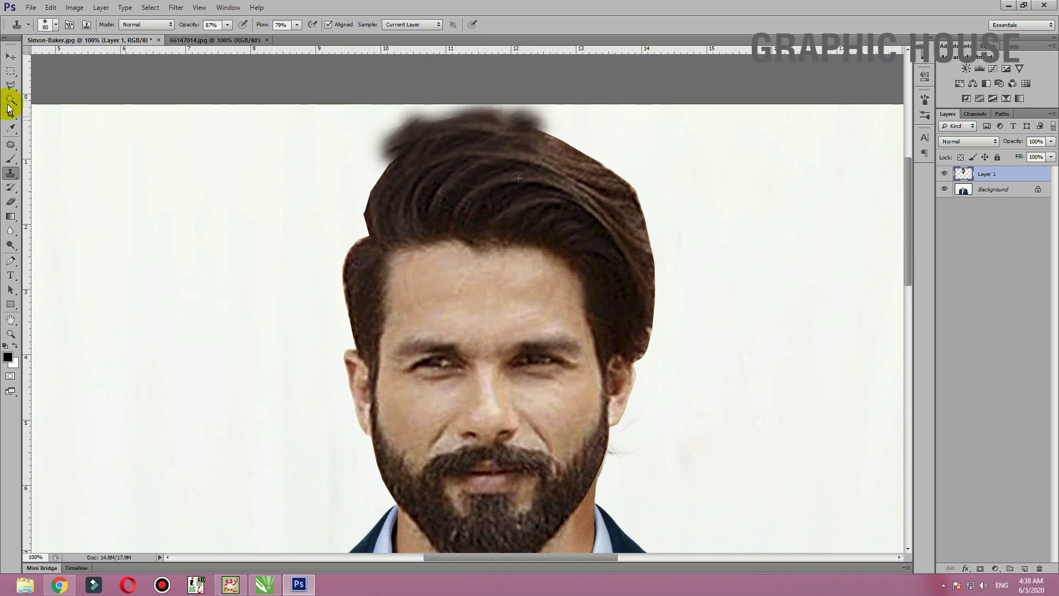
{"action": "left_click", "coordinate": [11, 85]}
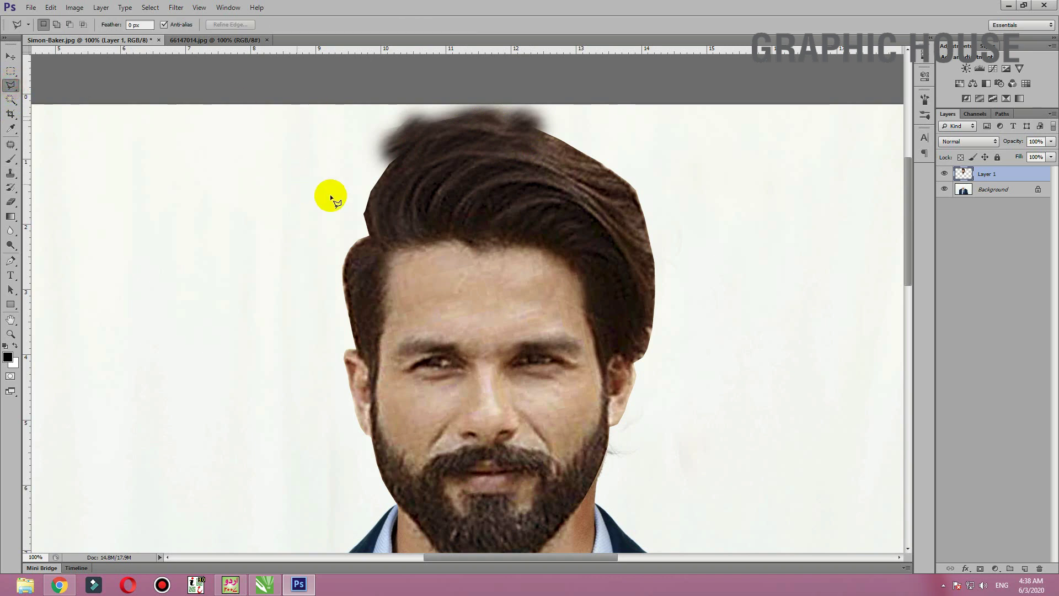
Trace outside the left and top hair edge and delete the blurry excess.
{"action": "left_click", "coordinate": [358, 221]}
{"action": "left_click", "coordinate": [409, 148]}
{"action": "left_click", "coordinate": [509, 119]}
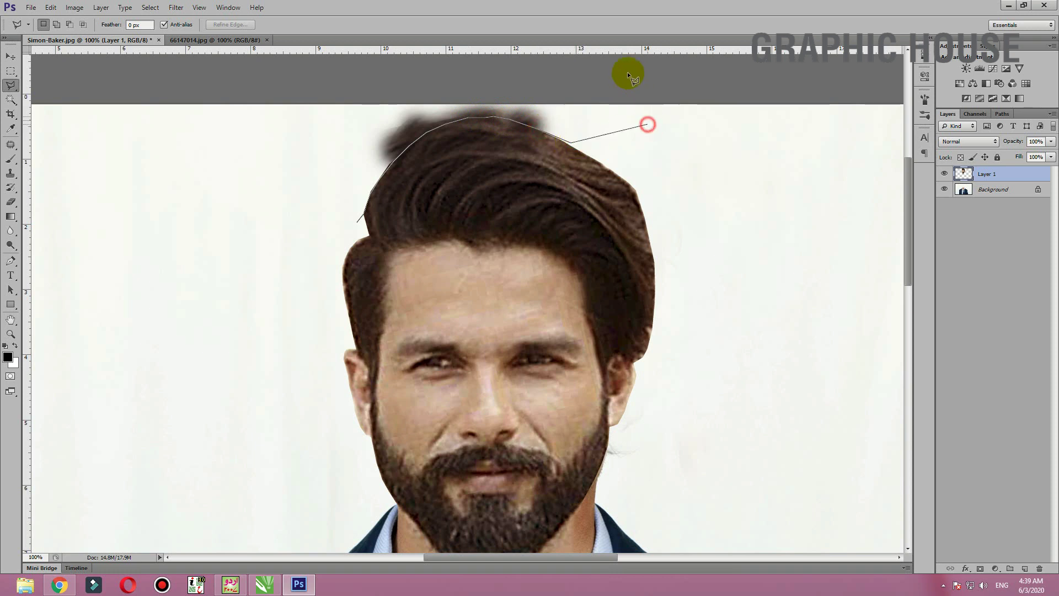
{"action": "left_click", "coordinate": [610, 70]}
{"action": "left_click", "coordinate": [331, 70]}
{"action": "left_click", "coordinate": [254, 102]}
{"action": "double_click", "coordinate": [255, 215]}
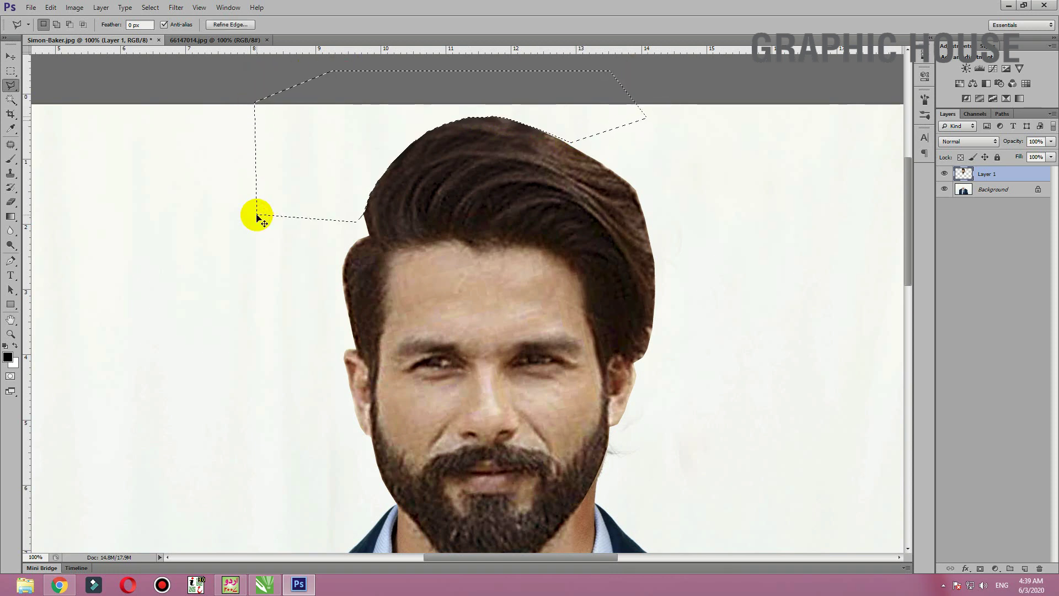
{"action": "key", "text": "ctrl+d"}
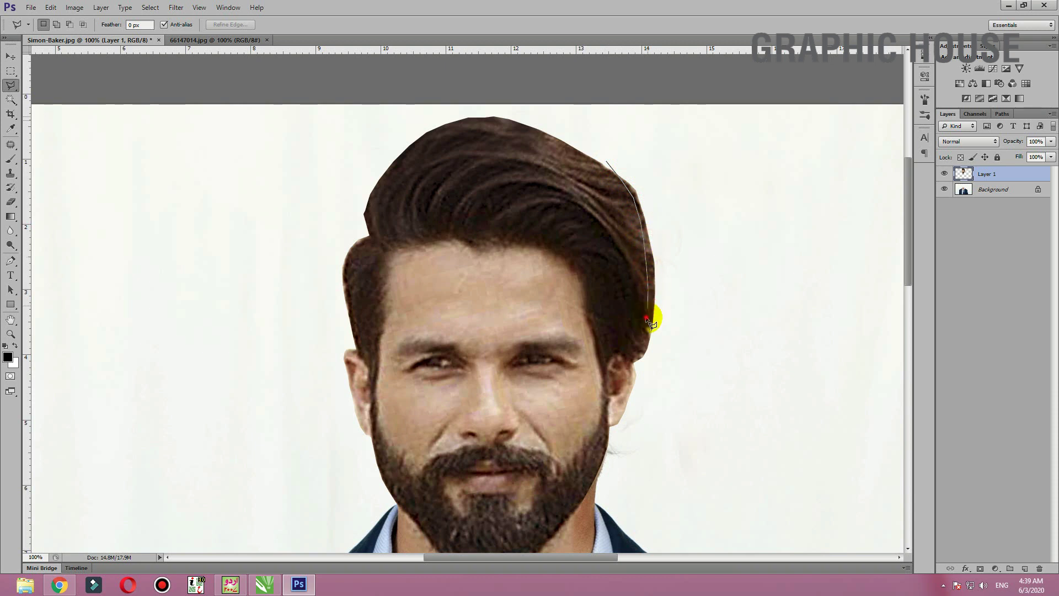
Select the blurry area along the right side of the hair, then zoom out.
{"action": "left_click", "coordinate": [662, 395]}
{"action": "left_click", "coordinate": [790, 340]}
{"action": "left_click", "coordinate": [781, 161]}
{"action": "double_click", "coordinate": [705, 142]}
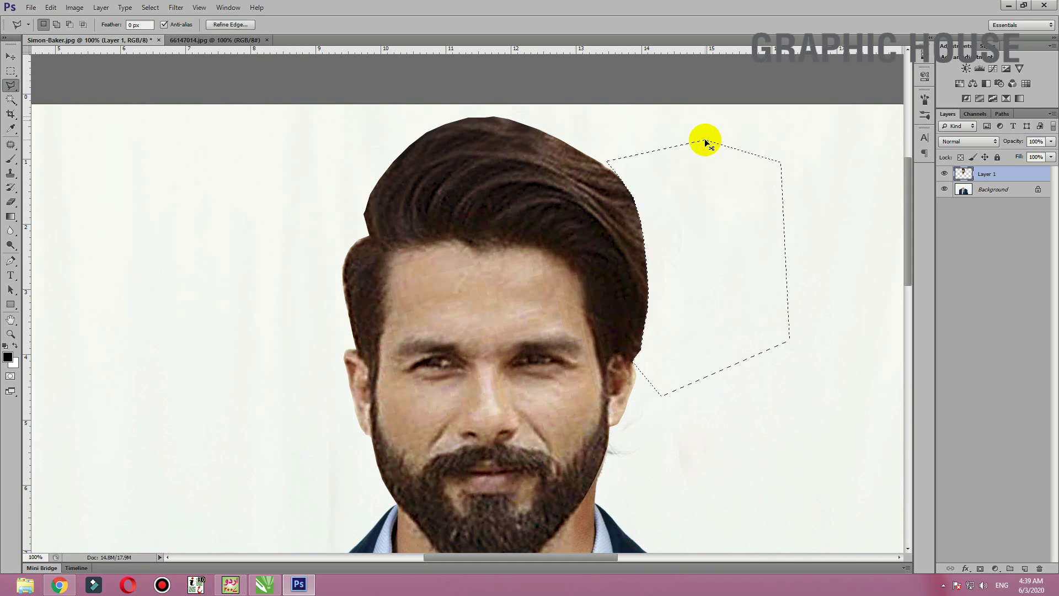
{"action": "key", "text": "ctrl+minus"}
{"action": "key", "text": "ctrl+minus"}
{"action": "key", "text": "ctrl+minus"}
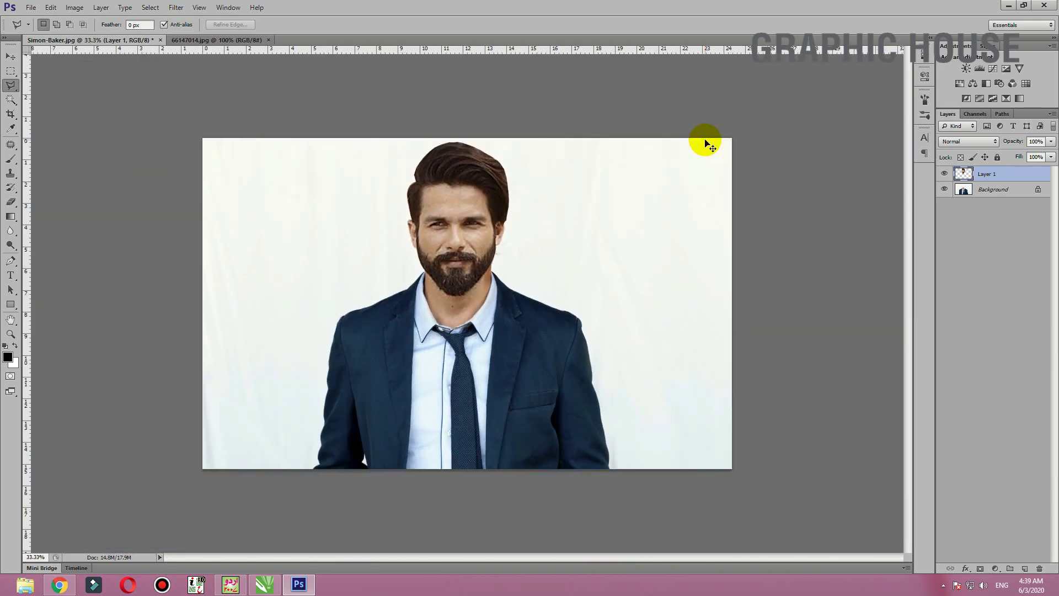
Nudge the bearded head slightly left and shift its Color Balance toward yellow.
{"action": "key", "text": "ctrl+plus"}
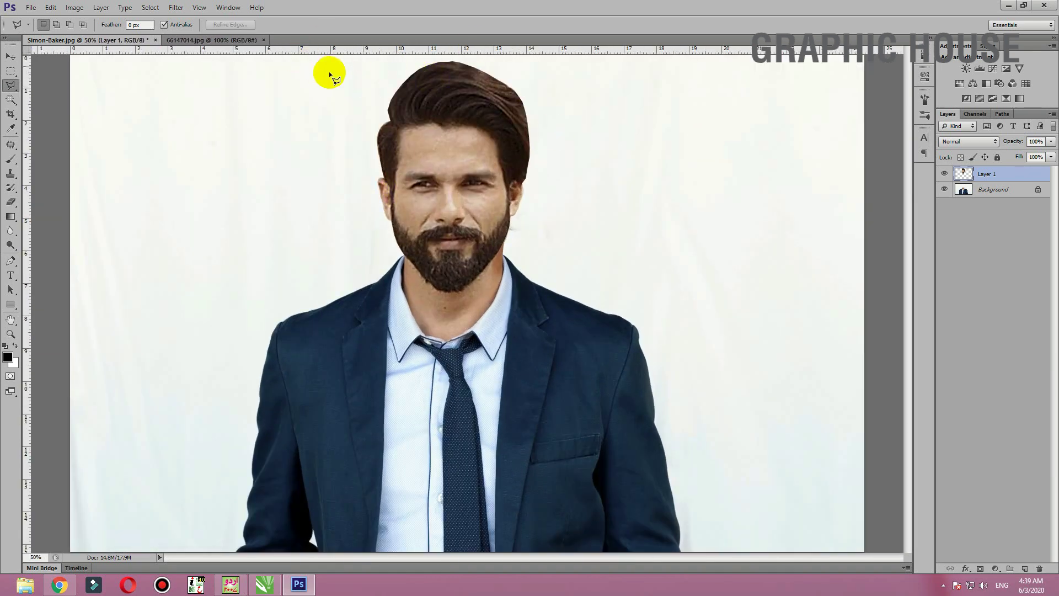
{"action": "left_click", "coordinate": [11, 56]}
{"action": "left_click_drag", "start_coordinate": [474, 215], "coordinate": [464, 214]}
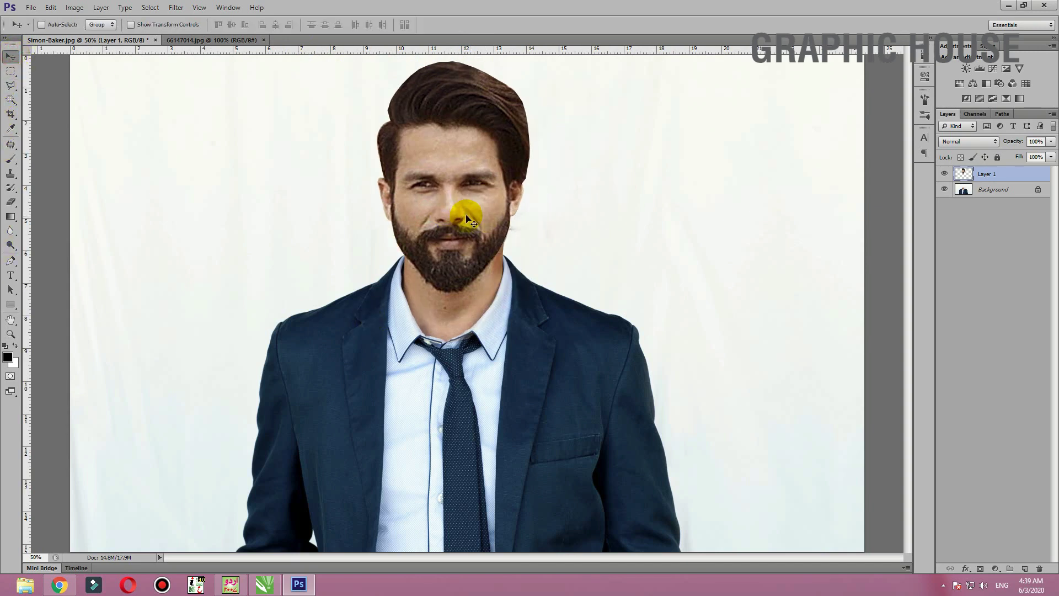
{"action": "key", "text": "ctrl+b"}
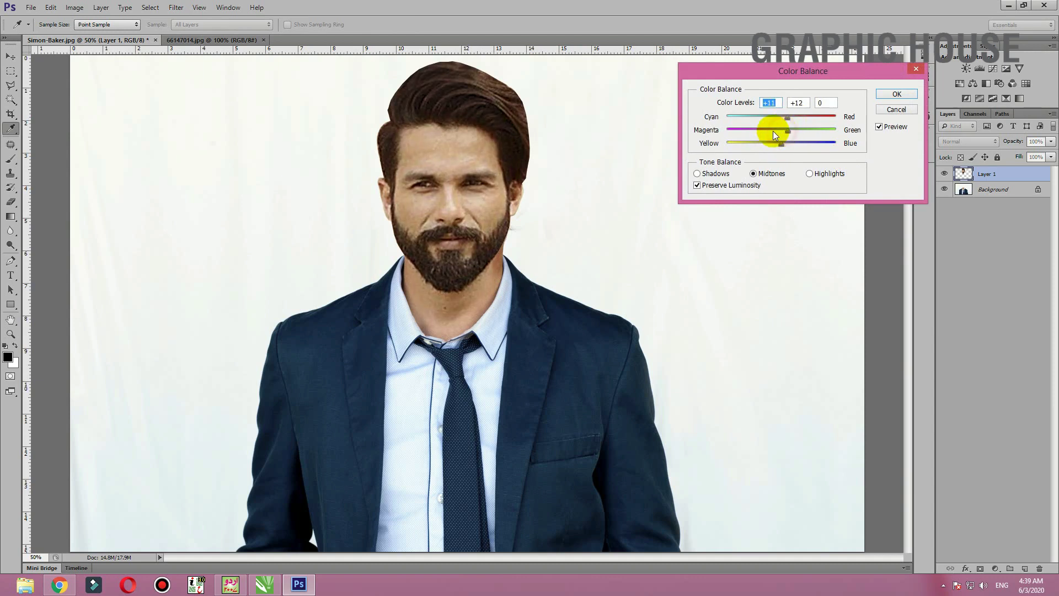
{"action": "left_click_drag", "start_coordinate": [784, 132], "coordinate": [767, 145]}
{"action": "left_click", "coordinate": [896, 94]}
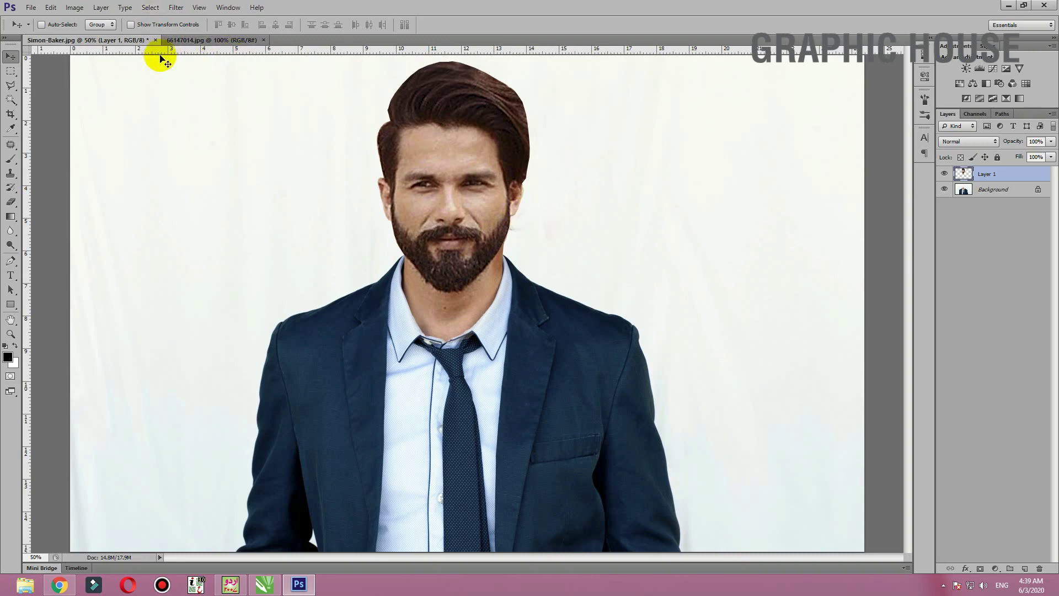
Save the composite as the layered Photoshop file sadasda.psd.
{"action": "key", "text": "ctrl+shift+s"}
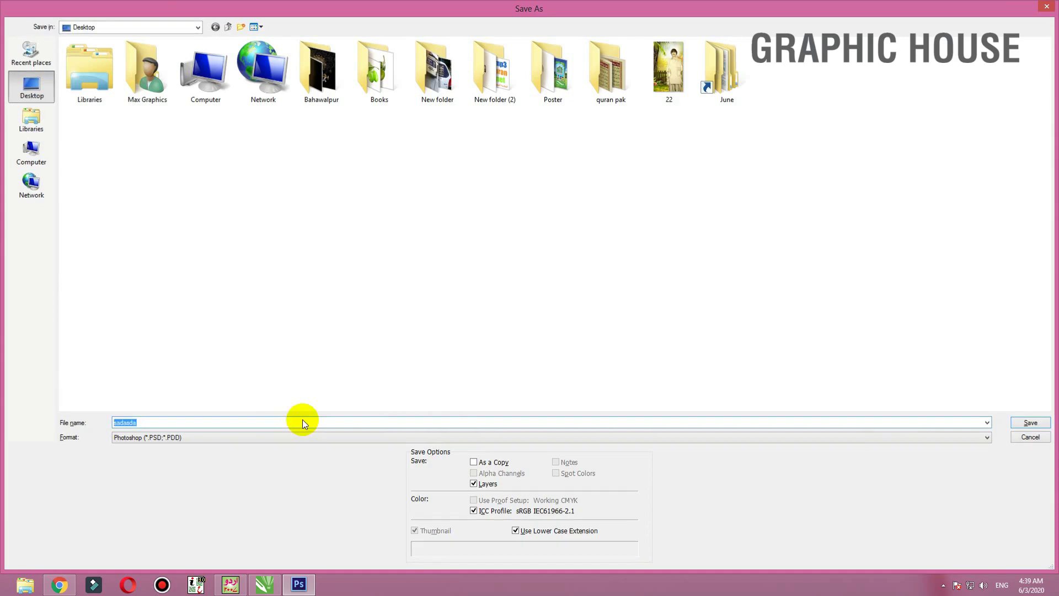
{"action": "key", "text": "Return"}
{"action": "key", "text": "Return"}
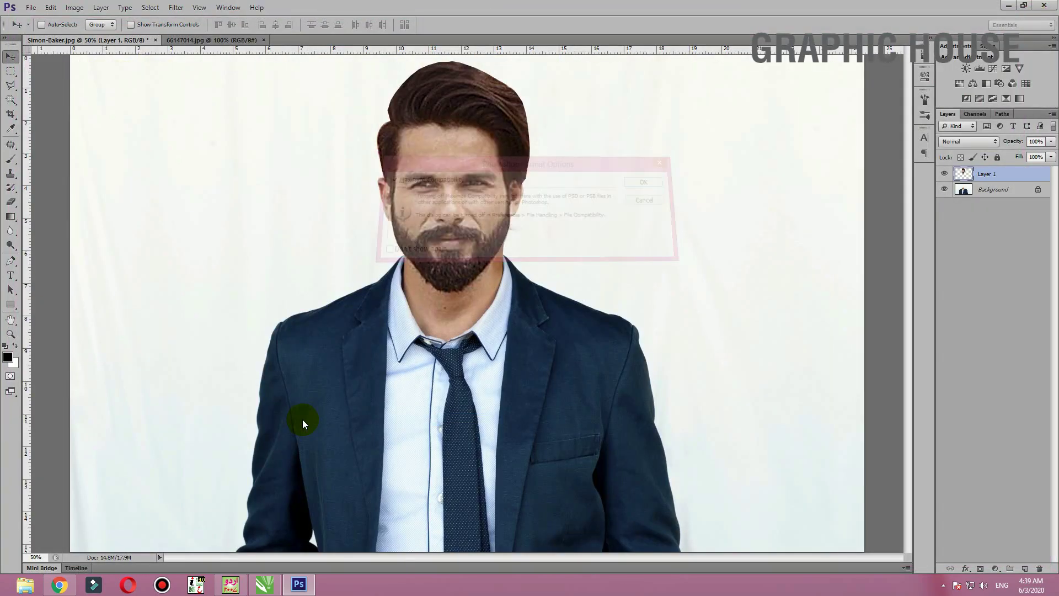
{"action": "key", "text": "ctrl+z"}
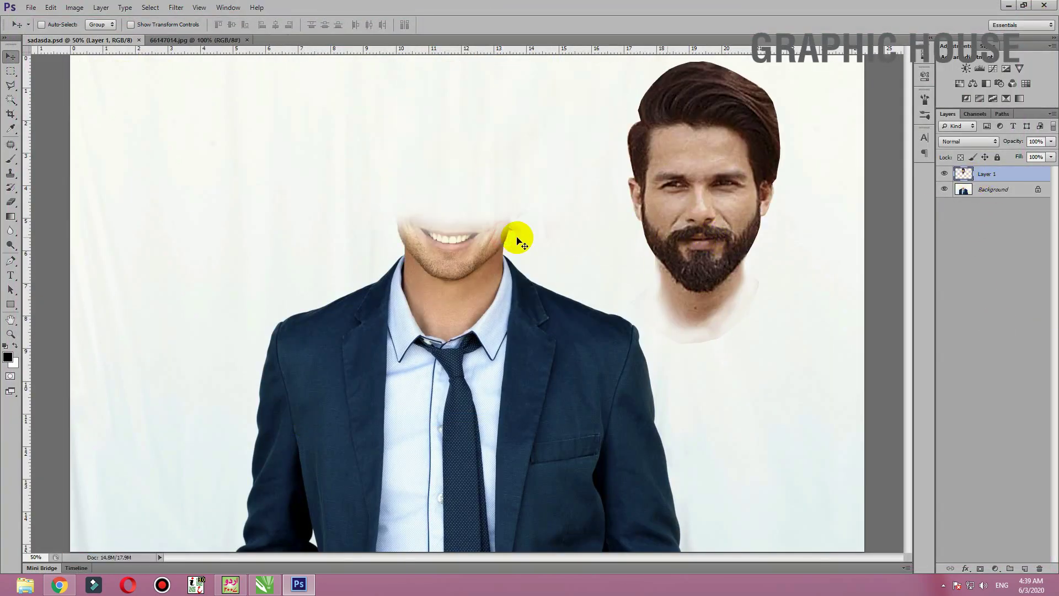
{"action": "key", "text": "ctrl+z"}
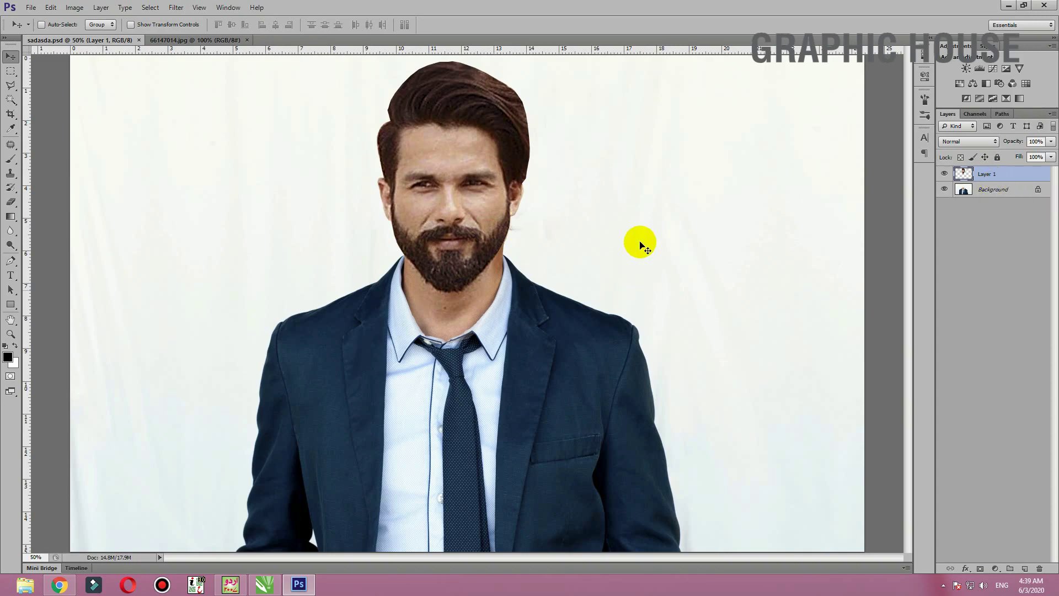
Close the composite and the bearded man's photo, then show the desktop.
{"action": "key", "text": "alt+f"}
{"action": "key", "text": "c"}
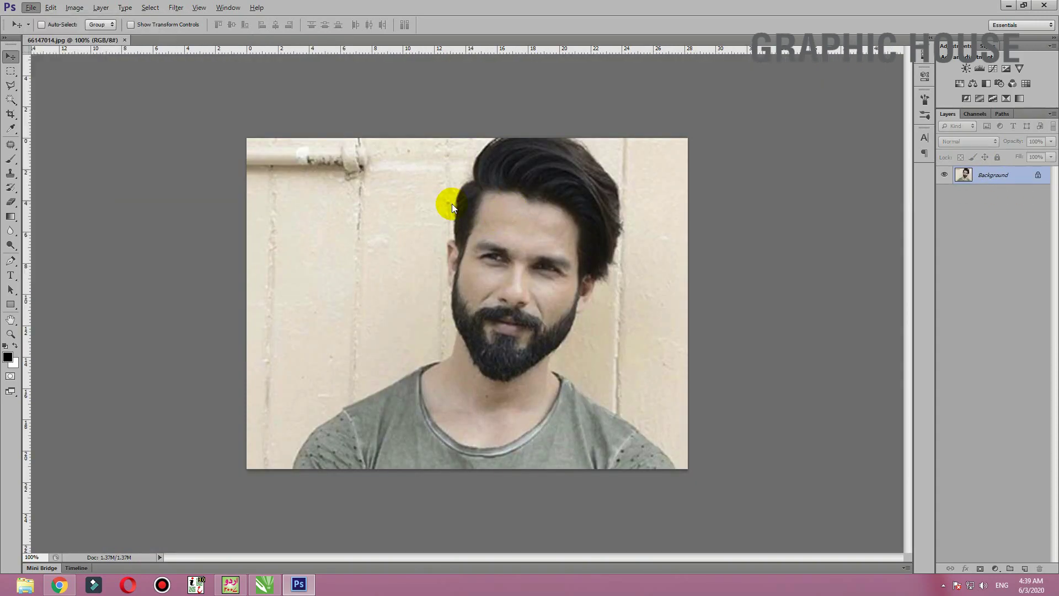
{"action": "key", "text": "ctrl+w"}
{"action": "key", "text": "super+d"}
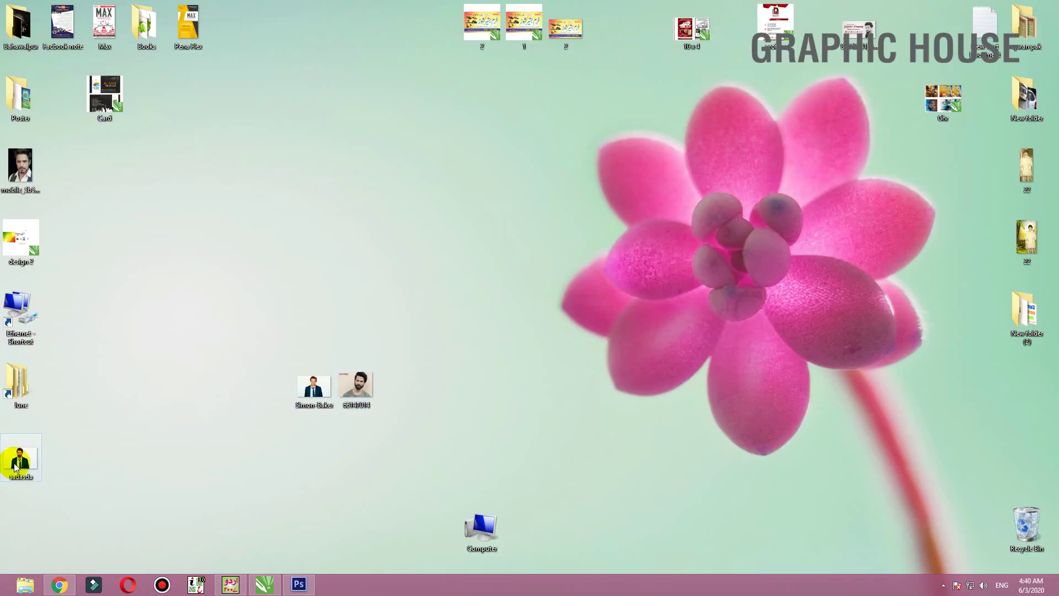
Drop the curly-haired man's suit photo and sadasda.psd from the desktop into Photoshop.
{"action": "left_click_drag", "start_coordinate": [16, 466], "coordinate": [298, 586]}
{"action": "mouse_move", "coordinate": [311, 386]}
{"action": "left_mouse_down"}
{"action": "mouse_move", "coordinate": [304, 591]}
{"action": "mouse_move", "coordinate": [540, 281]}
{"action": "left_mouse_up"}
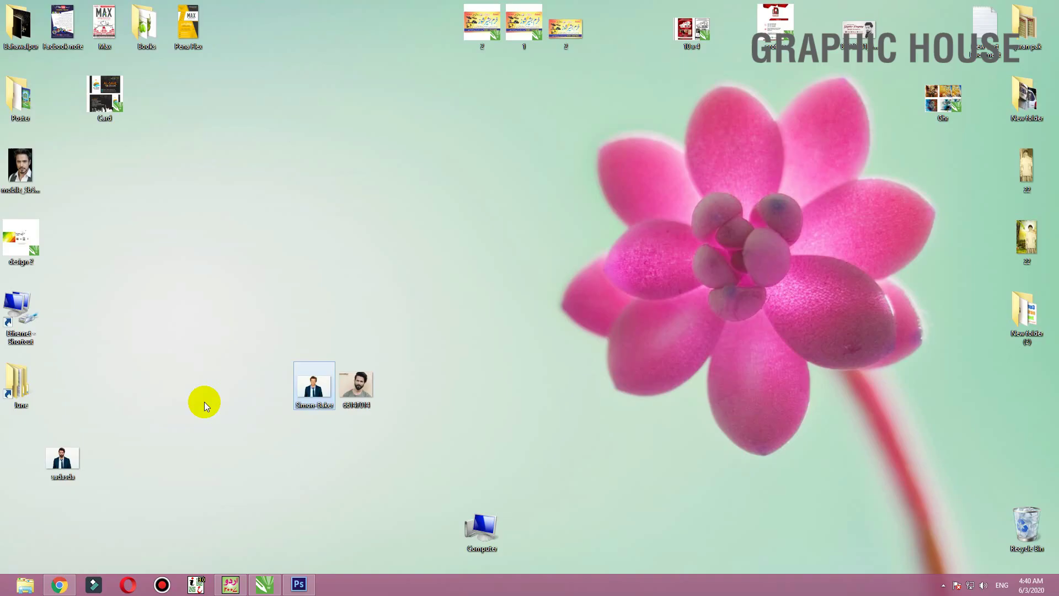
{"action": "mouse_move", "coordinate": [62, 461]}
{"action": "left_mouse_down"}
{"action": "mouse_move", "coordinate": [363, 506]}
{"action": "mouse_move", "coordinate": [353, 34]}
{"action": "left_mouse_up"}
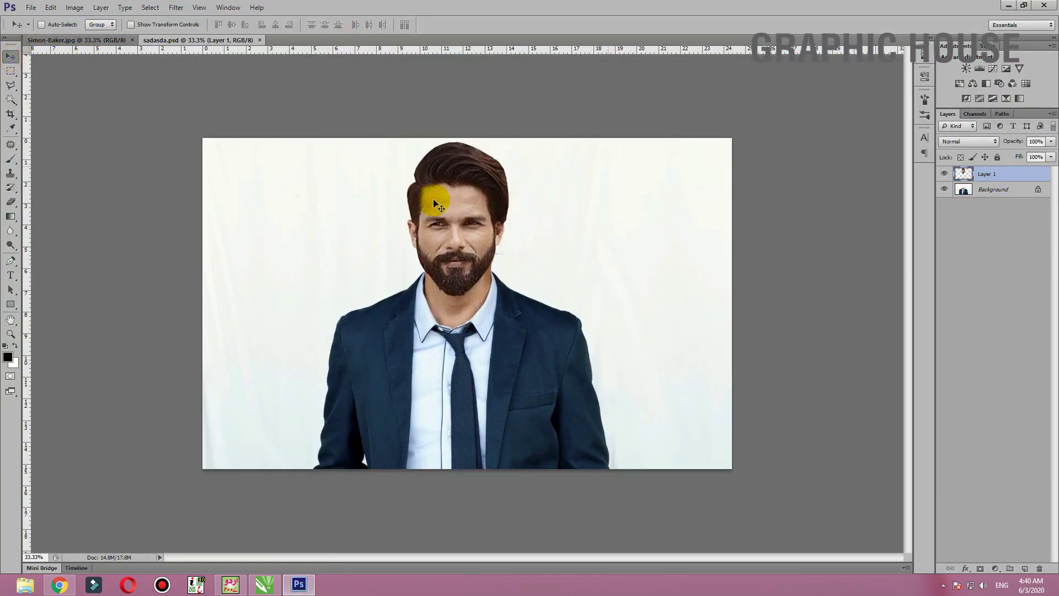
Copy the bearded face layer from sadasda.psd into the suit photo and align it over his face.
{"action": "left_click", "coordinate": [124, 42]}
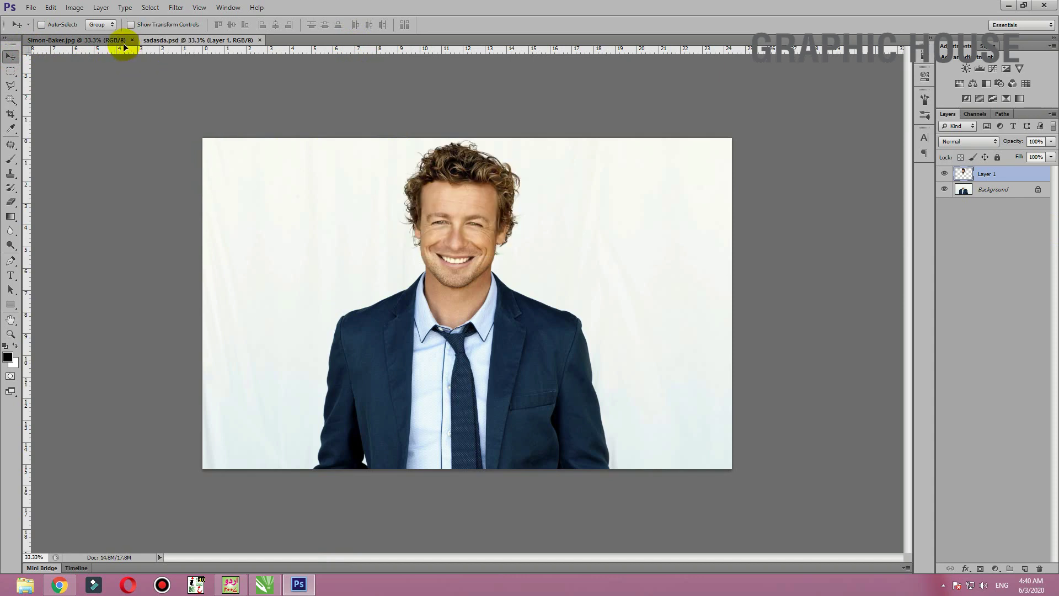
{"action": "mouse_move", "coordinate": [123, 48]}
{"action": "left_mouse_down"}
{"action": "mouse_move", "coordinate": [475, 263]}
{"action": "mouse_move", "coordinate": [448, 232]}
{"action": "left_mouse_up"}
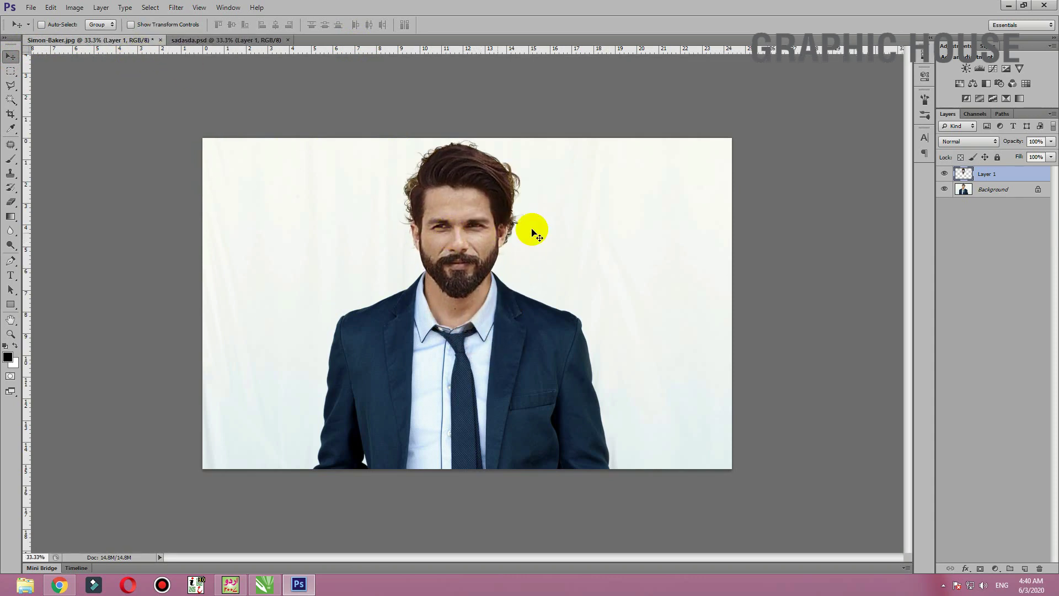
{"action": "key", "text": "ctrl+plus"}
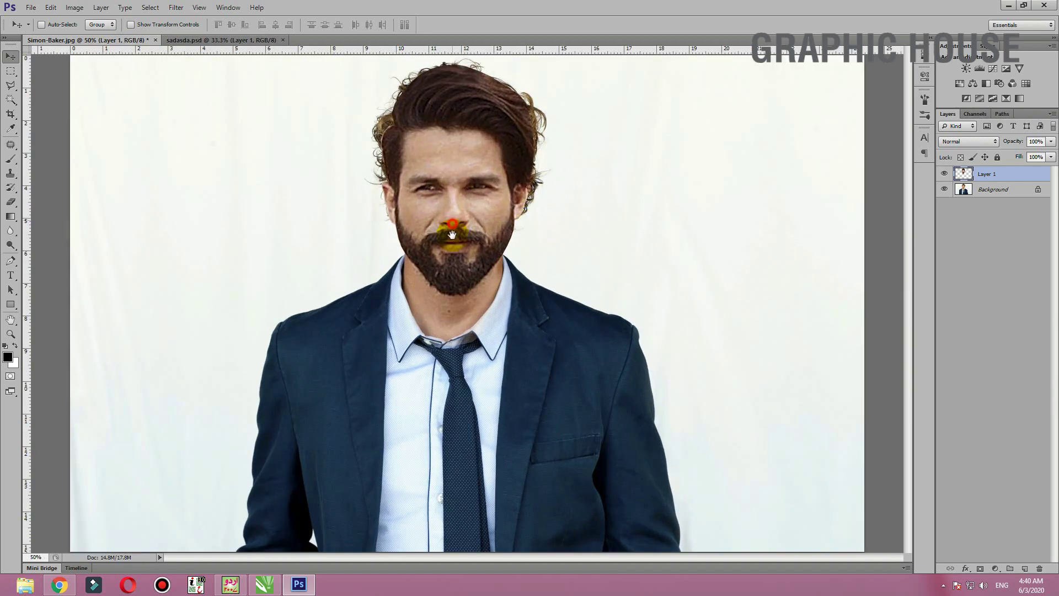
{"action": "left_click_drag", "start_coordinate": [461, 179], "coordinate": [680, 178]}
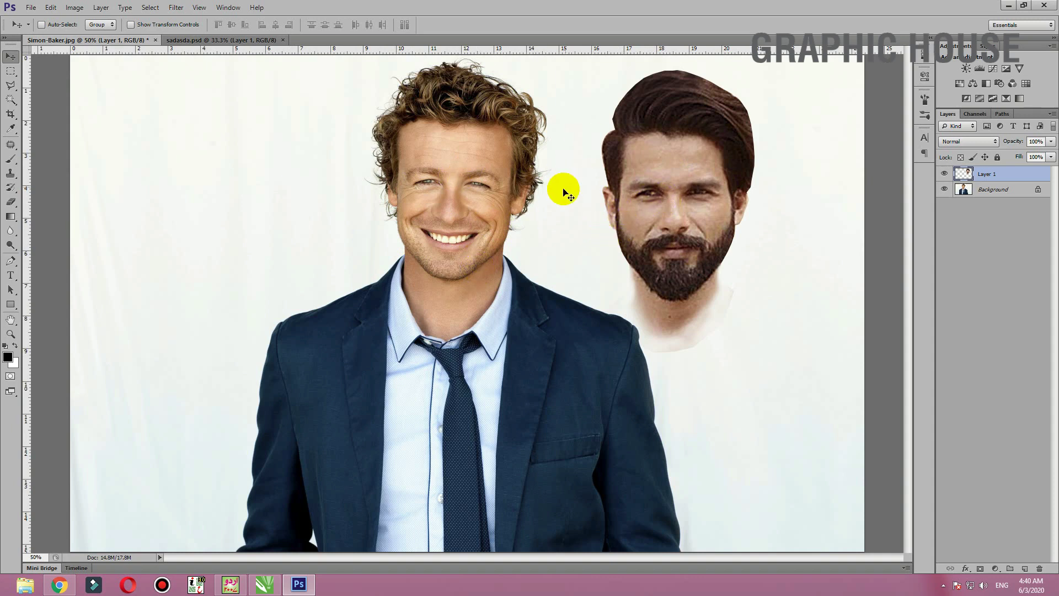
{"action": "mouse_move", "coordinate": [670, 220]}
{"action": "left_mouse_down"}
{"action": "mouse_move", "coordinate": [438, 220]}
{"action": "mouse_move", "coordinate": [449, 207]}
{"action": "left_mouse_up"}
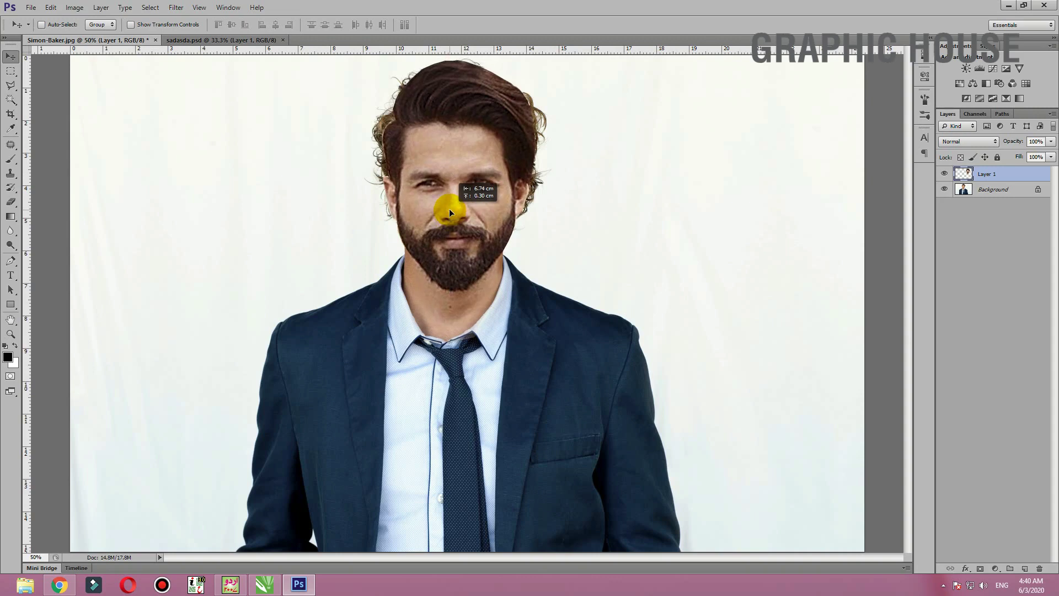
{"action": "left_click_drag", "start_coordinate": [449, 207], "coordinate": [449, 208]}
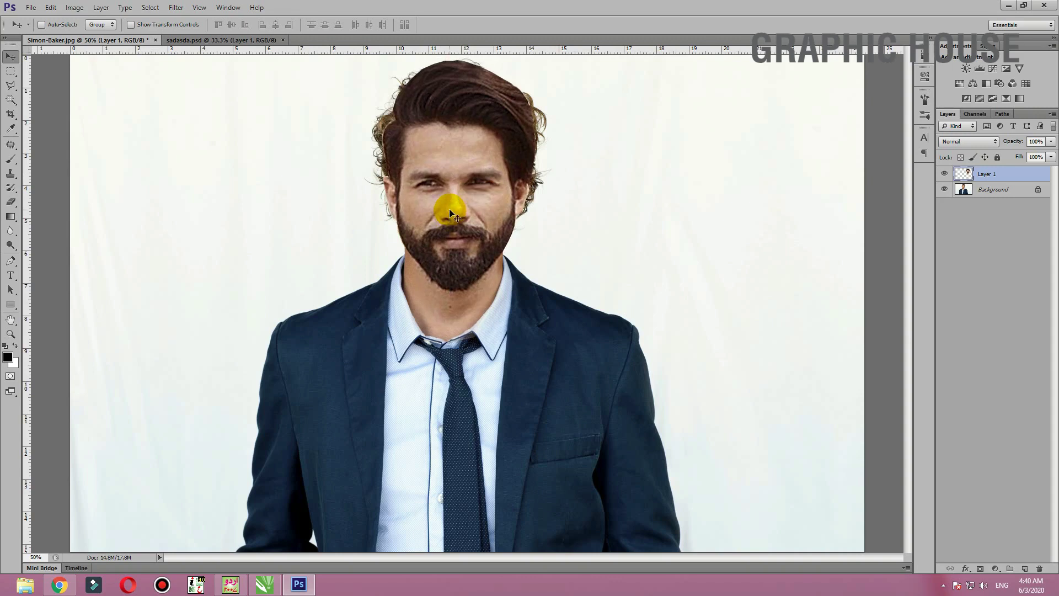
On the Background layer, marquee-select the curly hair and upper face.
{"action": "left_click", "coordinate": [14, 203]}
{"action": "left_click", "coordinate": [967, 190]}
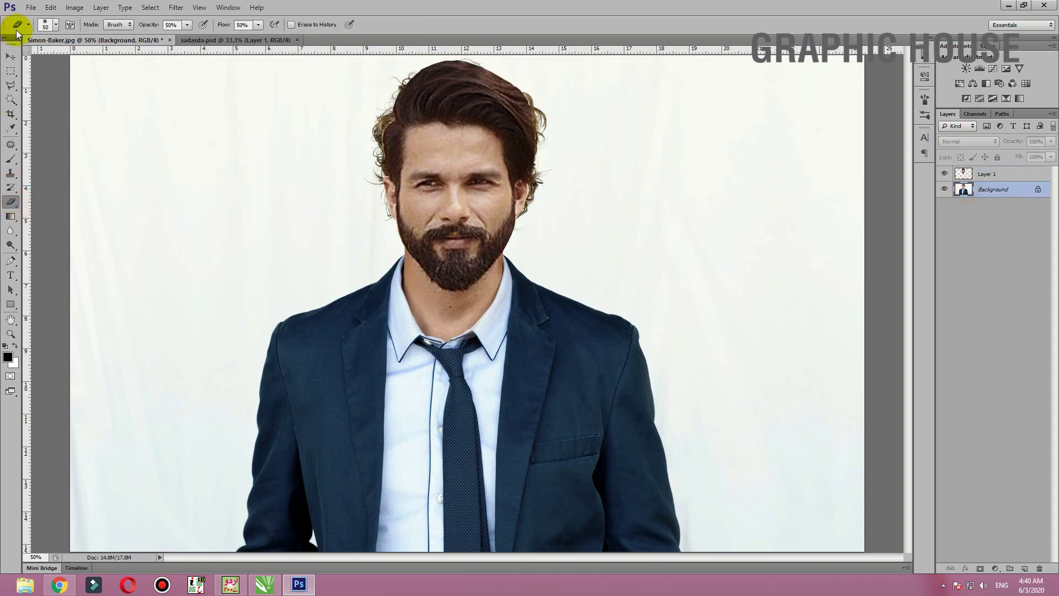
{"action": "left_click", "coordinate": [10, 70]}
{"action": "left_click_drag", "start_coordinate": [588, 231], "coordinate": [303, 25]}
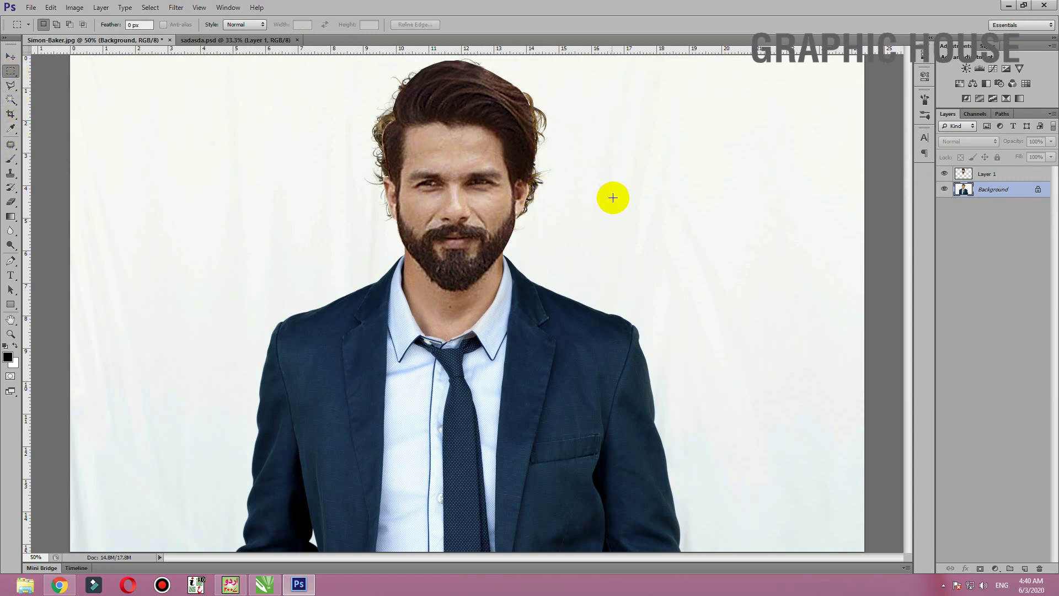
{"action": "left_click_drag", "start_coordinate": [625, 230], "coordinate": [284, 43]}
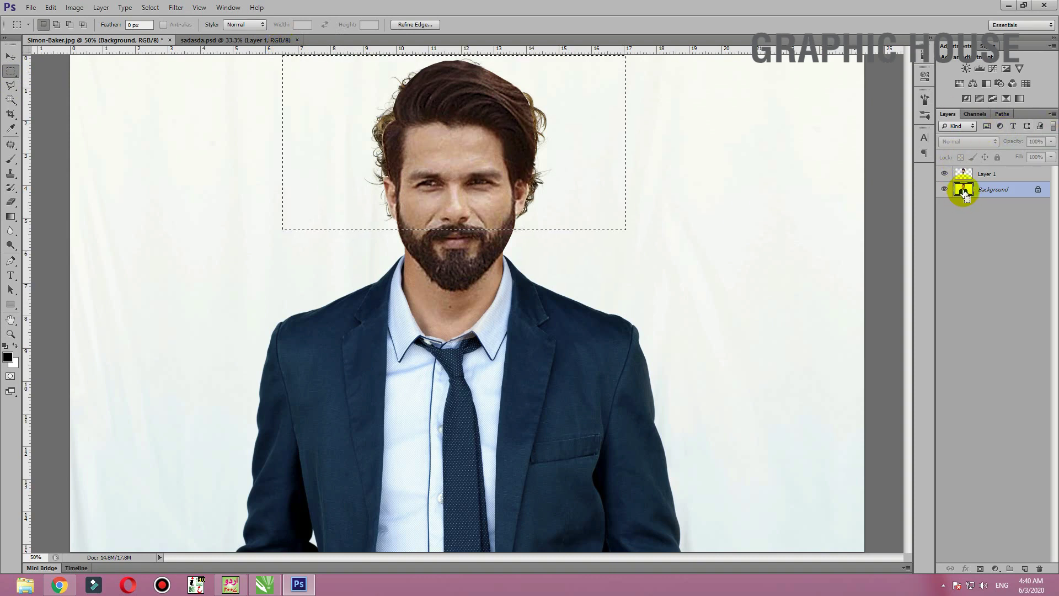
Copy the selection to a new Layer 2 and stack it above the bearded face layer.
{"action": "key", "text": "ctrl+j"}
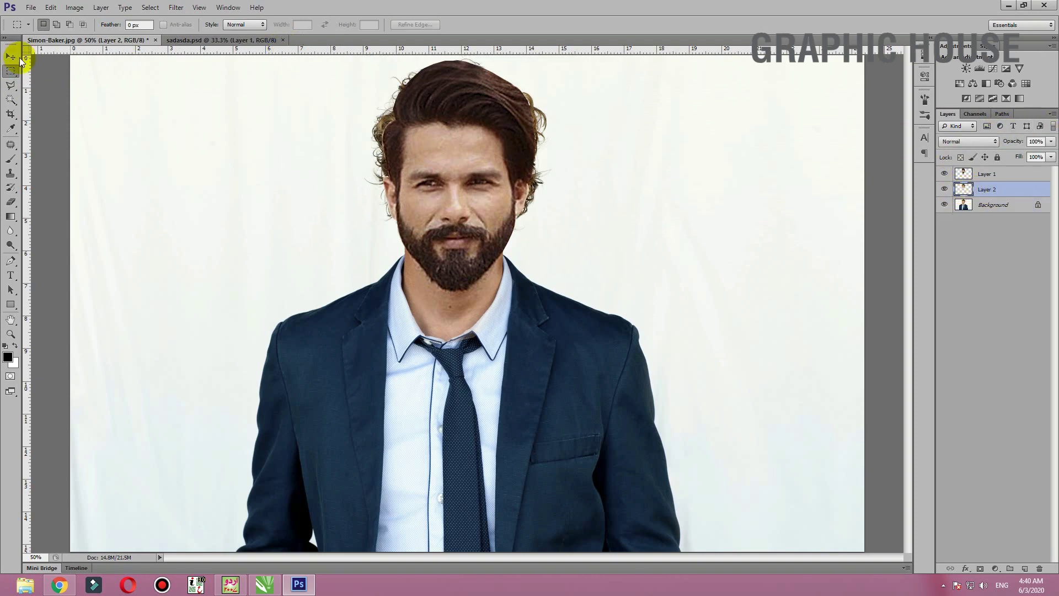
{"action": "left_click", "coordinate": [11, 56]}
{"action": "left_click_drag", "start_coordinate": [964, 189], "coordinate": [965, 175]}
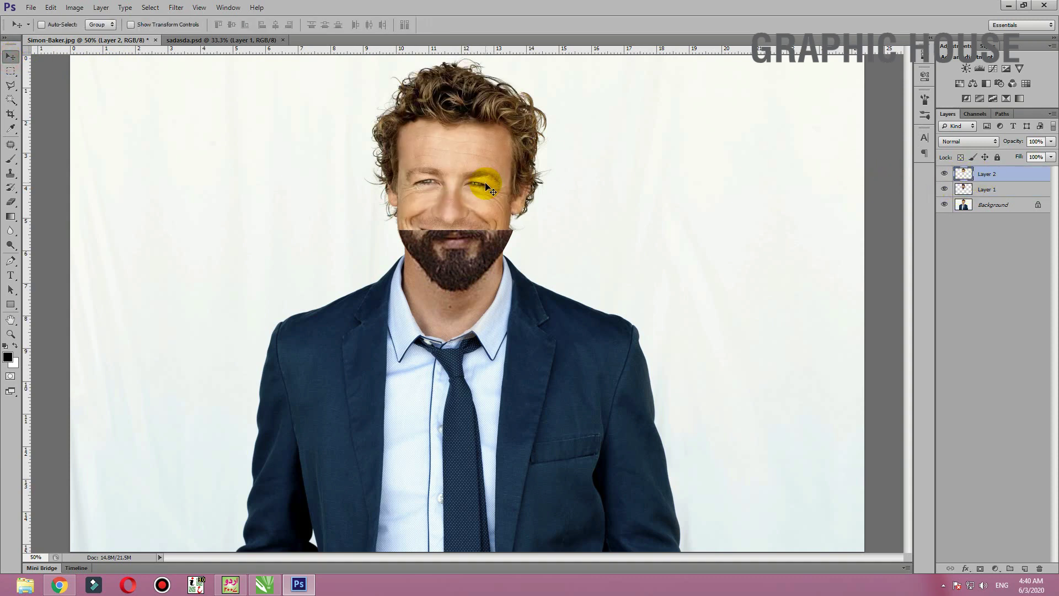
Erase Layer 2's copied eyes, nose, cheeks and forehead with a progressively smaller eraser brush.
{"action": "left_click", "coordinate": [11, 202]}
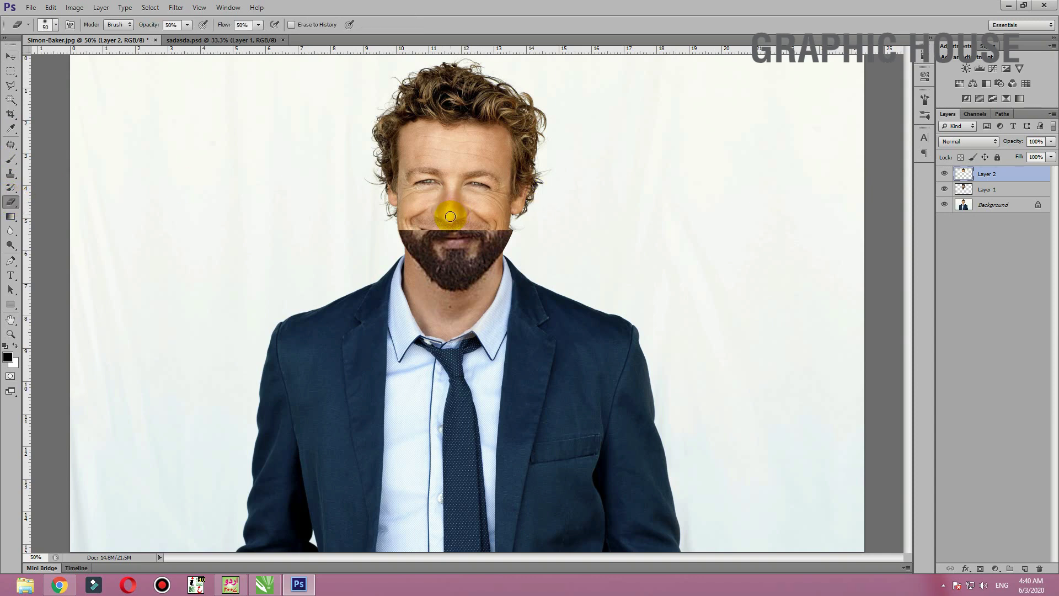
{"action": "key", "text": "bracketleft"}
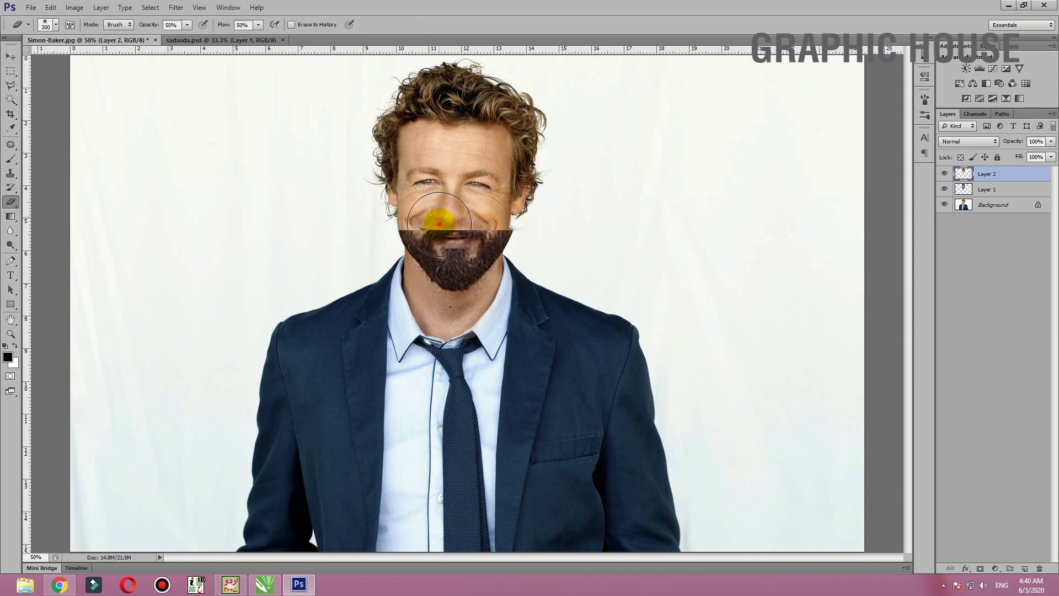
{"action": "left_click", "coordinate": [438, 243]}
{"action": "mouse_move", "coordinate": [432, 213]}
{"action": "left_mouse_down"}
{"action": "mouse_move", "coordinate": [472, 156]}
{"action": "mouse_move", "coordinate": [479, 224]}
{"action": "mouse_move", "coordinate": [462, 167]}
{"action": "left_mouse_up"}
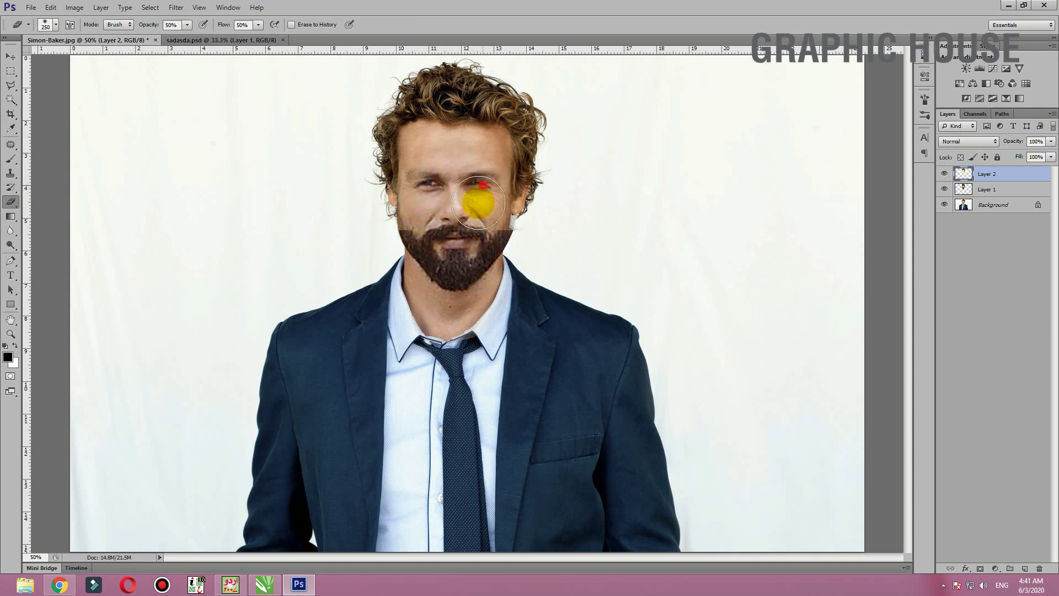
{"action": "key", "text": "bracketleft"}
{"action": "key", "text": "bracketleft"}
{"action": "key", "text": "bracketleft"}
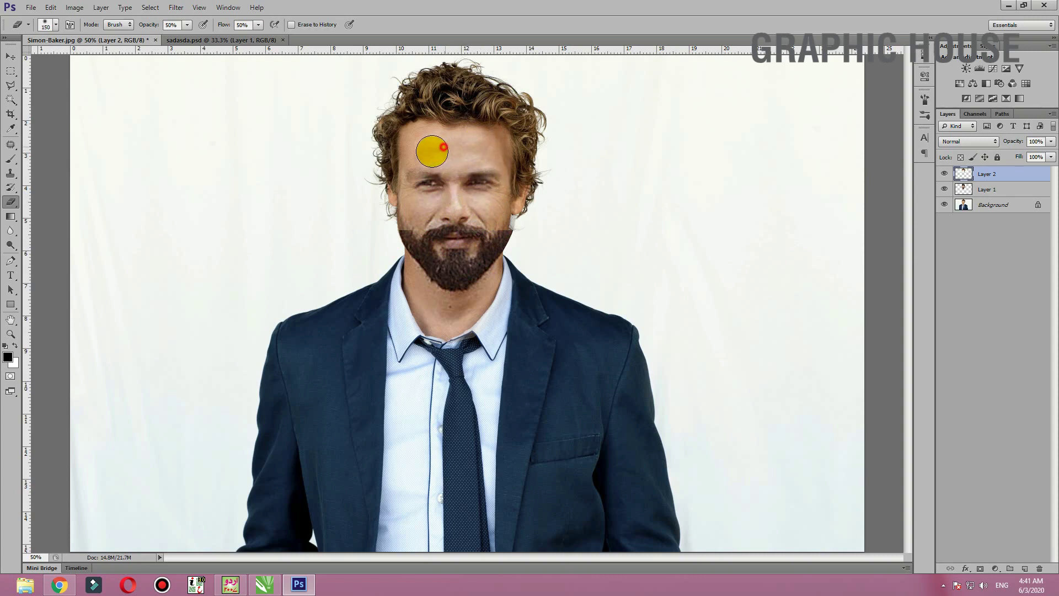
{"action": "left_click_drag", "start_coordinate": [421, 142], "coordinate": [417, 192]}
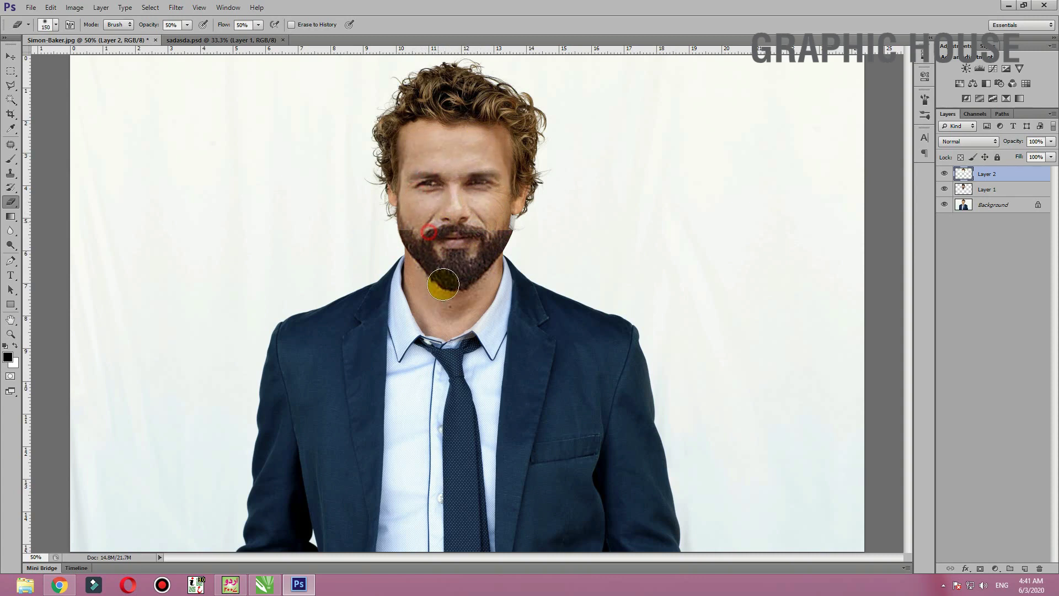
{"action": "mouse_move", "coordinate": [429, 232]}
{"action": "left_mouse_down"}
{"action": "mouse_move", "coordinate": [502, 229]}
{"action": "mouse_move", "coordinate": [433, 188]}
{"action": "mouse_move", "coordinate": [417, 213]}
{"action": "mouse_move", "coordinate": [426, 146]}
{"action": "mouse_move", "coordinate": [426, 196]}
{"action": "mouse_move", "coordinate": [464, 142]}
{"action": "mouse_move", "coordinate": [484, 194]}
{"action": "mouse_move", "coordinate": [478, 232]}
{"action": "left_mouse_up"}
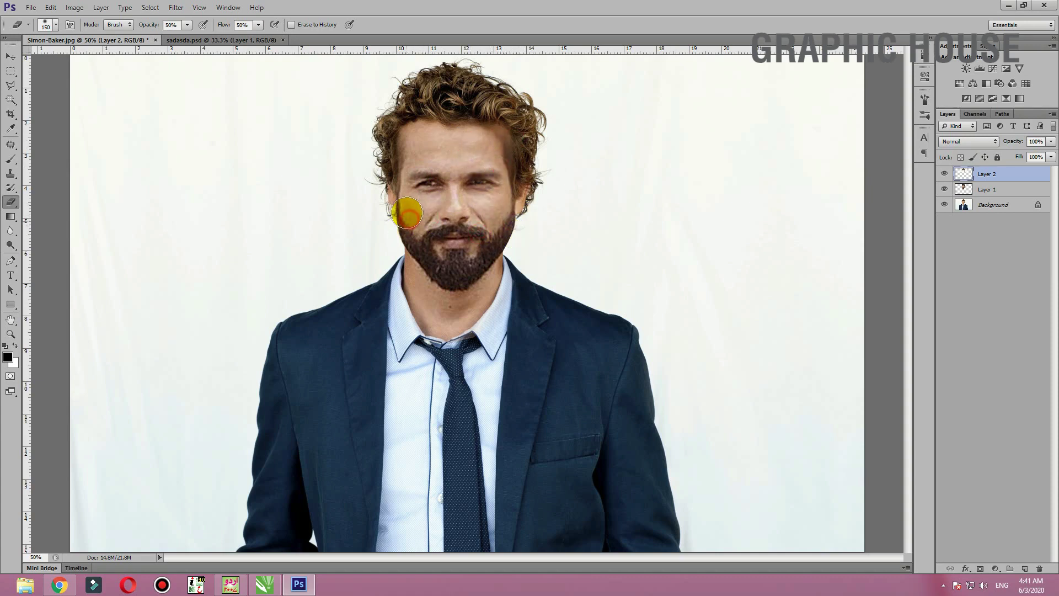
{"action": "mouse_move", "coordinate": [404, 208]}
{"action": "left_mouse_down"}
{"action": "mouse_move", "coordinate": [414, 171]}
{"action": "mouse_move", "coordinate": [480, 152]}
{"action": "mouse_move", "coordinate": [487, 213]}
{"action": "left_mouse_up"}
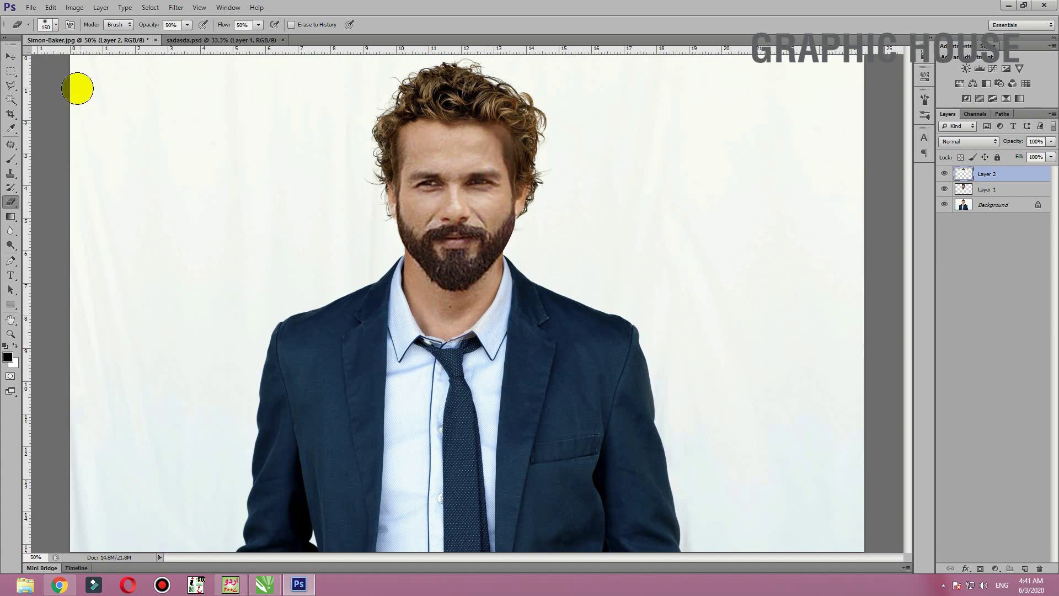
{"action": "left_click", "coordinate": [11, 60]}
{"action": "key", "text": "ctrl+t"}
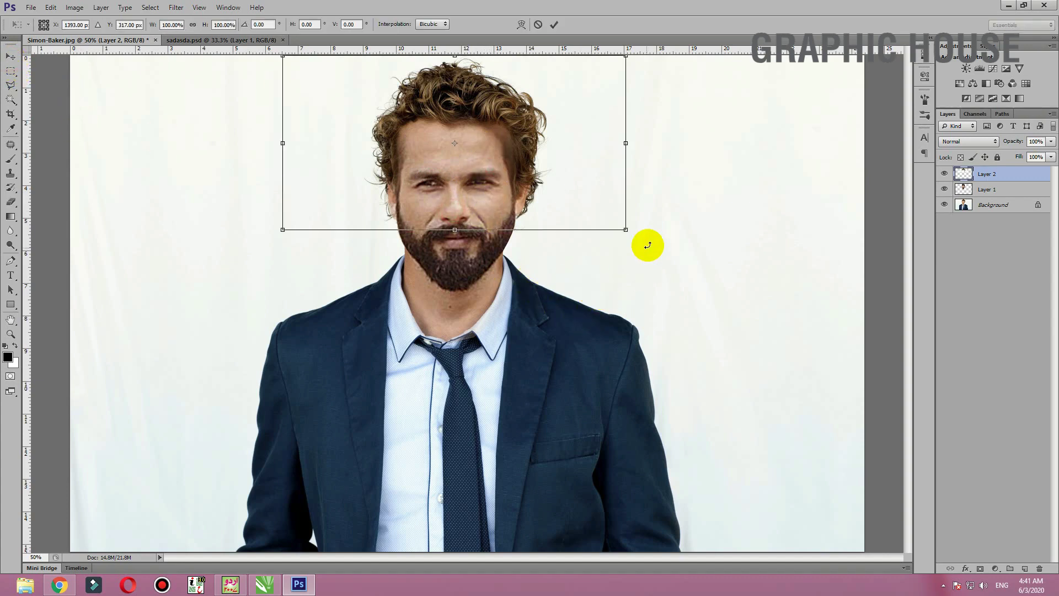
Scale, reposition and skew the curly-hair layer to fit the bearded head, then commit.
{"action": "left_click_drag", "start_coordinate": [626, 230], "coordinate": [633, 236]}
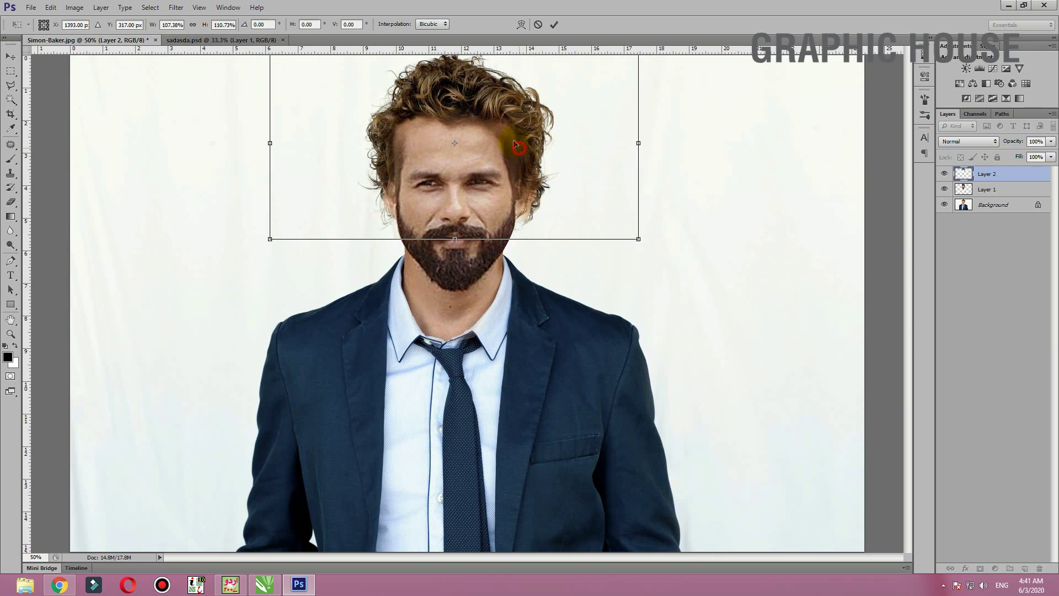
{"action": "left_click_drag", "start_coordinate": [516, 148], "coordinate": [515, 144]}
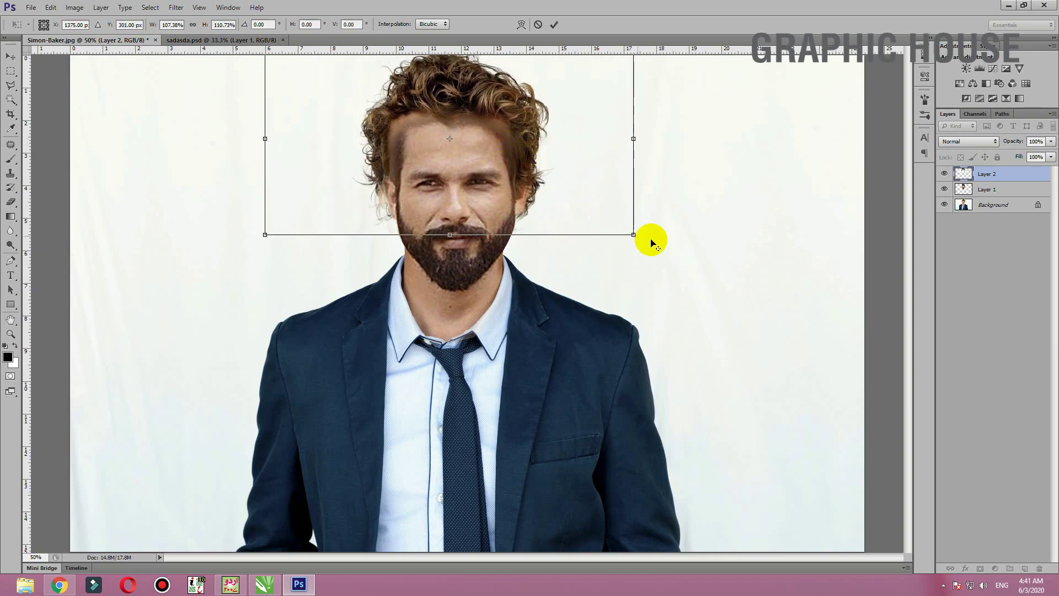
{"action": "left_click_drag", "start_coordinate": [633, 235], "coordinate": [625, 238]}
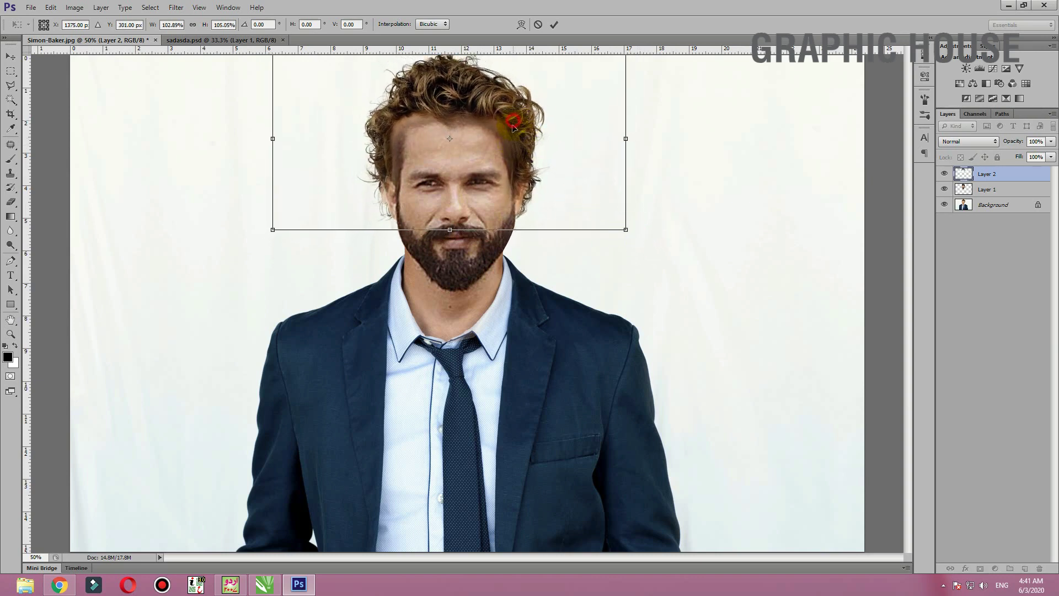
{"action": "left_click_drag", "start_coordinate": [513, 120], "coordinate": [514, 124]}
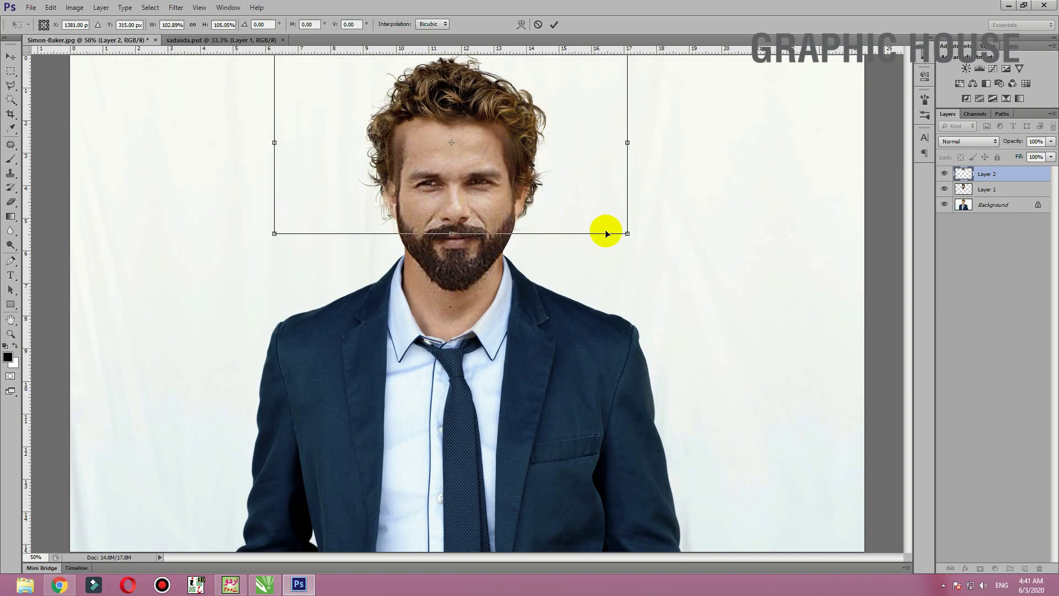
{"action": "left_click_drag", "start_coordinate": [627, 234], "coordinate": [619, 229]}
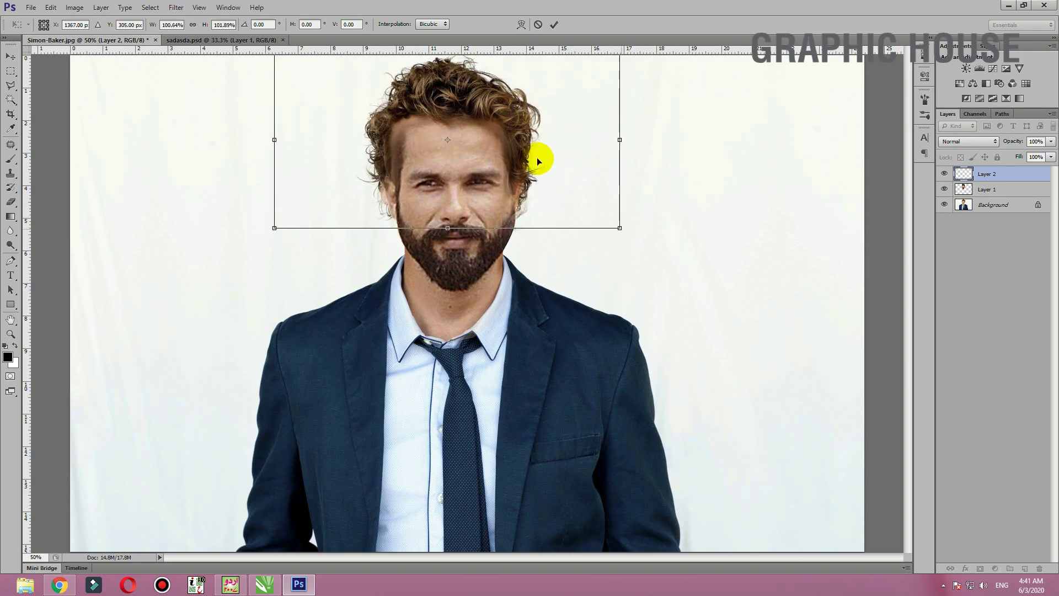
{"action": "left_click_drag", "start_coordinate": [522, 147], "coordinate": [525, 147]}
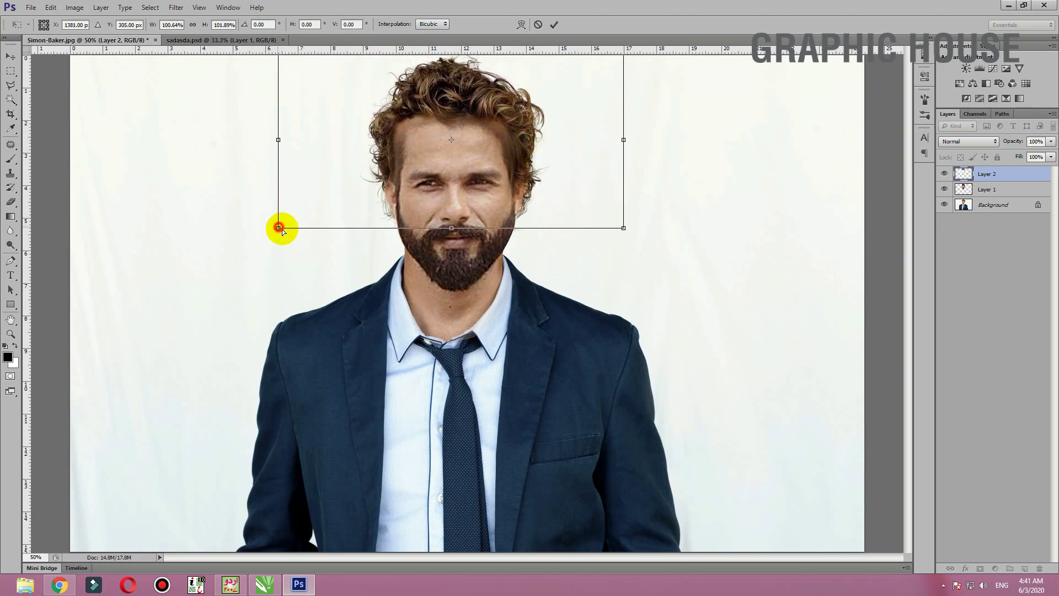
{"action": "left_click_drag", "start_coordinate": [278, 227], "coordinate": [286, 233]}
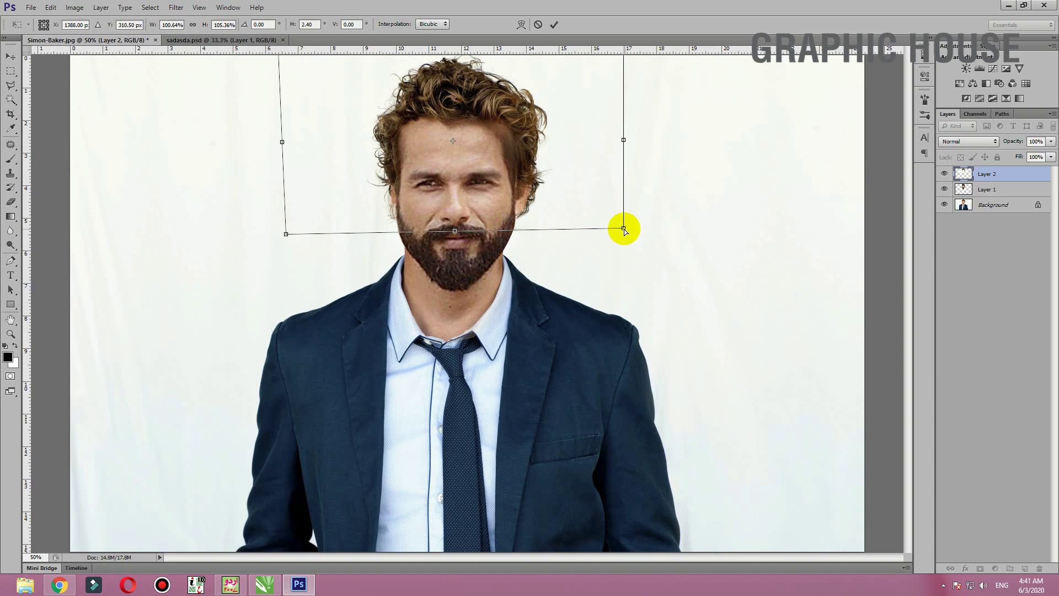
{"action": "key", "text": "Return"}
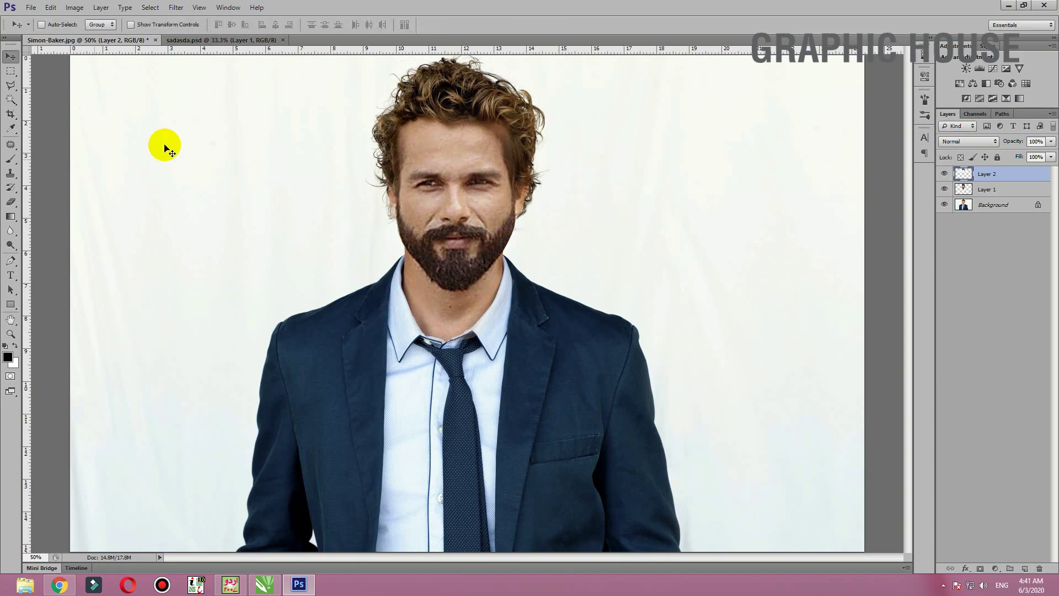
Erase more of the hair layer over the forehead and shift the hair left.
{"action": "left_click", "coordinate": [12, 201]}
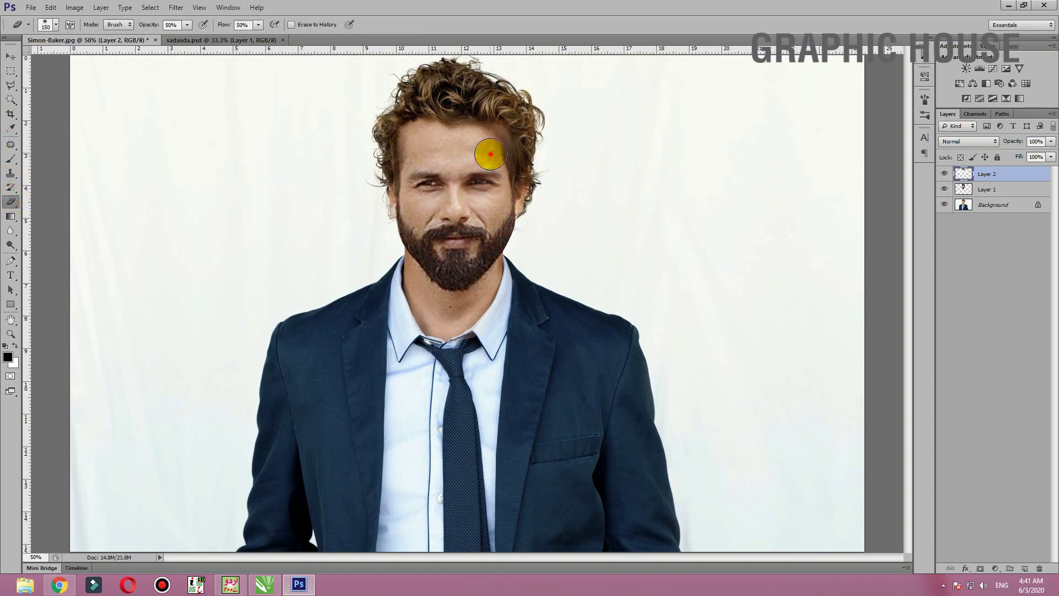
{"action": "left_click_drag", "start_coordinate": [496, 148], "coordinate": [412, 157]}
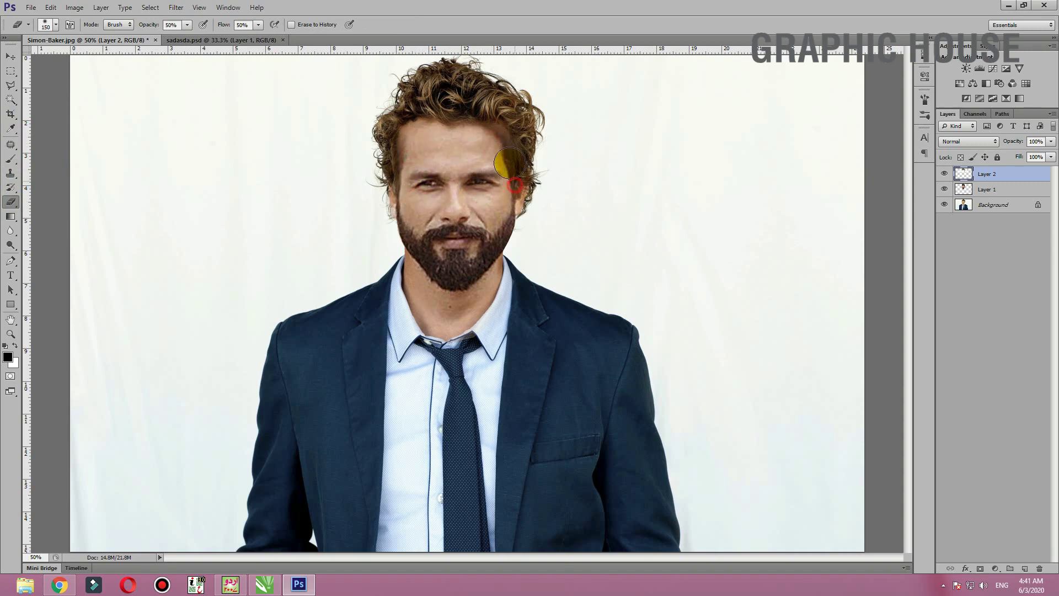
{"action": "left_click_drag", "start_coordinate": [487, 145], "coordinate": [434, 157]}
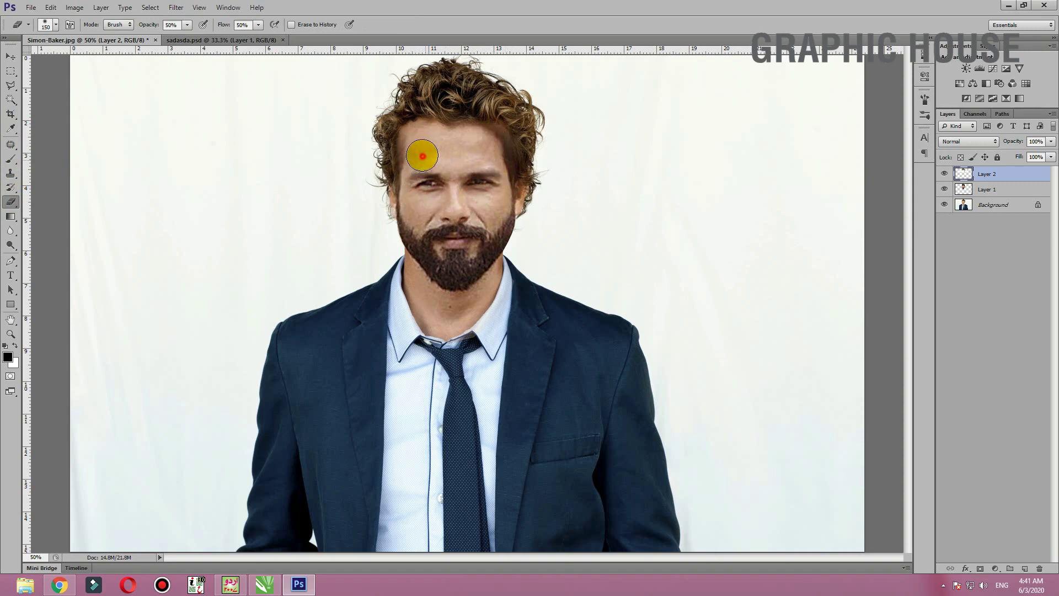
{"action": "left_click", "coordinate": [10, 57]}
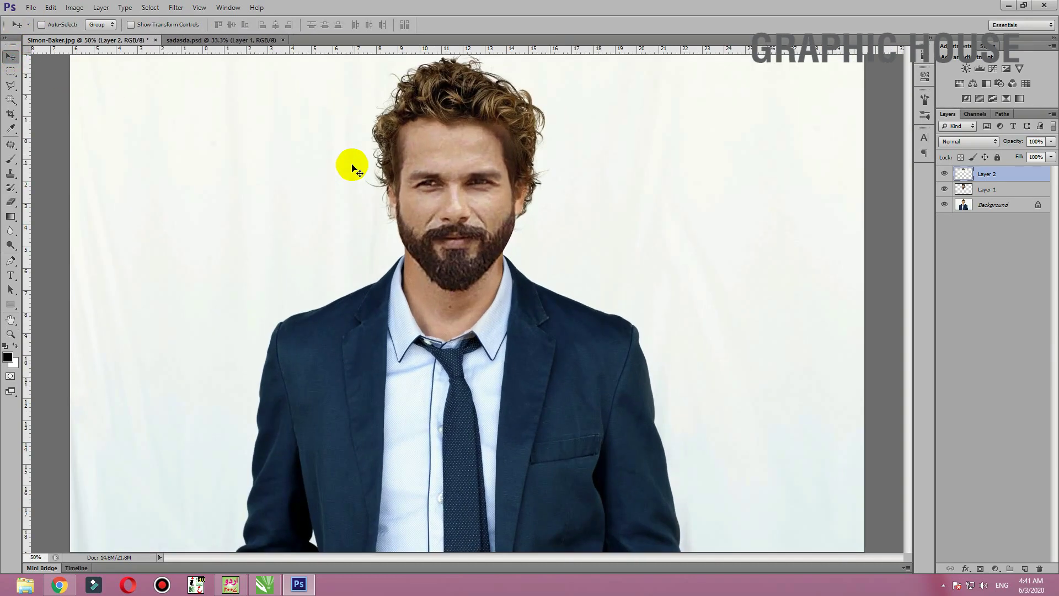
{"action": "mouse_move", "coordinate": [480, 118]}
{"action": "left_mouse_down"}
{"action": "mouse_move", "coordinate": [435, 117]}
{"action": "mouse_move", "coordinate": [484, 137]}
{"action": "left_mouse_up"}
Flip the curly-hair layer horizontally with Free Transform.
{"action": "key", "text": "ctrl+t"}
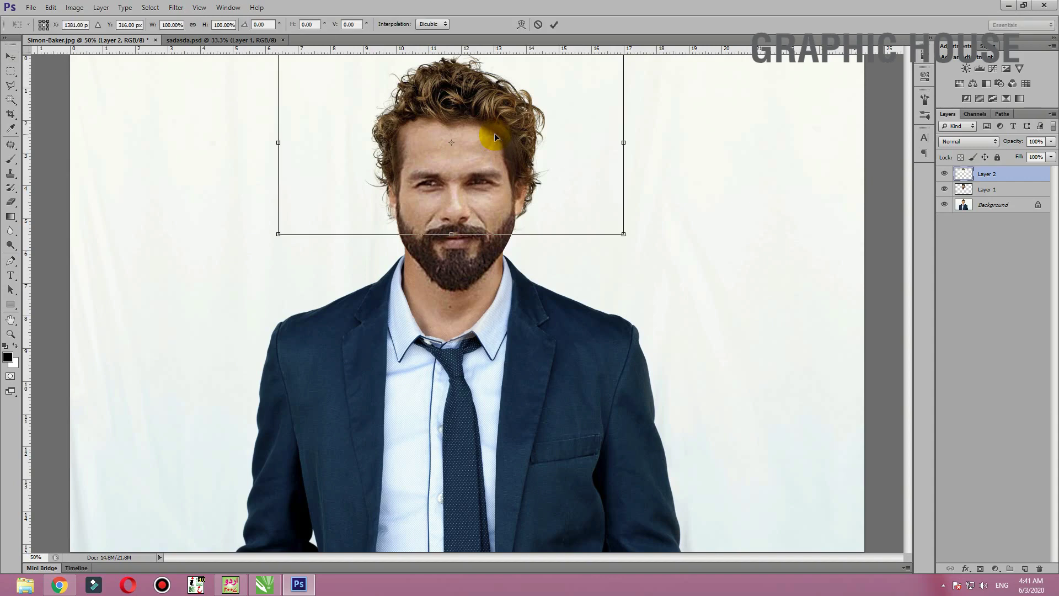
{"action": "right_click", "coordinate": [495, 136]}
{"action": "left_click", "coordinate": [524, 300]}
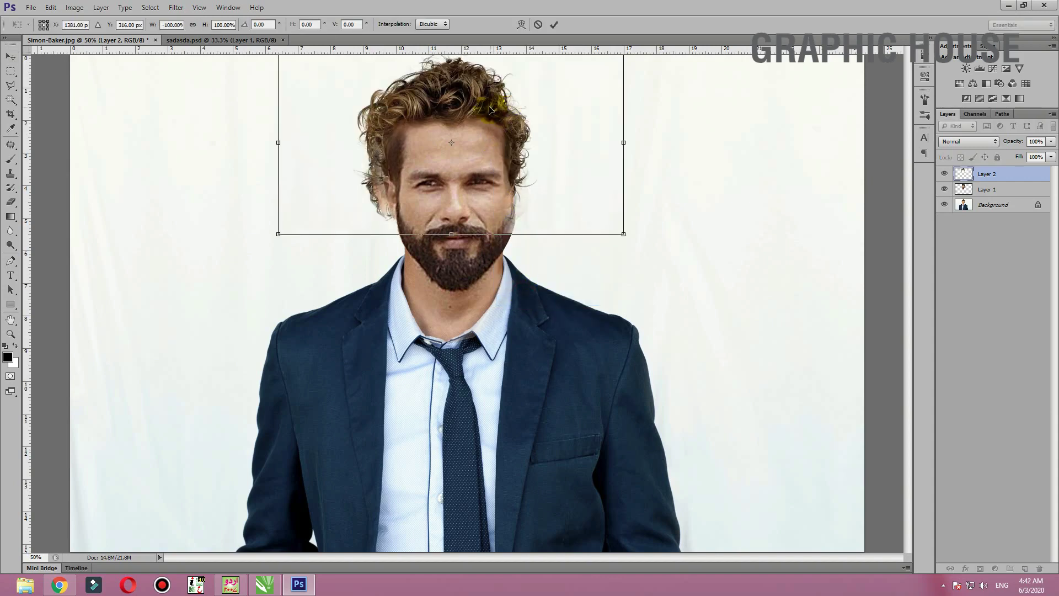
{"action": "key", "text": "Return"}
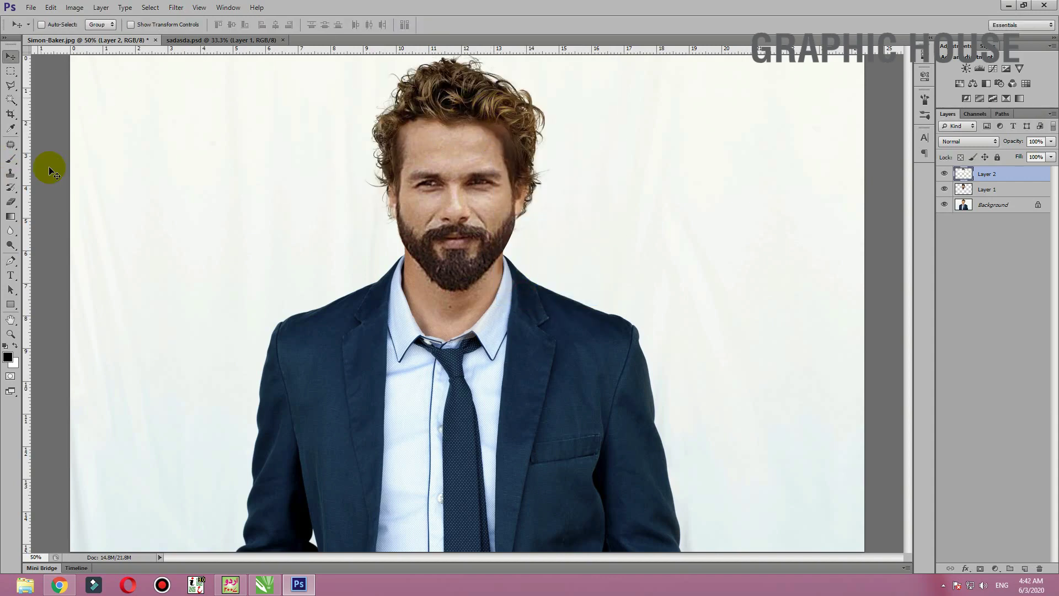
Soften the left and right edges of the hair with the eraser.
{"action": "left_click", "coordinate": [10, 202]}
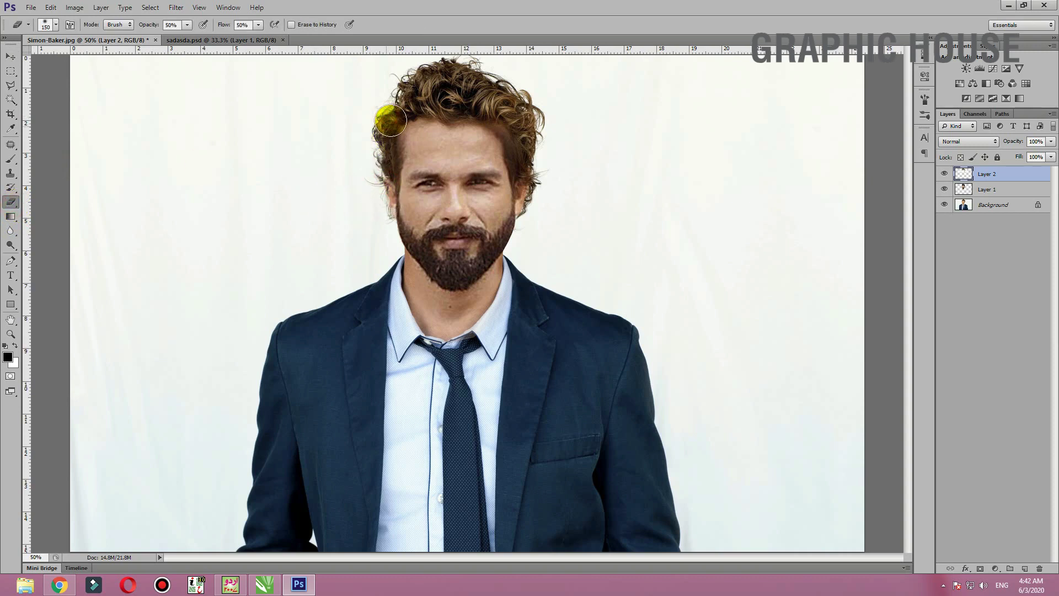
{"action": "left_click_drag", "start_coordinate": [391, 120], "coordinate": [368, 125]}
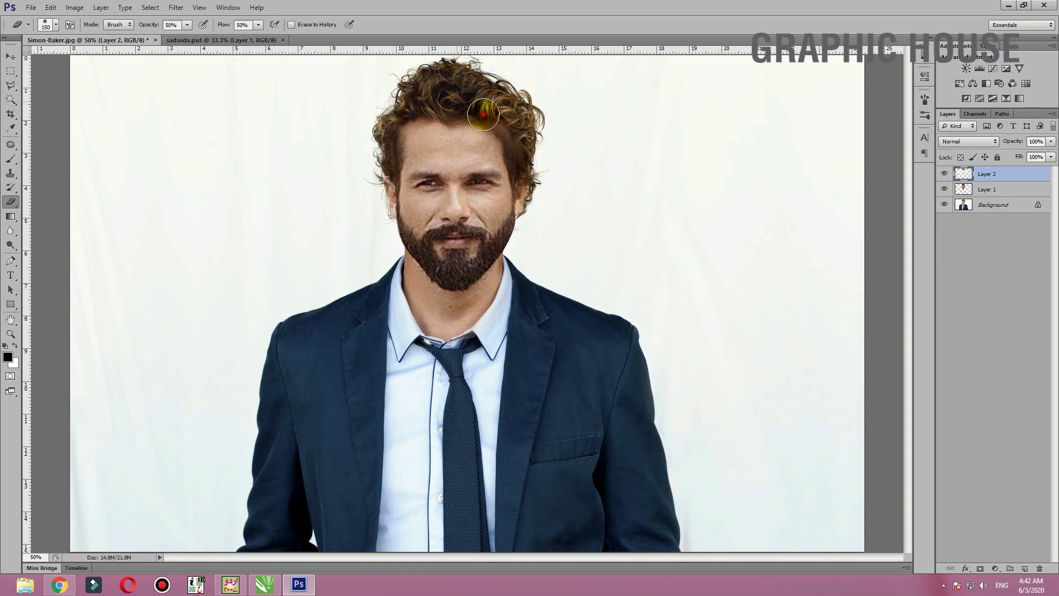
{"action": "left_click_drag", "start_coordinate": [548, 148], "coordinate": [519, 223]}
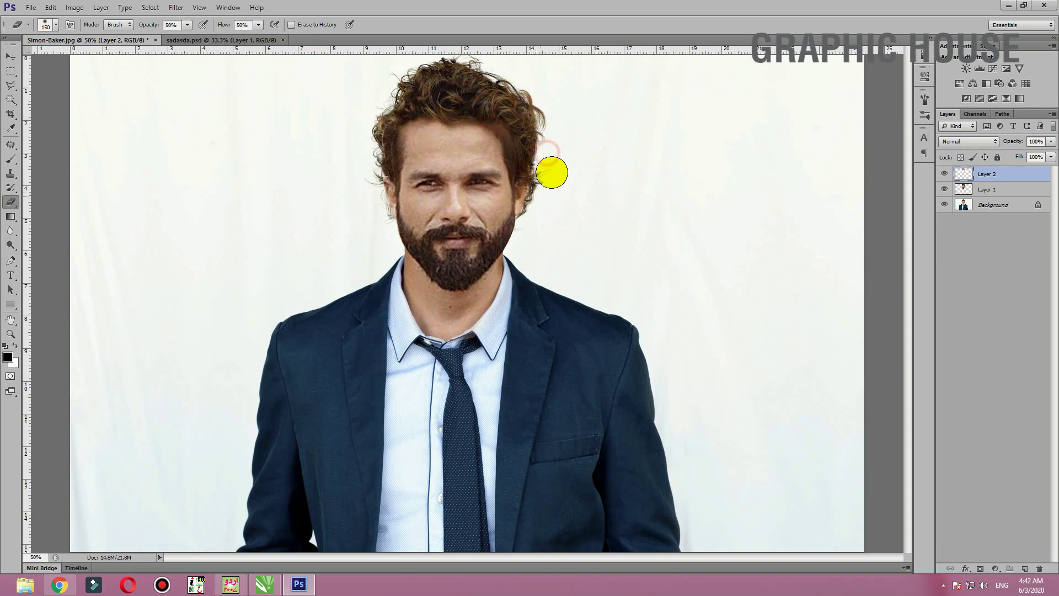
{"action": "left_click", "coordinate": [10, 70]}
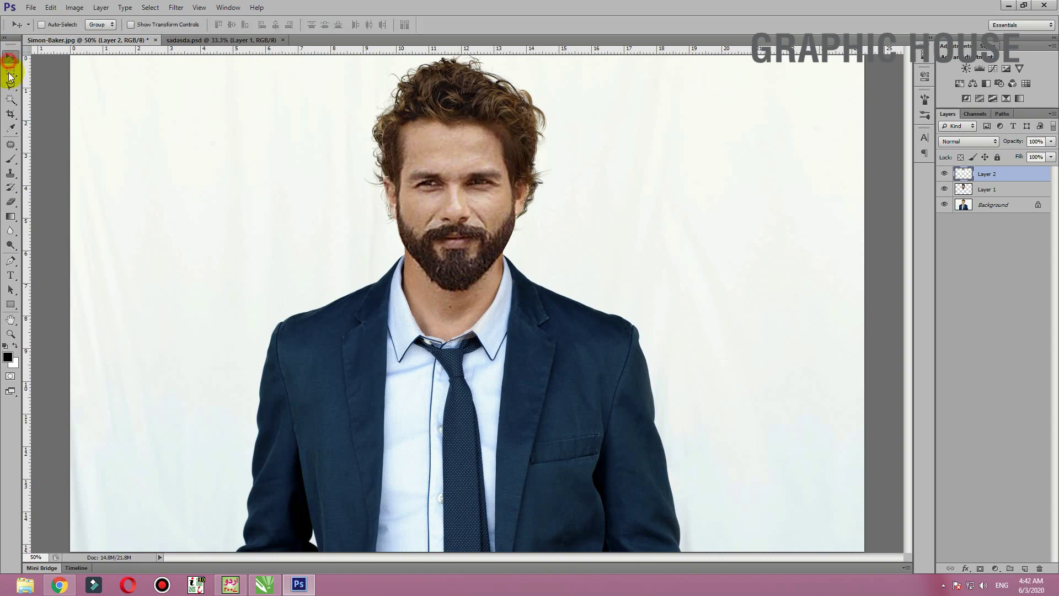
{"action": "left_click", "coordinate": [965, 207]}
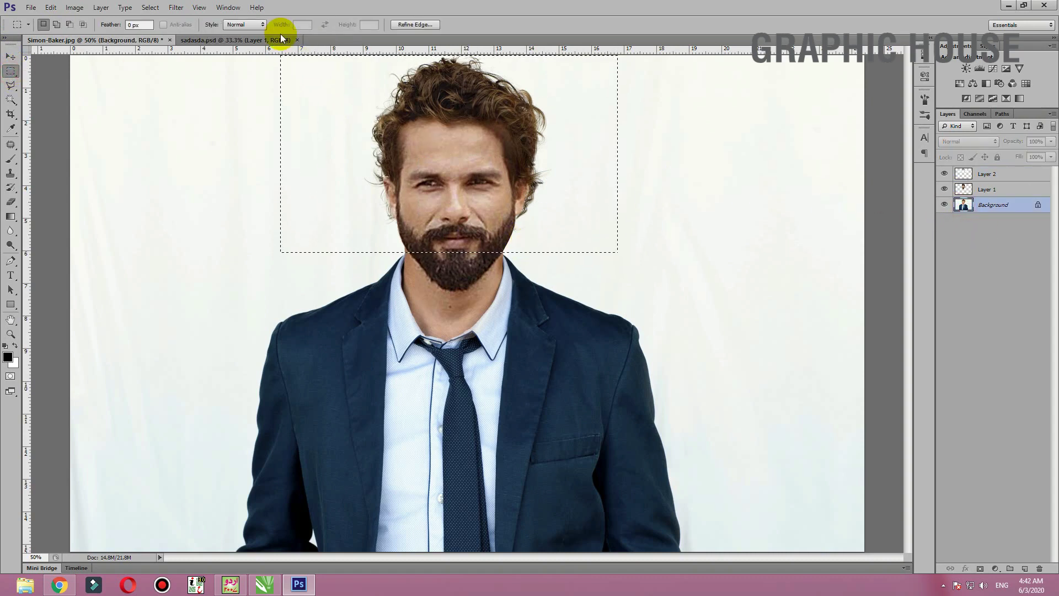
Fill the selected Background area behind the head with white, then deselect.
{"action": "key", "text": "BackSpace"}
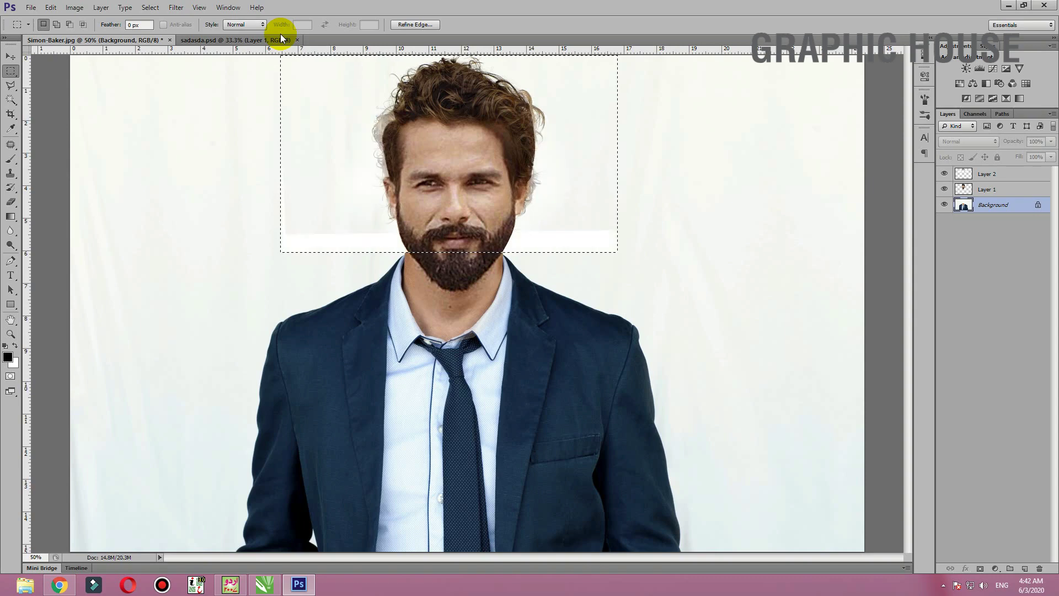
{"action": "left_click", "coordinate": [331, 230]}
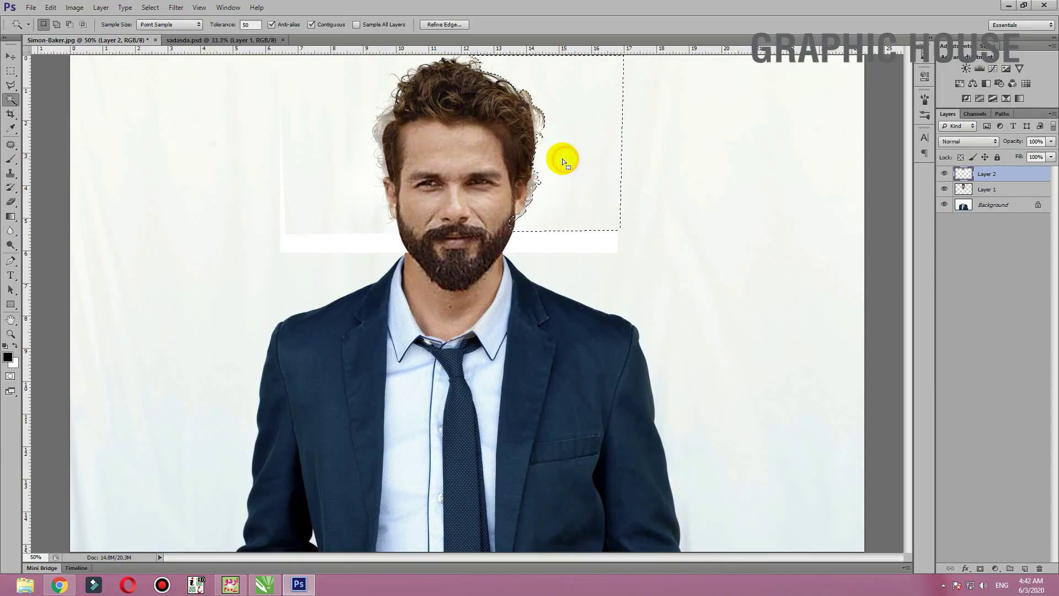
{"action": "left_click", "coordinate": [326, 108]}
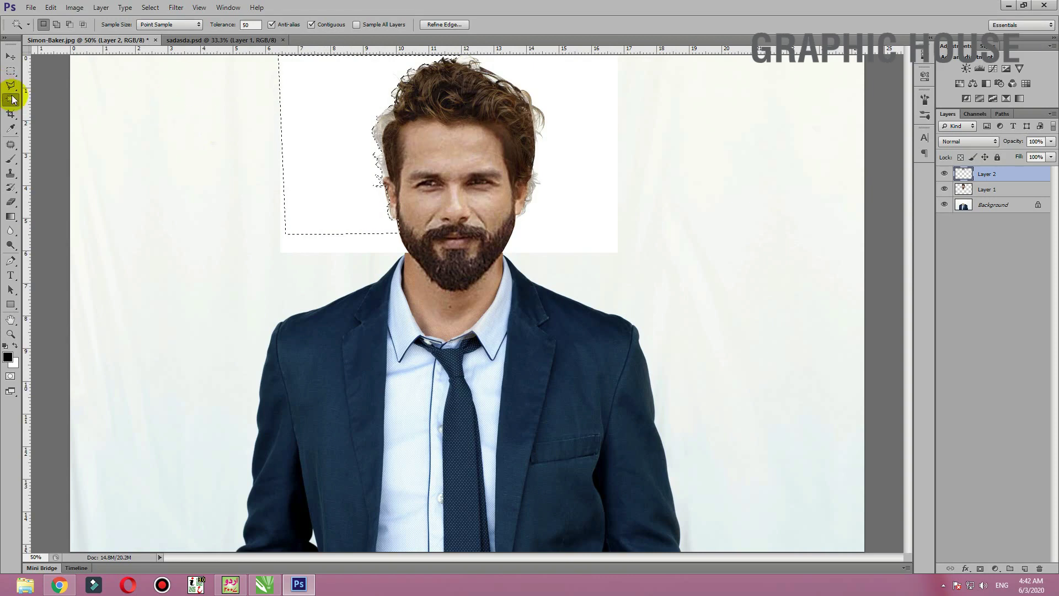
{"action": "key", "text": "ctrl+d"}
Nudge the hair layer slightly right and down, then zoom in on the head.
{"action": "left_click", "coordinate": [10, 56]}
{"action": "left_click_drag", "start_coordinate": [475, 89], "coordinate": [481, 87]}
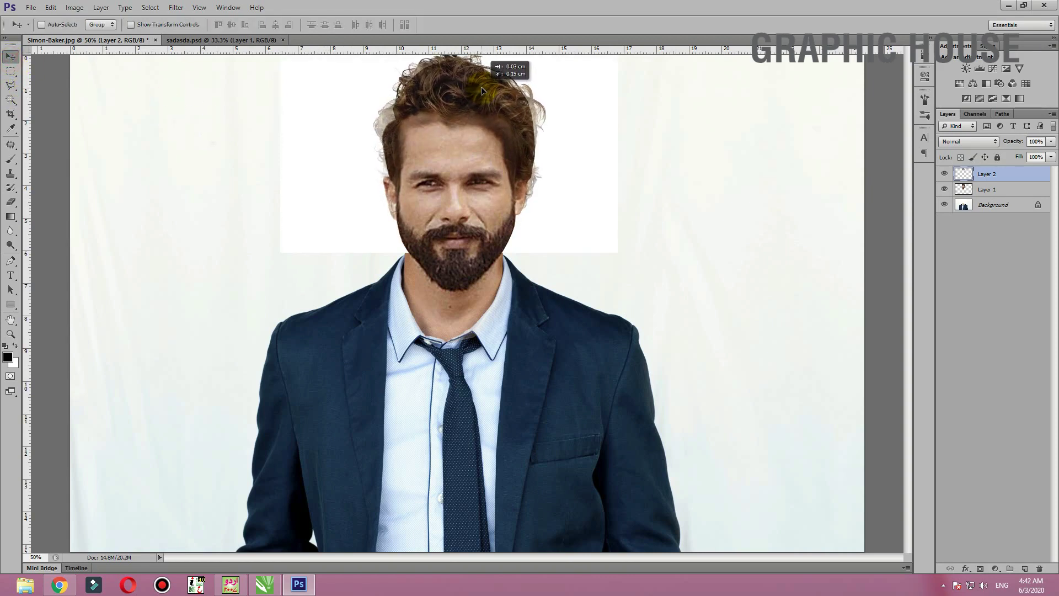
{"action": "left_click_drag", "start_coordinate": [481, 88], "coordinate": [481, 92]}
{"action": "left_click", "coordinate": [469, 116]}
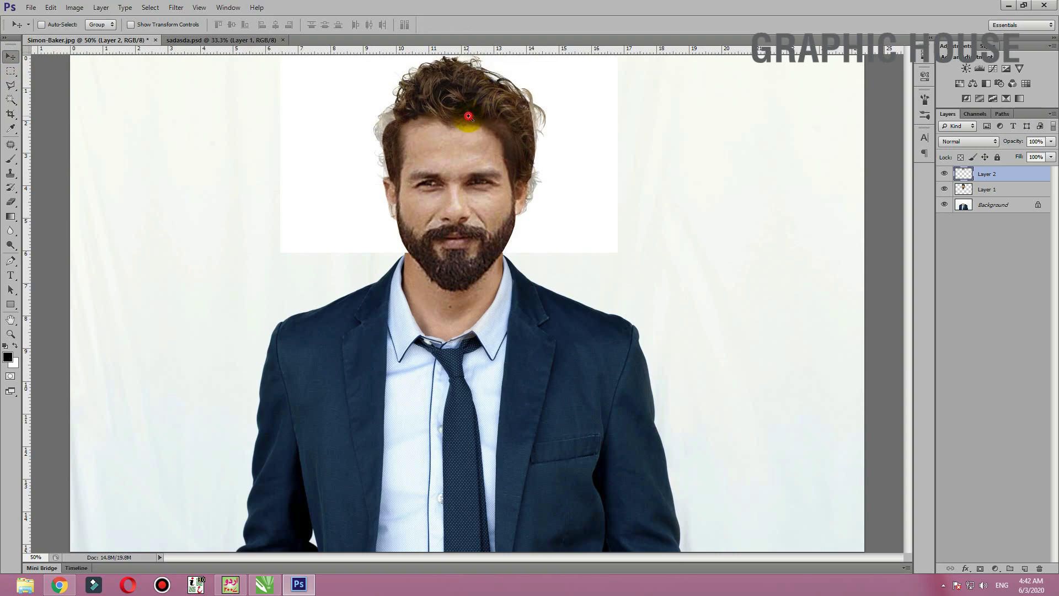
{"action": "key", "text": "ctrl+plus"}
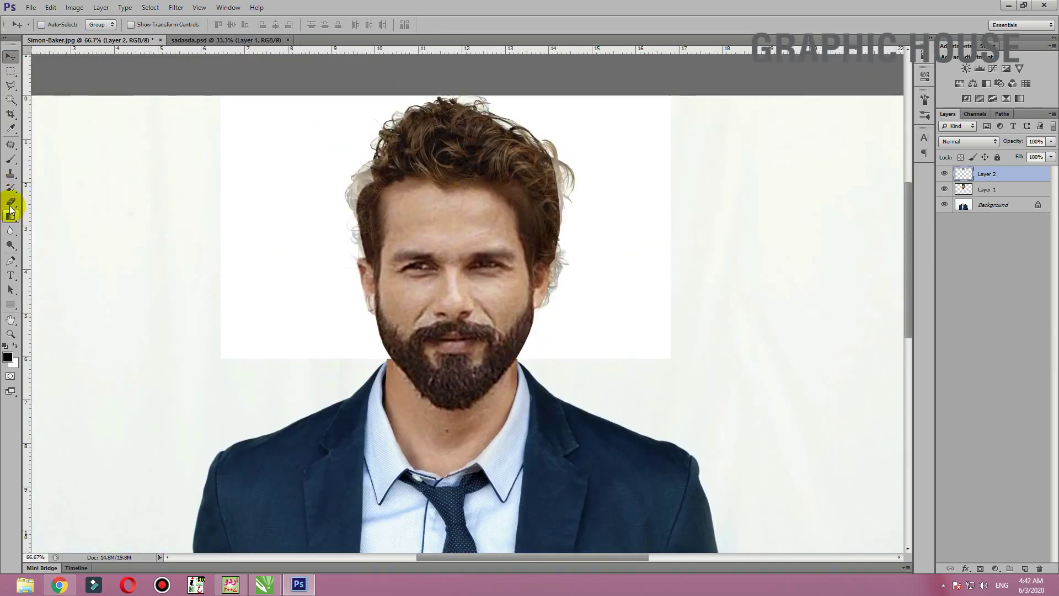
Erase the white fringe along both sides of the hair and beside the right ear.
{"action": "left_click", "coordinate": [10, 202]}
{"action": "mouse_move", "coordinate": [346, 158]}
{"action": "left_mouse_down"}
{"action": "mouse_move", "coordinate": [338, 220]}
{"action": "mouse_move", "coordinate": [342, 212]}
{"action": "mouse_move", "coordinate": [359, 292]}
{"action": "left_mouse_up"}
{"action": "left_click", "coordinate": [580, 293]}
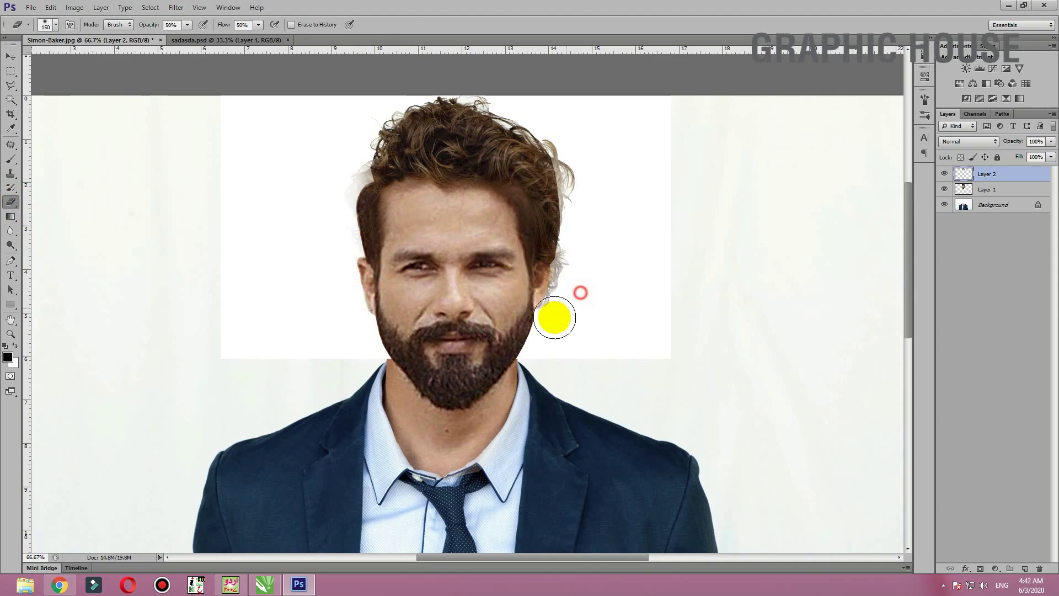
{"action": "left_click_drag", "start_coordinate": [555, 317], "coordinate": [544, 296]}
{"action": "left_click_drag", "start_coordinate": [581, 145], "coordinate": [584, 210]}
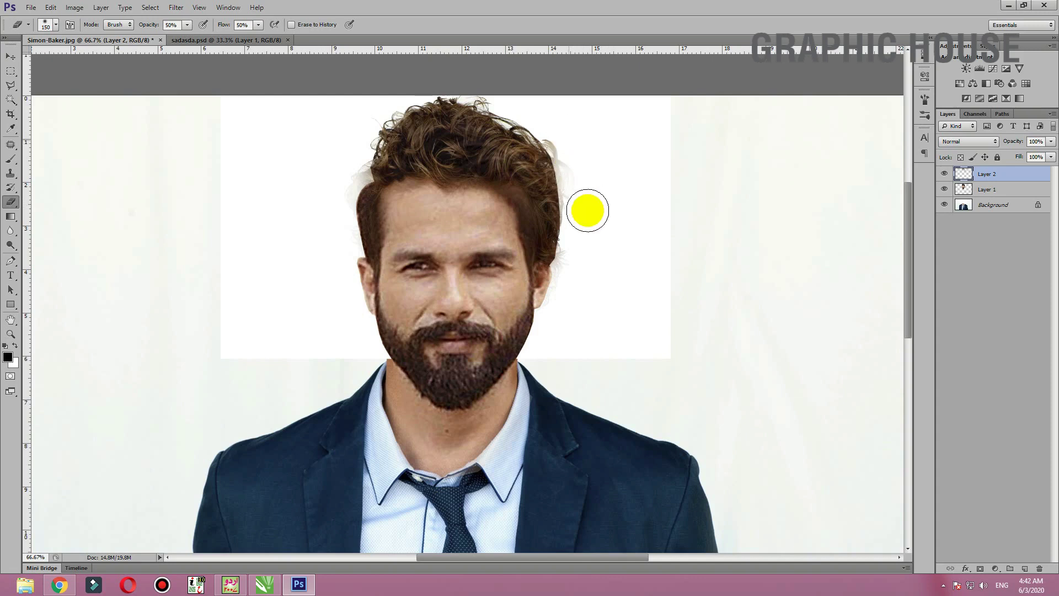
{"action": "mouse_move", "coordinate": [564, 145]}
{"action": "left_mouse_down"}
{"action": "mouse_move", "coordinate": [581, 249]}
{"action": "mouse_move", "coordinate": [575, 231]}
{"action": "mouse_move", "coordinate": [548, 303]}
{"action": "left_mouse_up"}
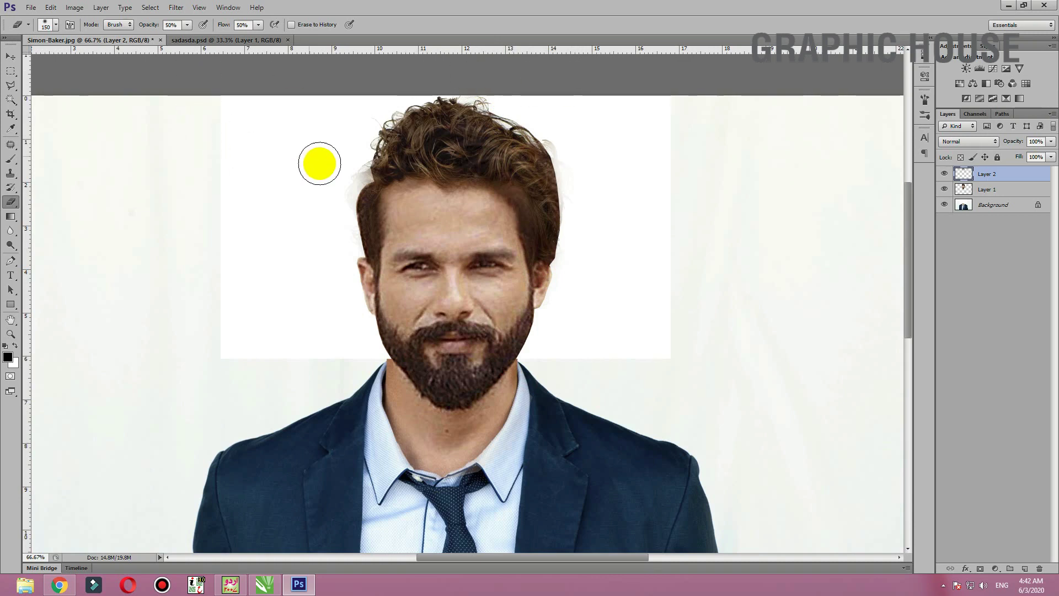
{"action": "left_click", "coordinate": [341, 176]}
{"action": "left_click_drag", "start_coordinate": [341, 176], "coordinate": [347, 182]}
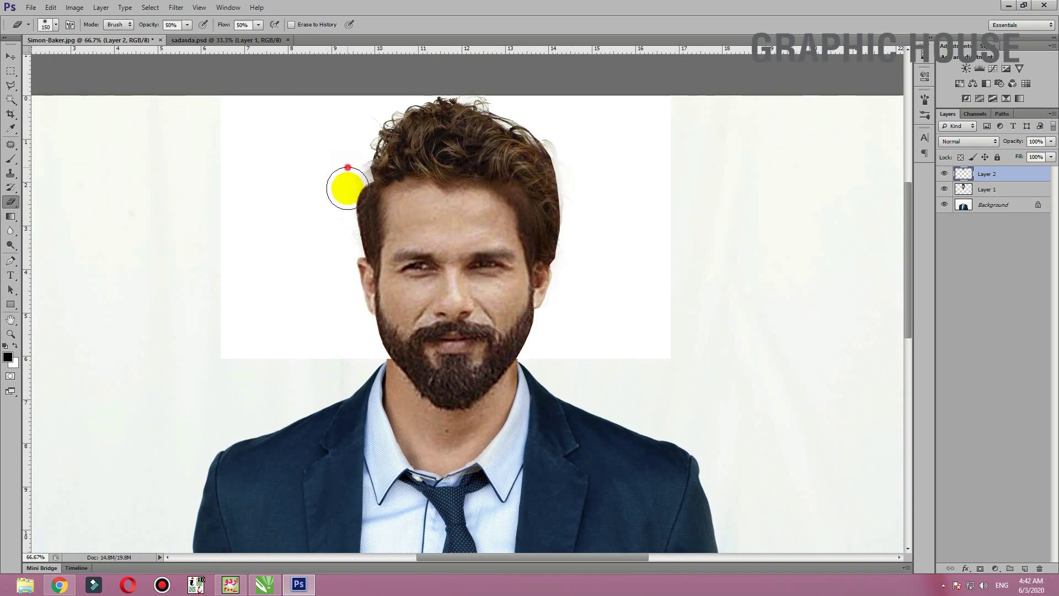
Free-transform the layer: shrink slightly, raise it, stretch it taller, and commit.
{"action": "left_click", "coordinate": [17, 61]}
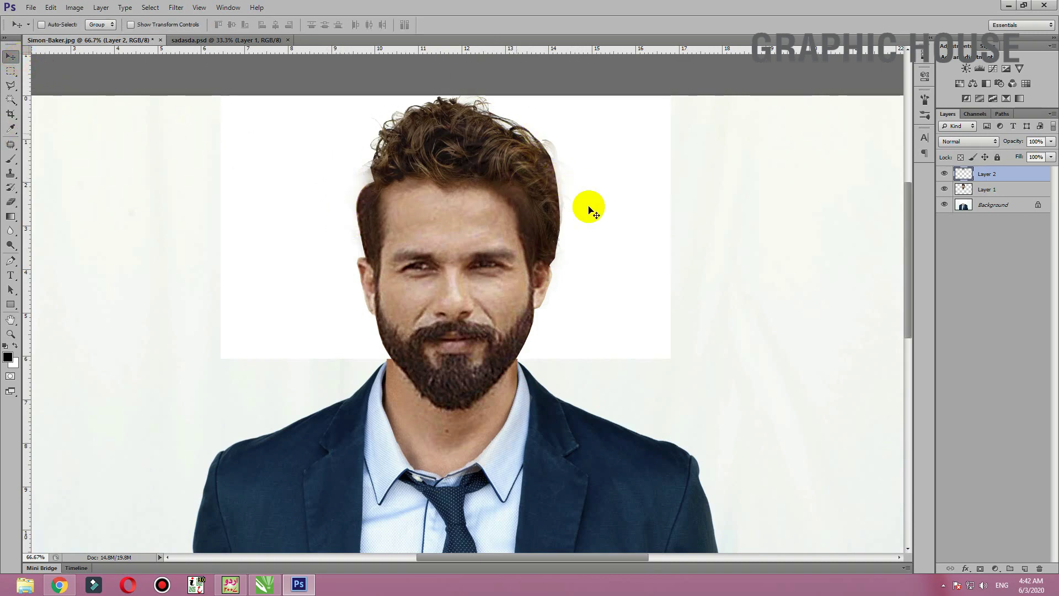
{"action": "key", "text": "ctrl+t"}
{"action": "left_click_drag", "start_coordinate": [680, 330], "coordinate": [672, 326]}
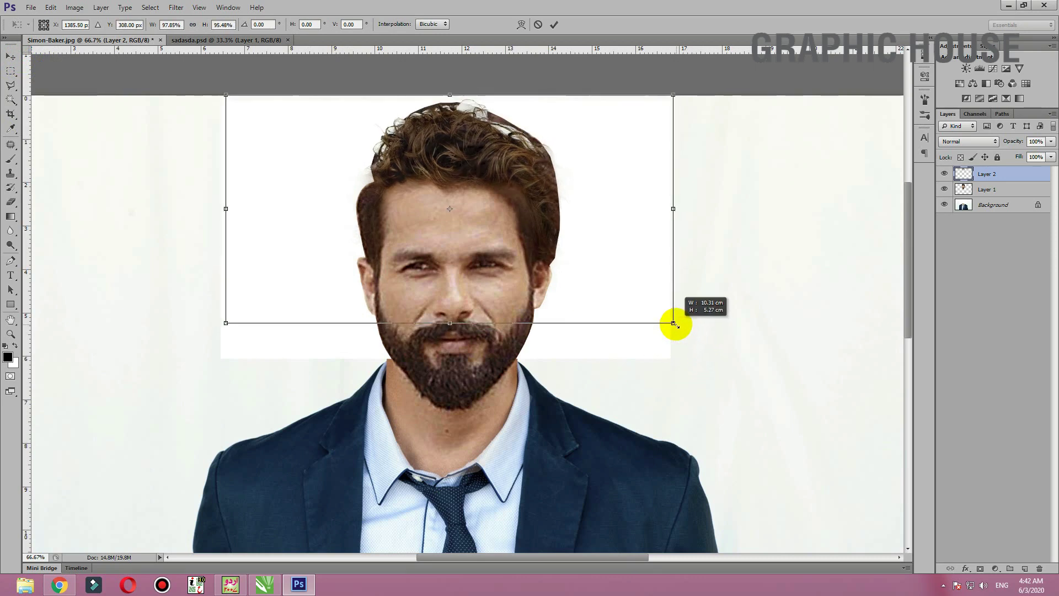
{"action": "left_click_drag", "start_coordinate": [540, 194], "coordinate": [542, 190]}
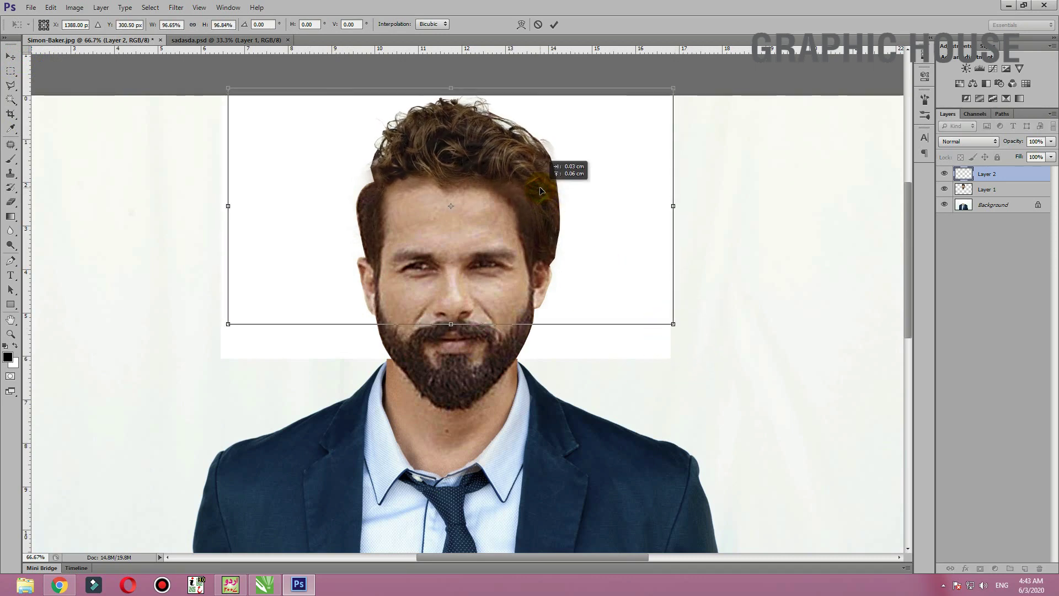
{"action": "left_click_drag", "start_coordinate": [450, 322], "coordinate": [456, 329]}
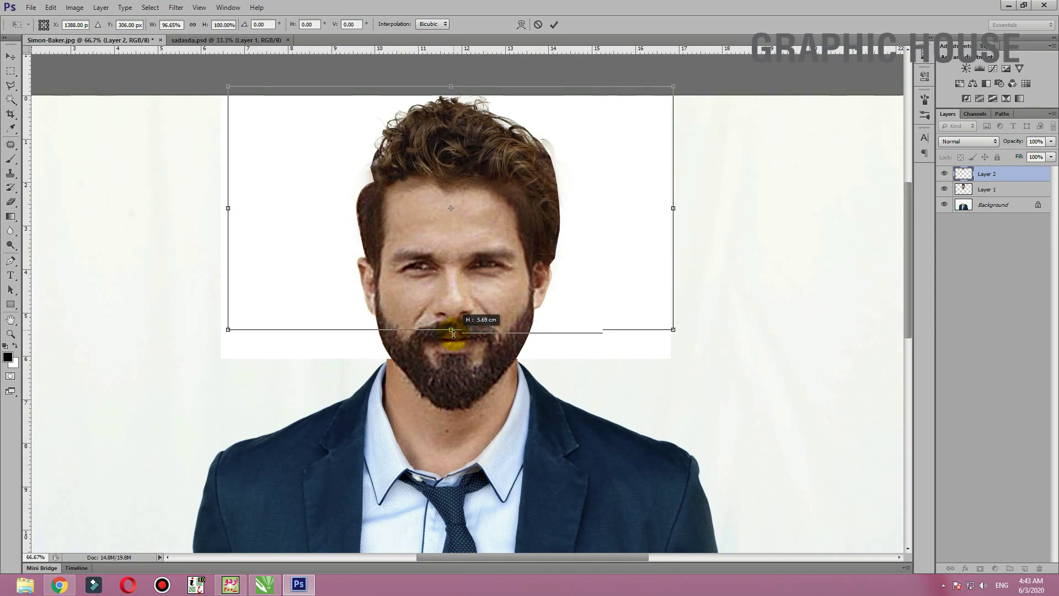
{"action": "key", "text": "Return"}
{"action": "key", "text": "w"}
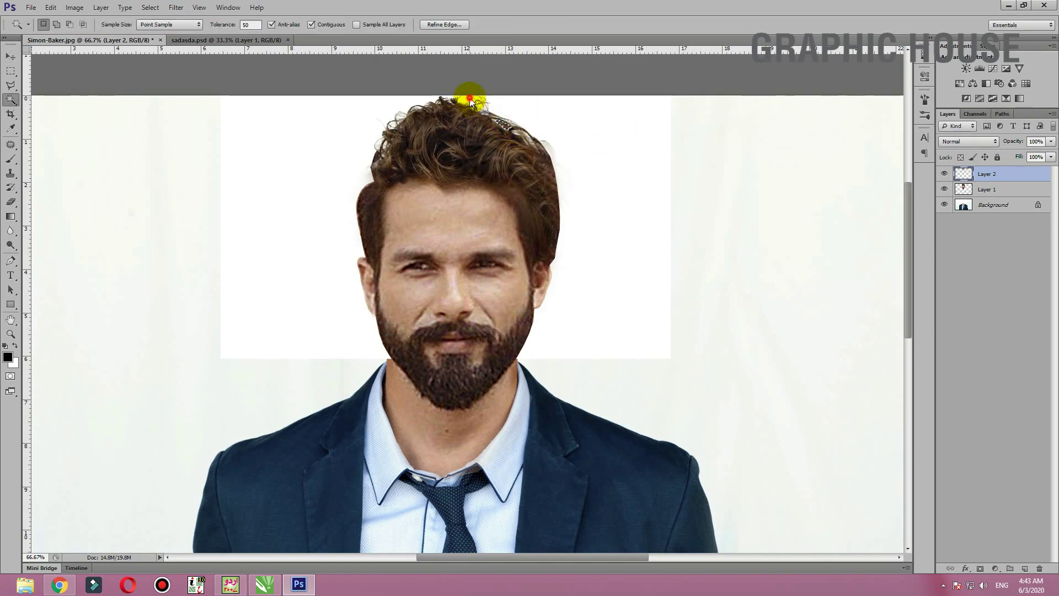
Magic-wand select around the hair and Alt-drag a hair copy to the left side.
{"action": "left_click", "coordinate": [511, 107]}
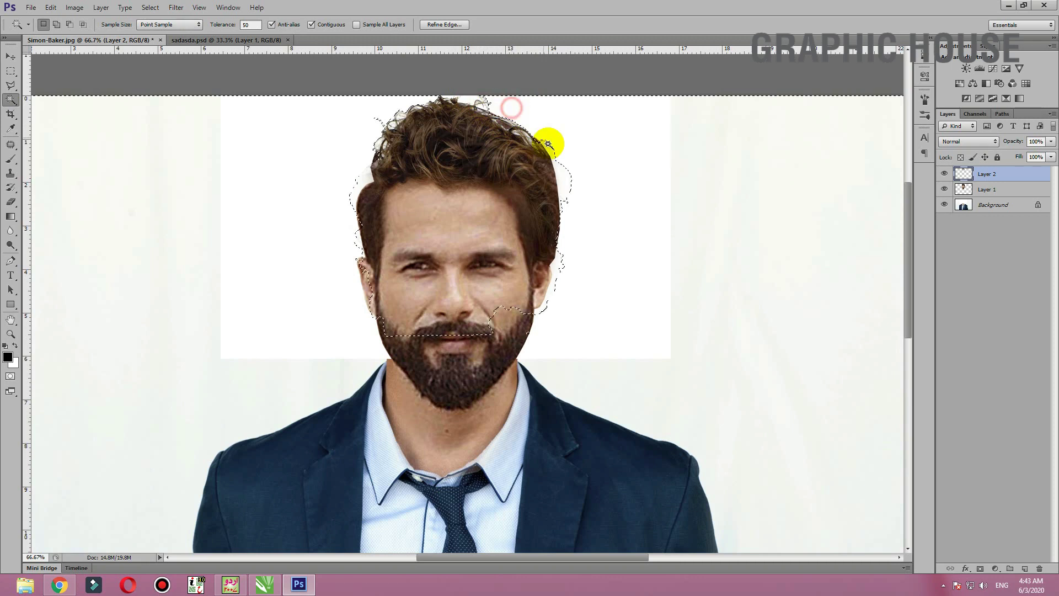
{"action": "left_click", "coordinate": [559, 162]}
{"action": "left_click", "coordinate": [557, 161]}
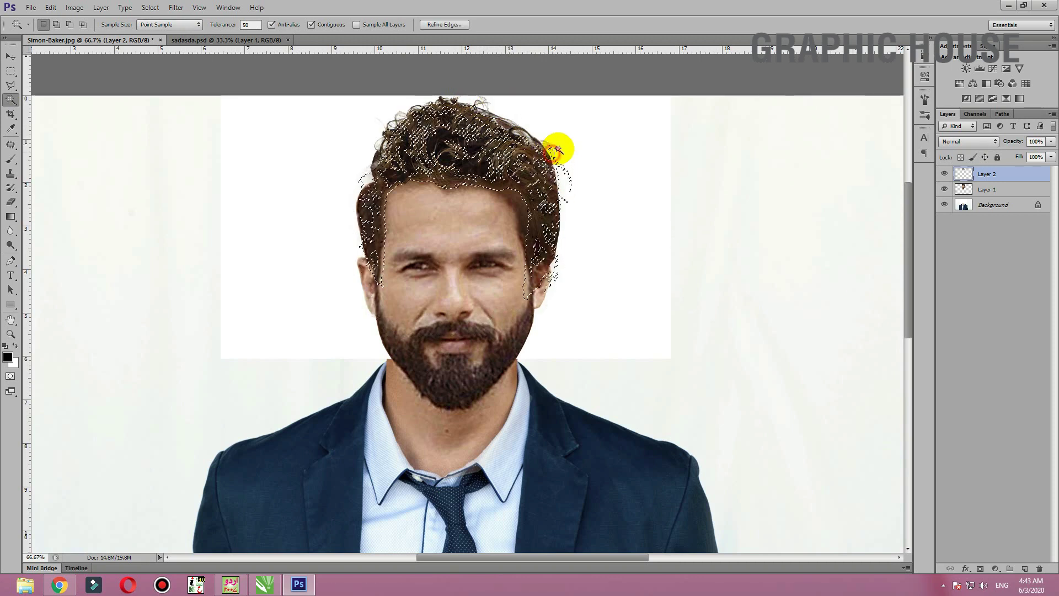
{"action": "left_click", "coordinate": [10, 56]}
{"action": "left_click", "coordinate": [553, 288]}
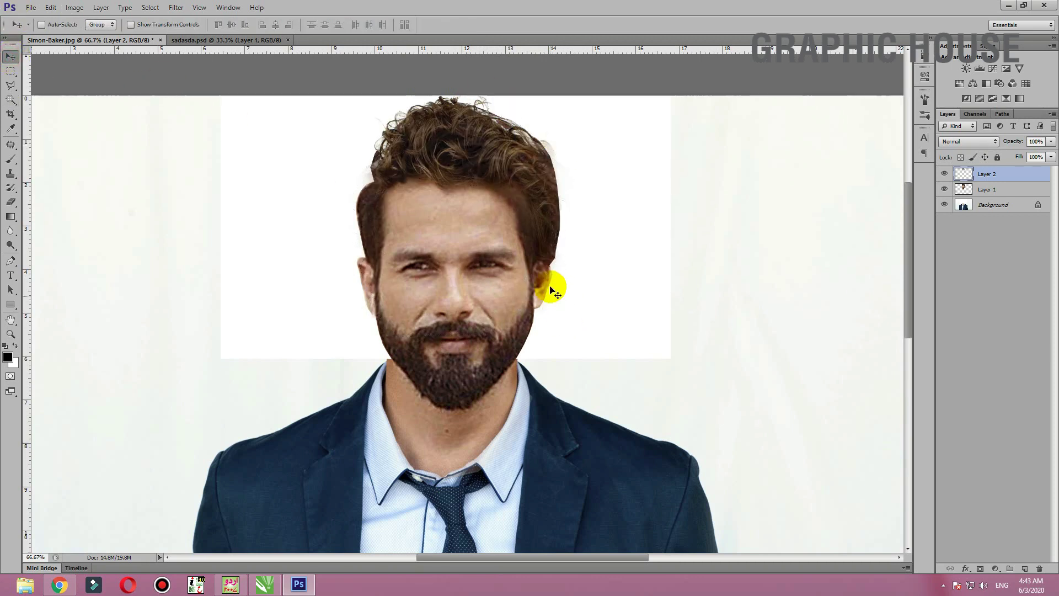
{"action": "left_click_drag", "start_coordinate": [550, 283], "coordinate": [806, 298]}
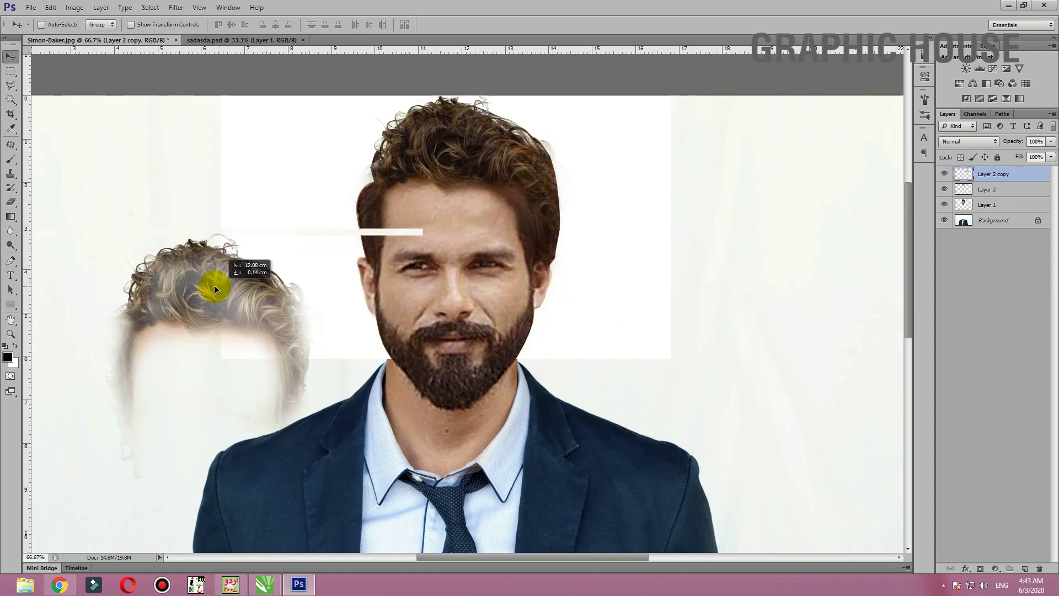
{"action": "left_click_drag", "start_coordinate": [806, 297], "coordinate": [205, 281]}
Tint Layer 2's hair reddish-brown with Color Balance, shifting toward magenta and yellow.
{"action": "left_click", "coordinate": [495, 159], "text": "ctrl"}
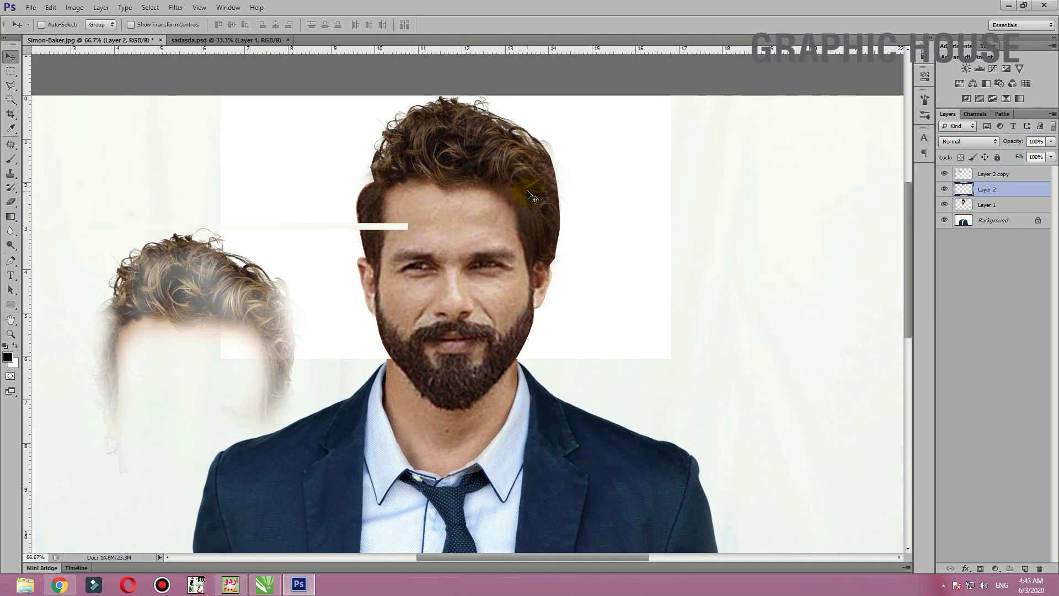
{"action": "key", "text": "ctrl+b"}
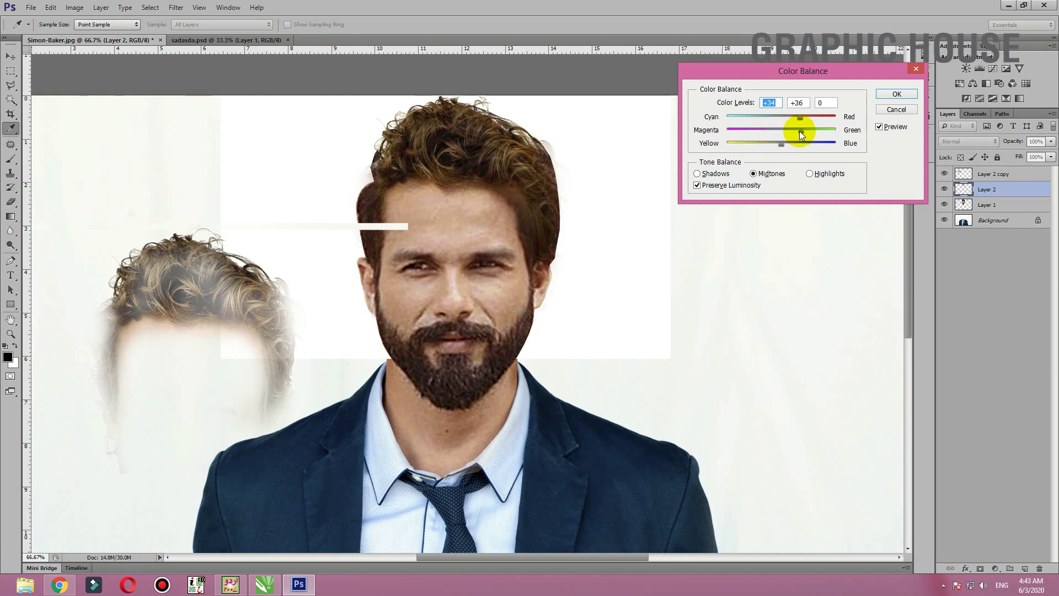
{"action": "mouse_move", "coordinate": [766, 131]}
{"action": "left_mouse_down"}
{"action": "mouse_move", "coordinate": [753, 131]}
{"action": "mouse_move", "coordinate": [798, 143]}
{"action": "left_mouse_up"}
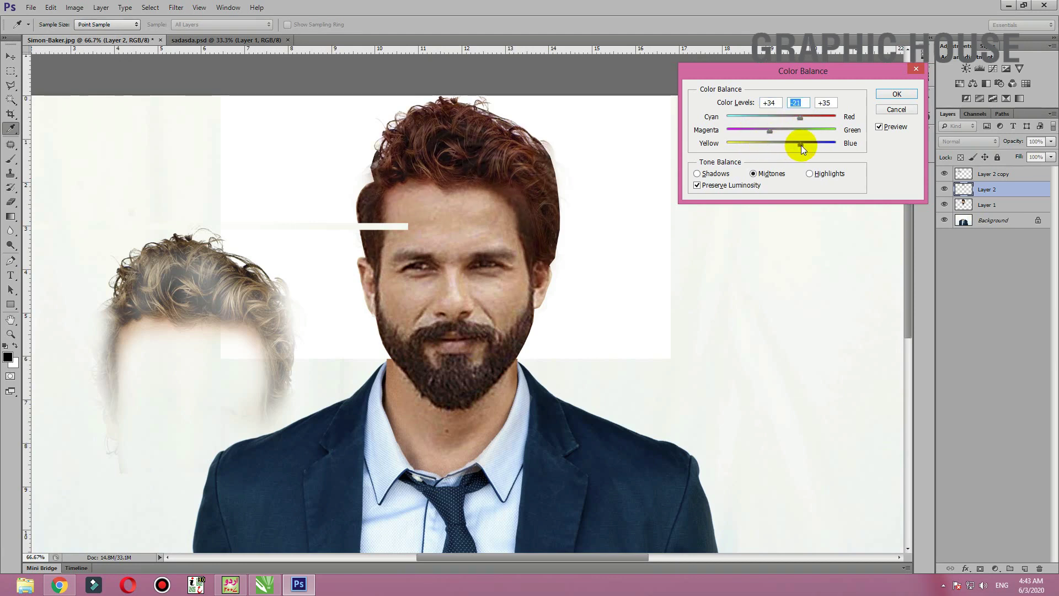
{"action": "left_click", "coordinate": [755, 144]}
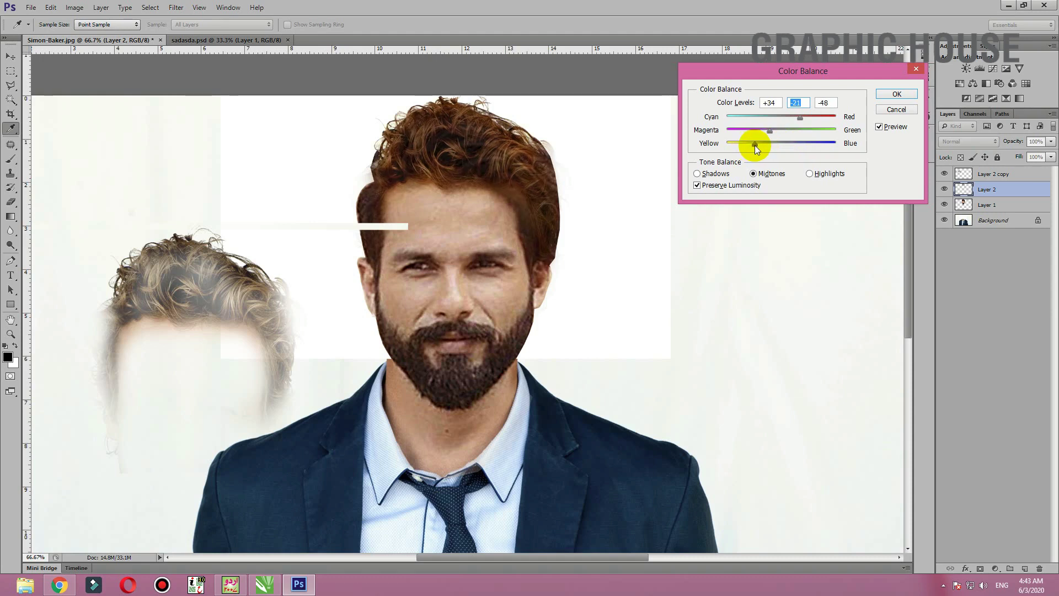
{"action": "left_click_drag", "start_coordinate": [759, 145], "coordinate": [763, 145]}
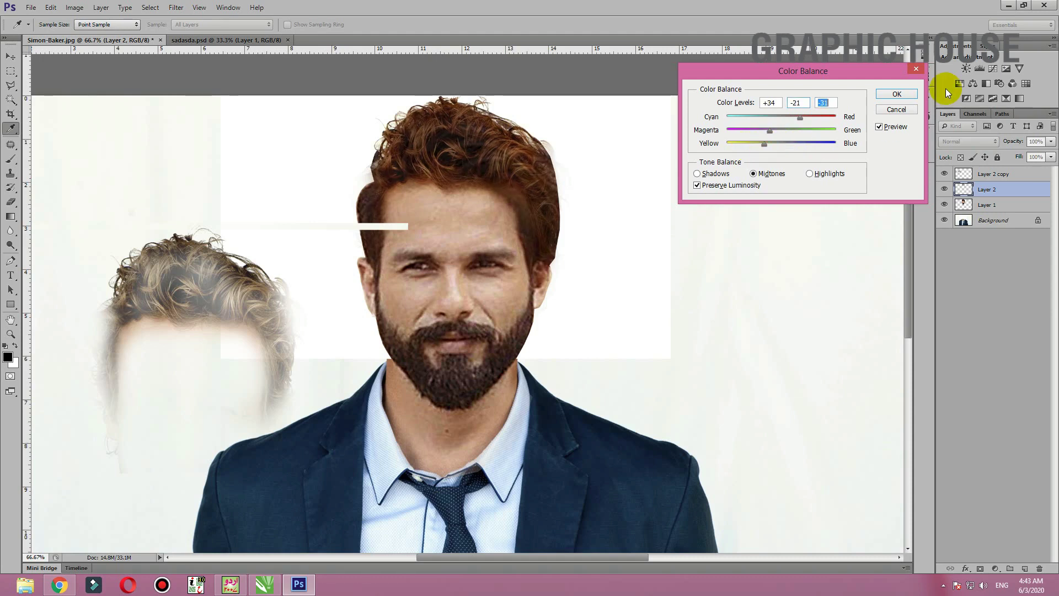
{"action": "left_click", "coordinate": [897, 94]}
Delete the untinted hair copy and duplicate the tinted hair to the left.
{"action": "key", "text": "v"}
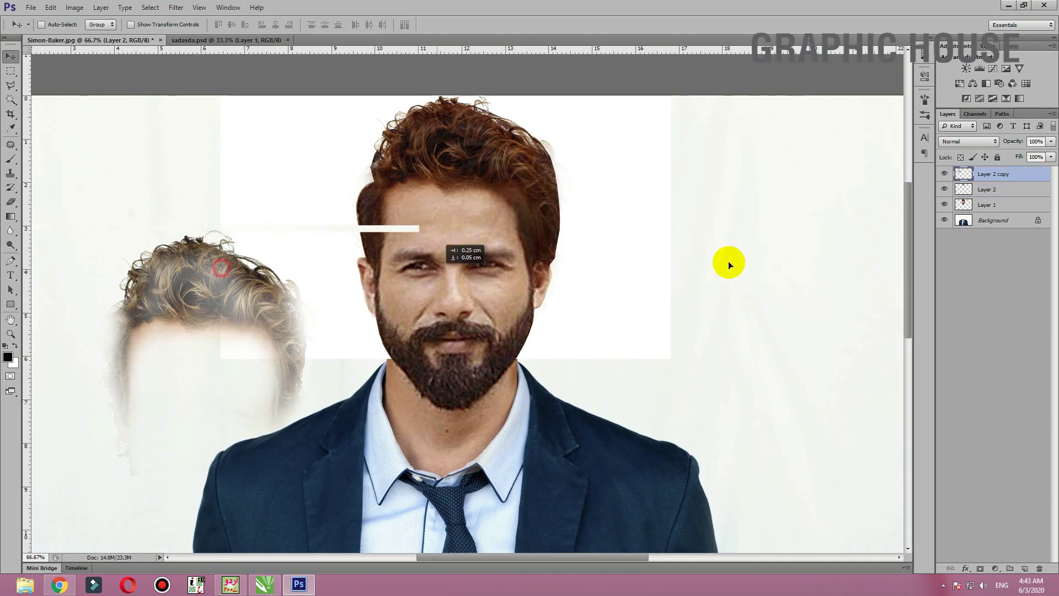
{"action": "left_click_drag", "start_coordinate": [177, 248], "coordinate": [780, 236]}
{"action": "key", "text": "Delete"}
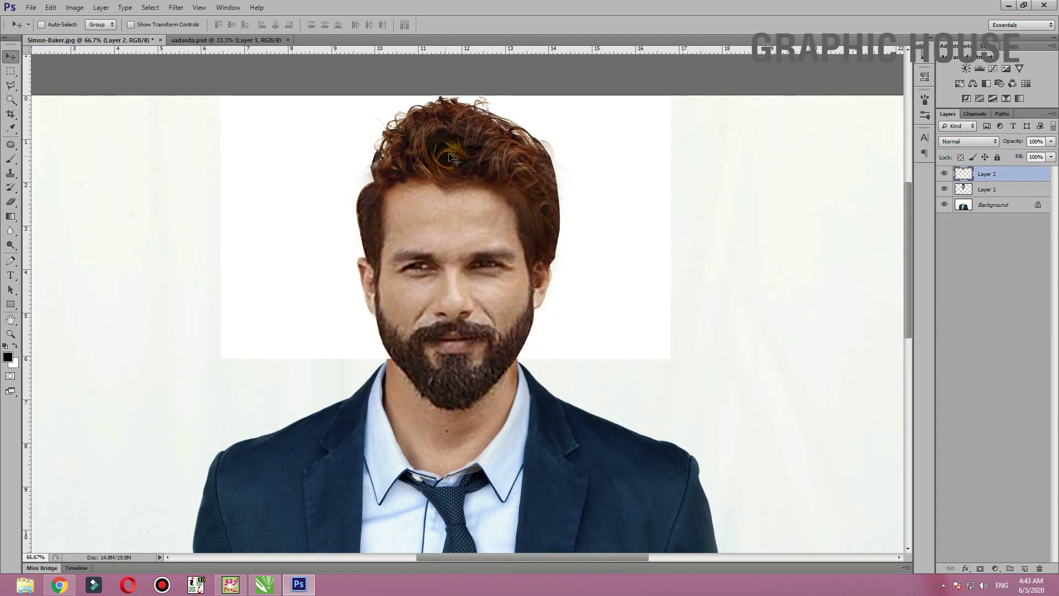
{"action": "left_click_drag", "start_coordinate": [438, 147], "coordinate": [472, 158]}
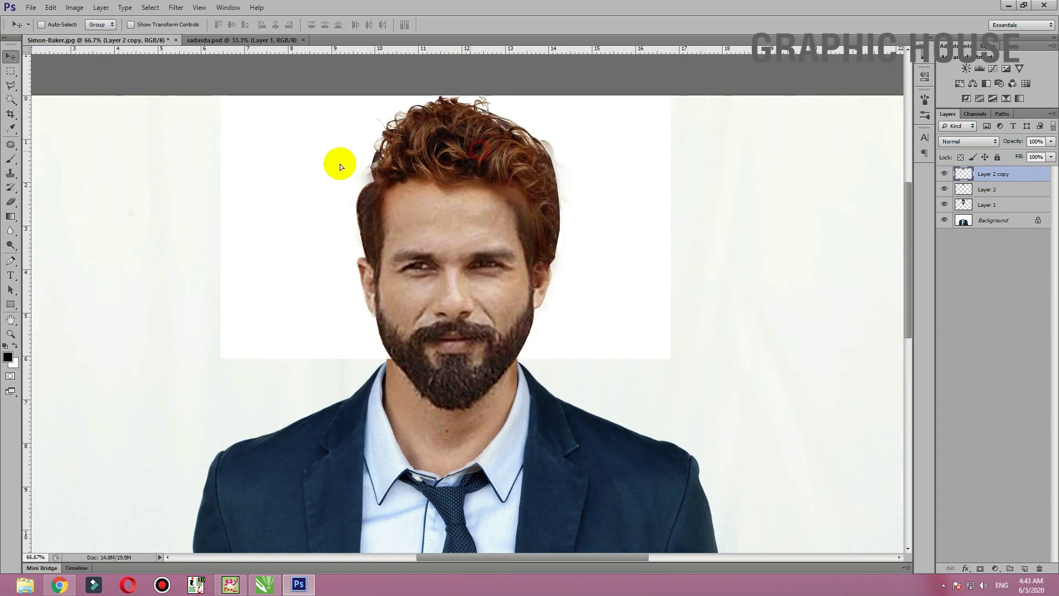
{"action": "left_click_drag", "start_coordinate": [338, 165], "coordinate": [299, 169]}
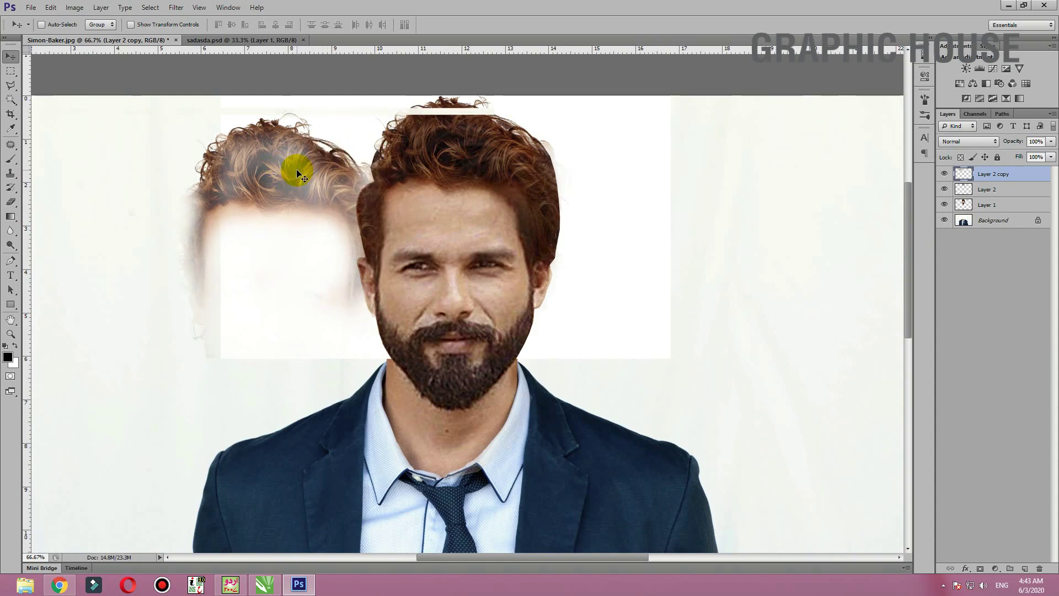
Flip the tinted hair copy horizontally and place it toward the head.
{"action": "key", "text": "ctrl+t"}
{"action": "right_click", "coordinate": [299, 168]}
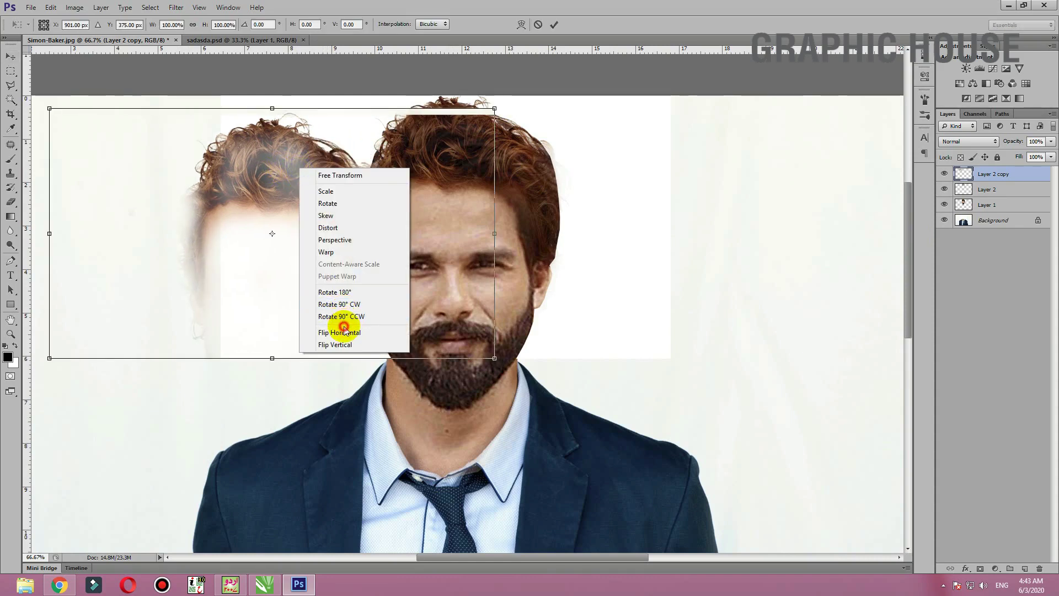
{"action": "left_click", "coordinate": [342, 332]}
{"action": "mouse_move", "coordinate": [430, 188]}
{"action": "left_mouse_down"}
{"action": "mouse_move", "coordinate": [469, 183]}
{"action": "mouse_move", "coordinate": [343, 217]}
{"action": "left_mouse_up"}
{"action": "key", "text": "Return"}
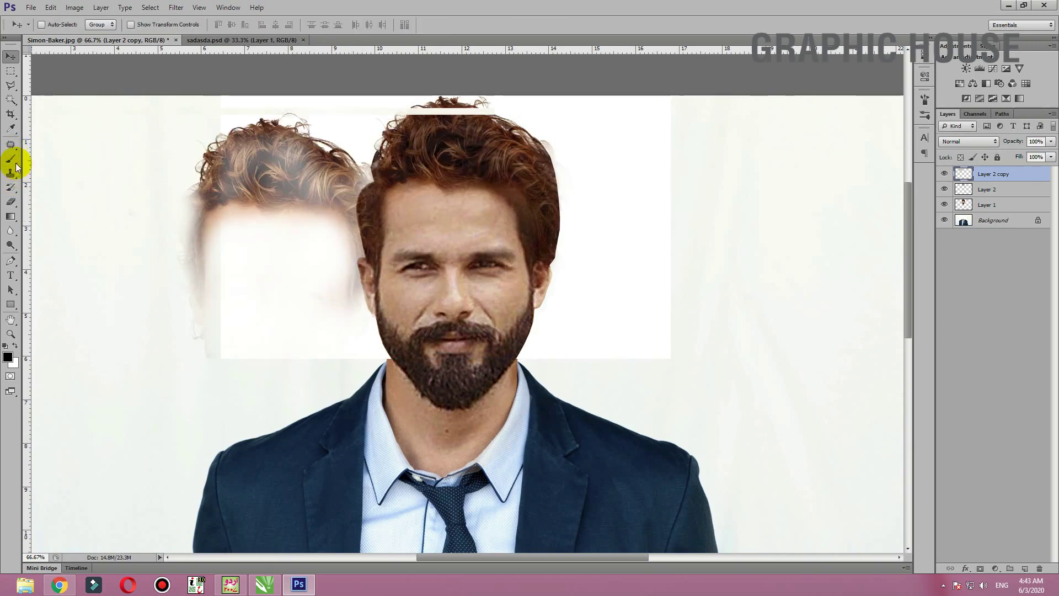
Cut the face area from the hair copy with Polygonal Lasso and move it onto the head.
{"action": "left_click", "coordinate": [10, 87]}
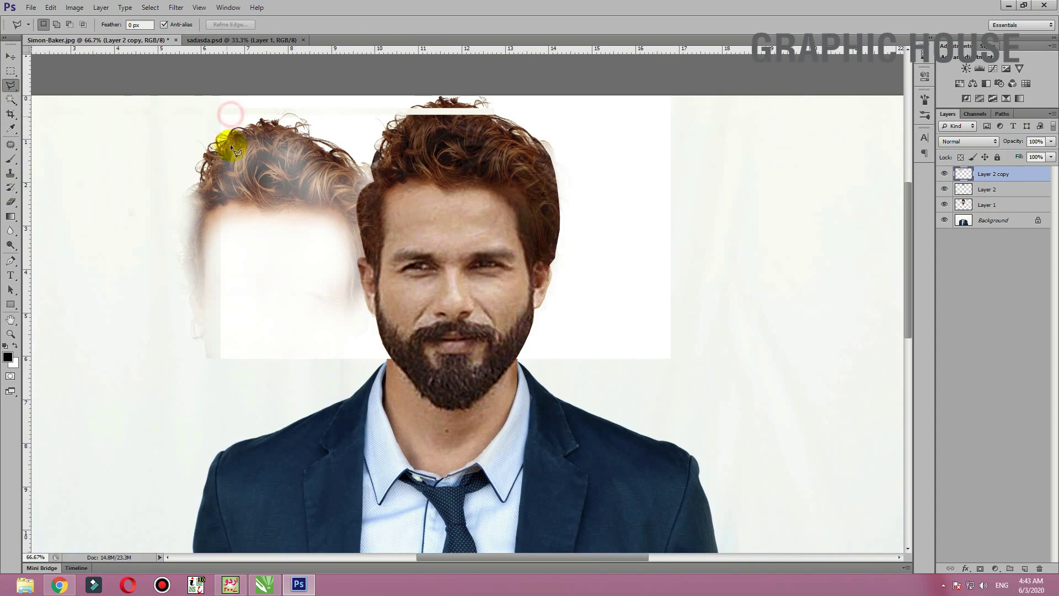
{"action": "left_click", "coordinate": [283, 314]}
{"action": "left_click", "coordinate": [389, 377]}
{"action": "left_click", "coordinate": [532, 223]}
{"action": "left_click", "coordinate": [496, 108]}
{"action": "left_click", "coordinate": [355, 53]}
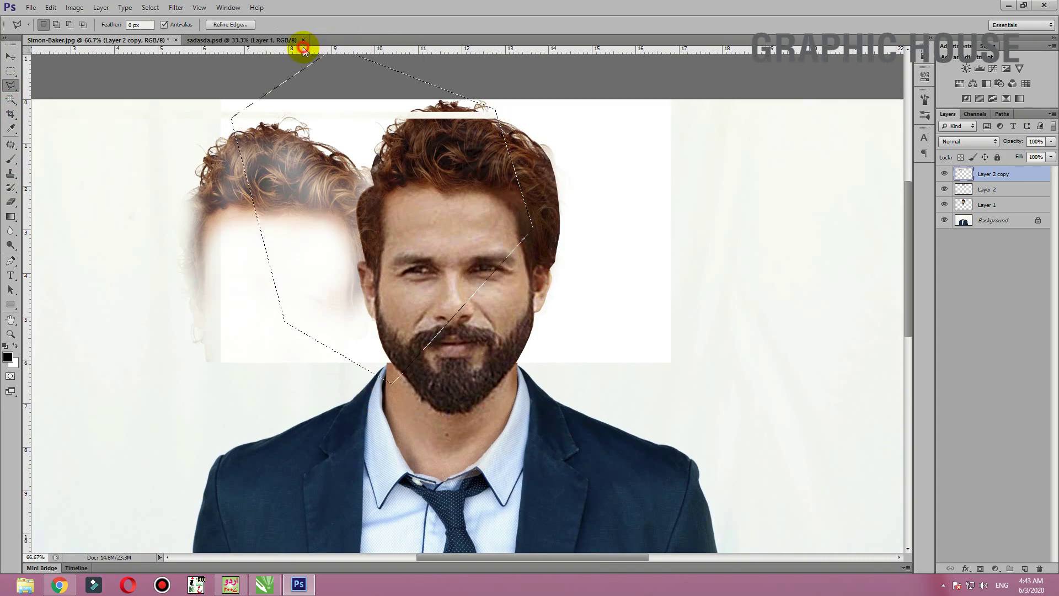
{"action": "double_click", "coordinate": [302, 51]}
{"action": "key", "text": "Delete"}
{"action": "key", "text": "ctrl+d"}
{"action": "key", "text": "v"}
{"action": "mouse_move", "coordinate": [224, 181]}
{"action": "left_mouse_down"}
{"action": "mouse_move", "coordinate": [393, 182]}
{"action": "mouse_move", "coordinate": [352, 217]}
{"action": "mouse_move", "coordinate": [363, 224]}
{"action": "mouse_move", "coordinate": [329, 229]}
{"action": "mouse_move", "coordinate": [331, 277]}
{"action": "mouse_move", "coordinate": [331, 242]}
{"action": "mouse_move", "coordinate": [372, 234]}
{"action": "mouse_move", "coordinate": [410, 202]}
{"action": "mouse_move", "coordinate": [401, 257]}
{"action": "left_mouse_up"}
Erase the stray faded hair curls beside the left of the head.
{"action": "left_click", "coordinate": [10, 204]}
{"action": "left_click_drag", "start_coordinate": [355, 191], "coordinate": [338, 182]}
{"action": "mouse_move", "coordinate": [338, 182]}
{"action": "left_mouse_down"}
{"action": "mouse_move", "coordinate": [326, 203]}
{"action": "mouse_move", "coordinate": [338, 247]}
{"action": "mouse_move", "coordinate": [379, 61]}
{"action": "mouse_move", "coordinate": [338, 202]}
{"action": "mouse_move", "coordinate": [316, 225]}
{"action": "left_mouse_up"}
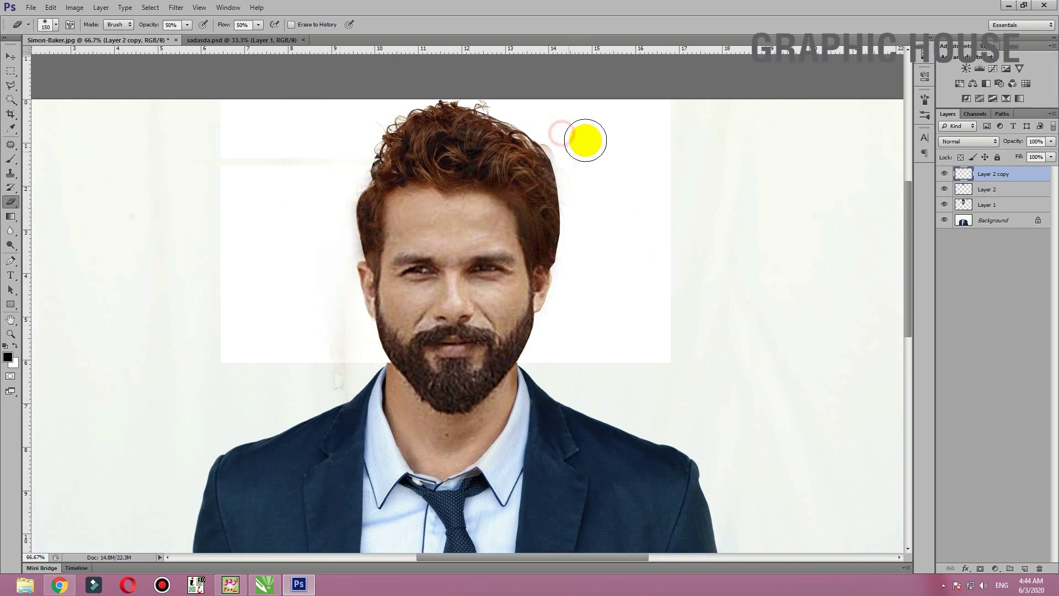
{"action": "left_click", "coordinate": [971, 189]}
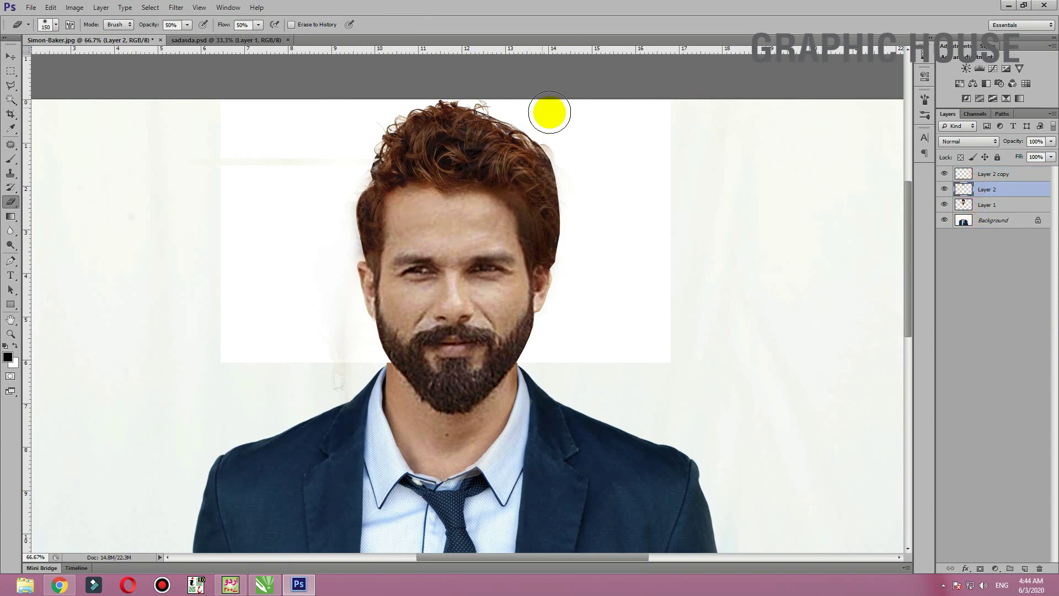
{"action": "mouse_move", "coordinate": [553, 111]}
{"action": "left_mouse_down"}
{"action": "mouse_move", "coordinate": [556, 130]}
{"action": "mouse_move", "coordinate": [515, 91]}
{"action": "left_mouse_up"}
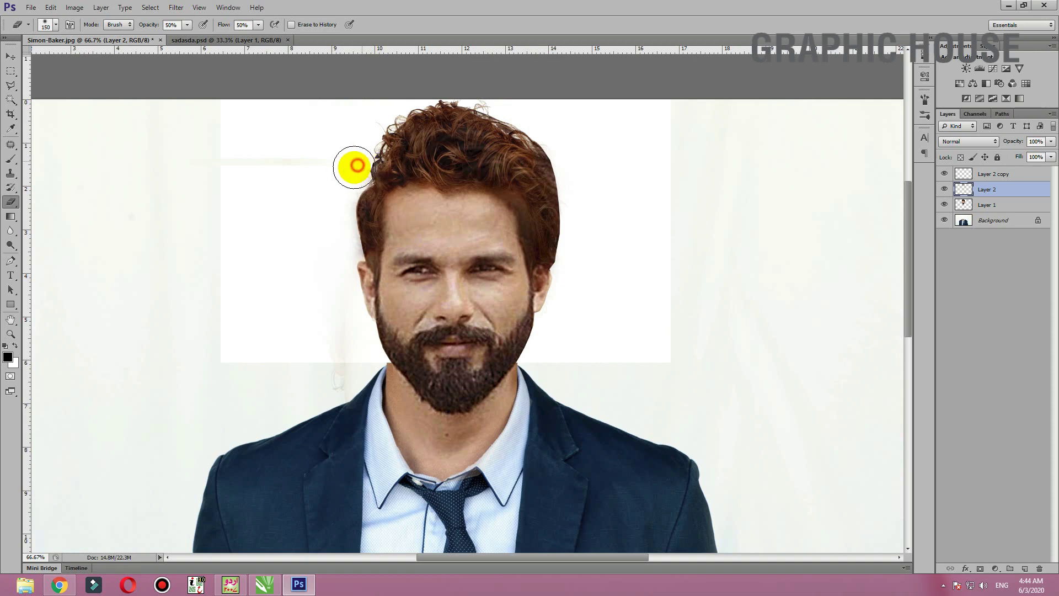
{"action": "left_click", "coordinate": [358, 119]}
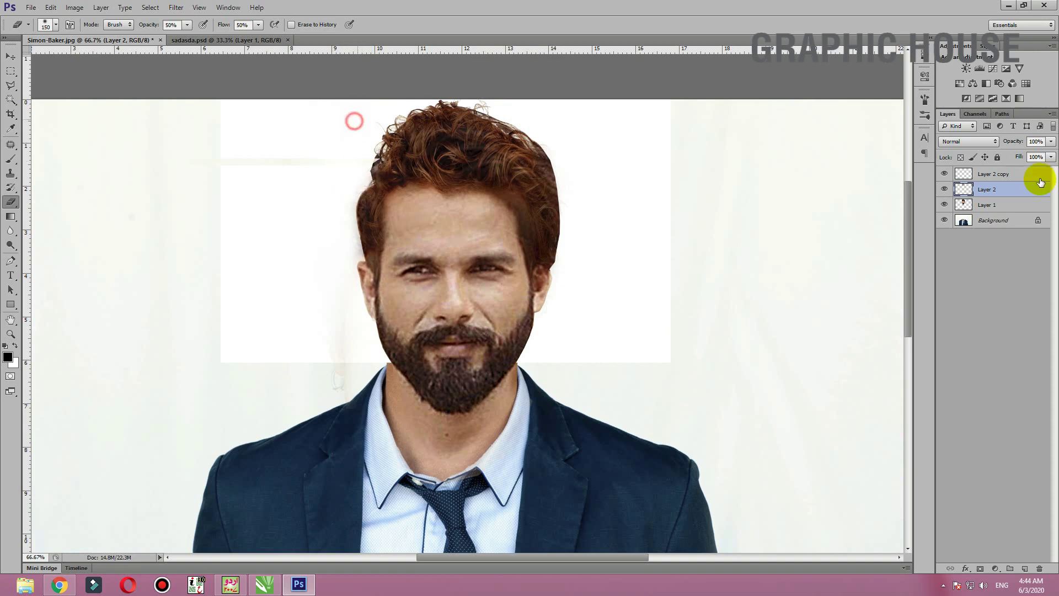
{"action": "left_click", "coordinate": [962, 204]}
{"action": "left_click", "coordinate": [359, 155]}
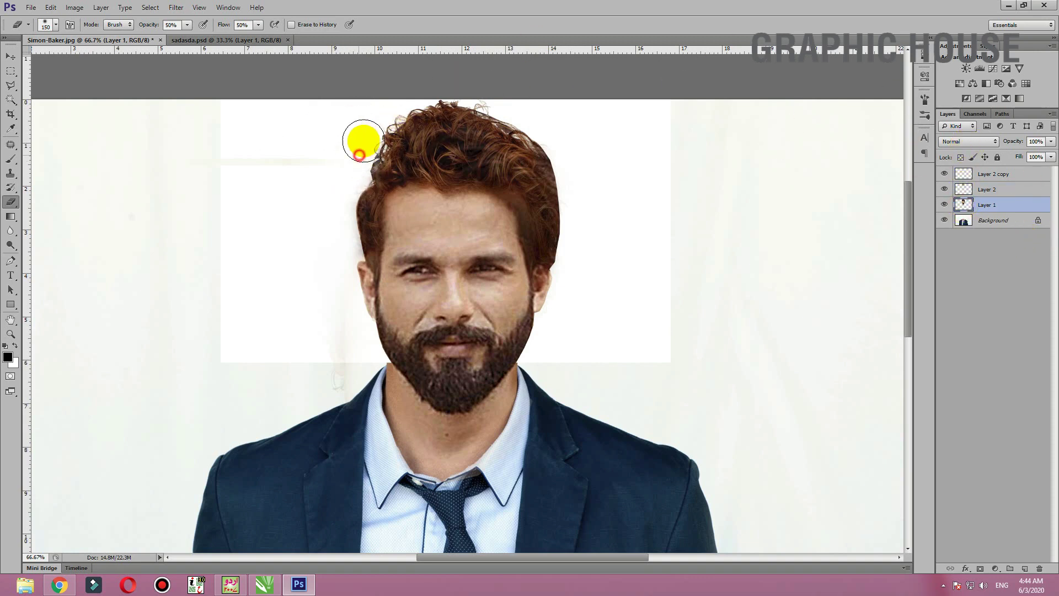
{"action": "left_click_drag", "start_coordinate": [353, 155], "coordinate": [359, 159]}
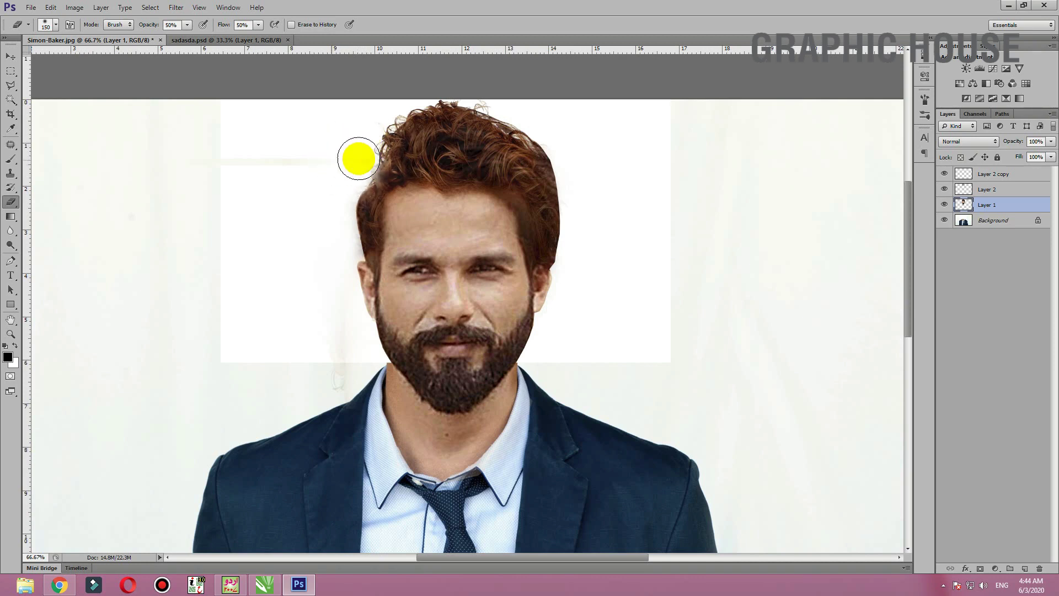
{"action": "left_click", "coordinate": [12, 57]}
Zoom out and back in to review the composite, then switch to sadasda.psd.
{"action": "key", "text": "ctrl+minus"}
{"action": "key", "text": "ctrl+minus"}
{"action": "key", "text": "ctrl+minus"}
{"action": "key", "text": "ctrl+plus"}
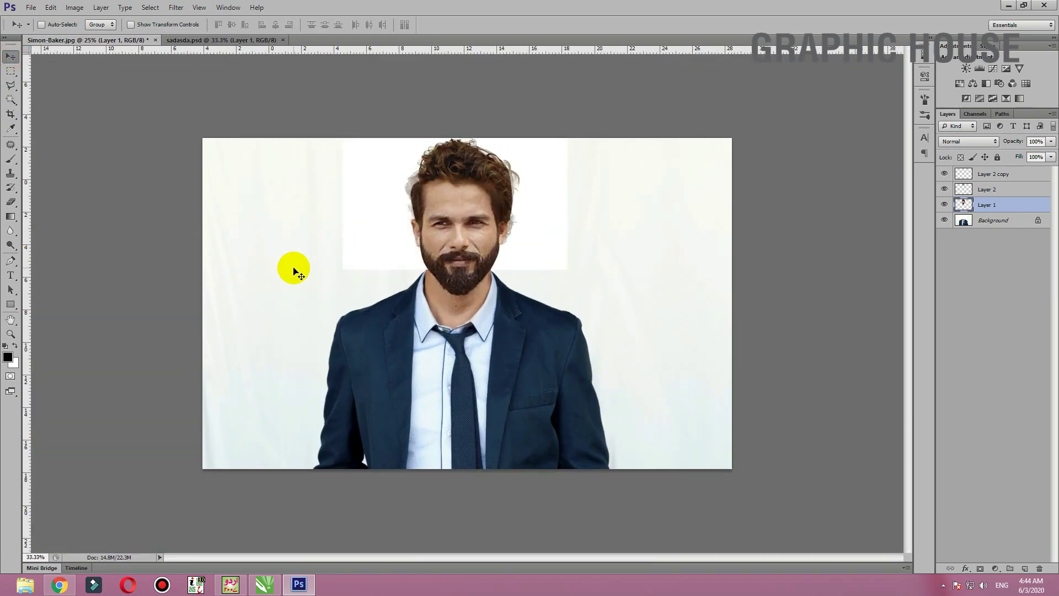
{"action": "key", "text": "ctrl+plus"}
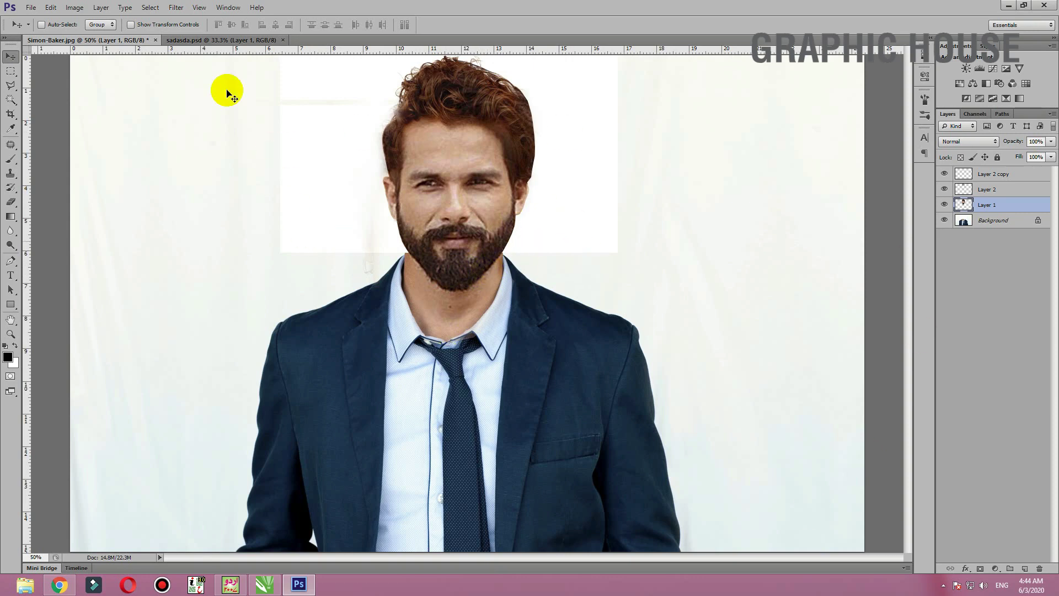
{"action": "left_click", "coordinate": [188, 40]}
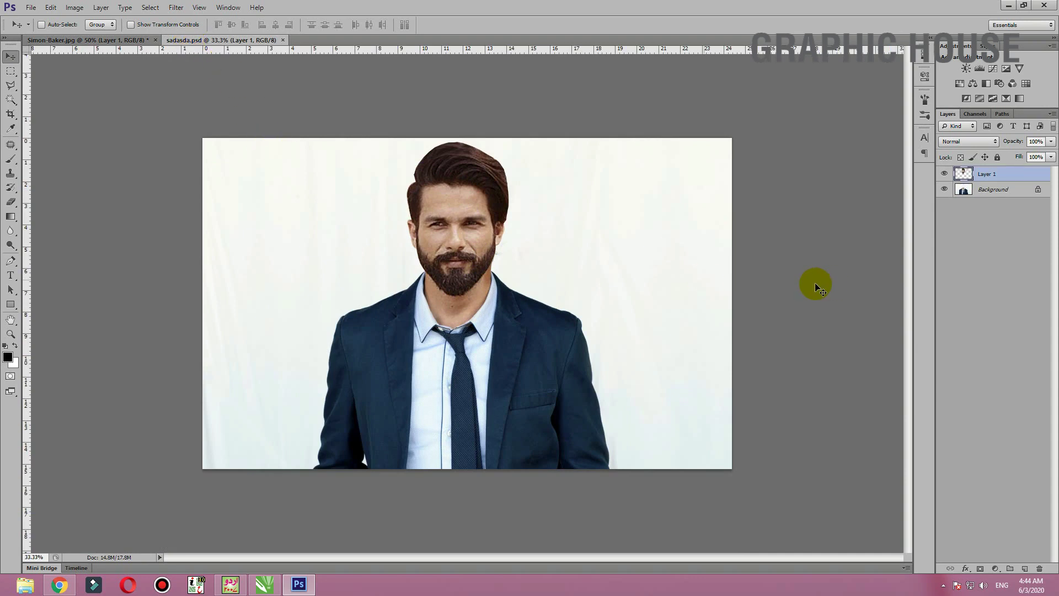